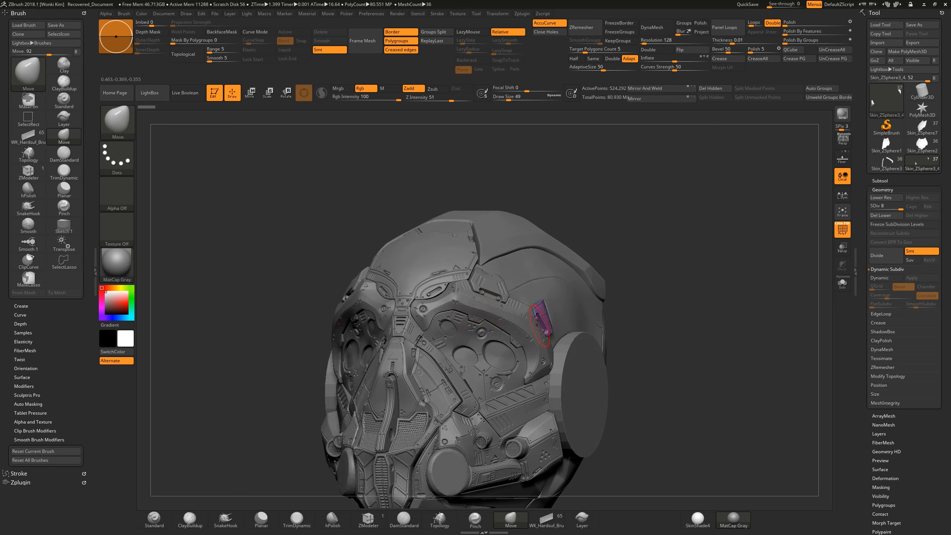
# Step: Examine the detailed helmet and its small side plates from the front, sides and above
pyautogui.moveTo(689, 277); pyautogui.dragTo(479, 318)
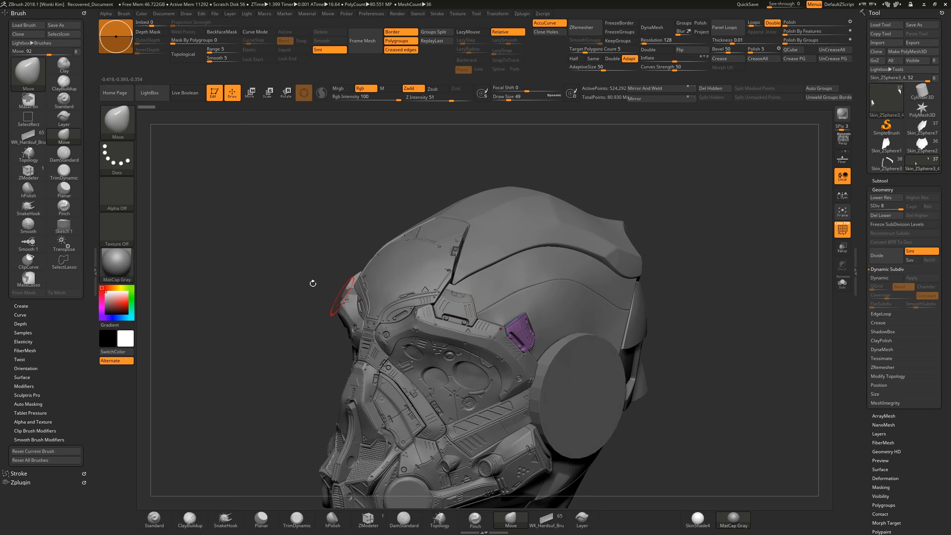
pyautogui.moveTo(301, 293)
pyautogui.mouseDown()
pyautogui.moveTo(292, 293)
pyautogui.moveTo(334, 300)
pyautogui.moveTo(339, 329)
pyautogui.mouseUp()
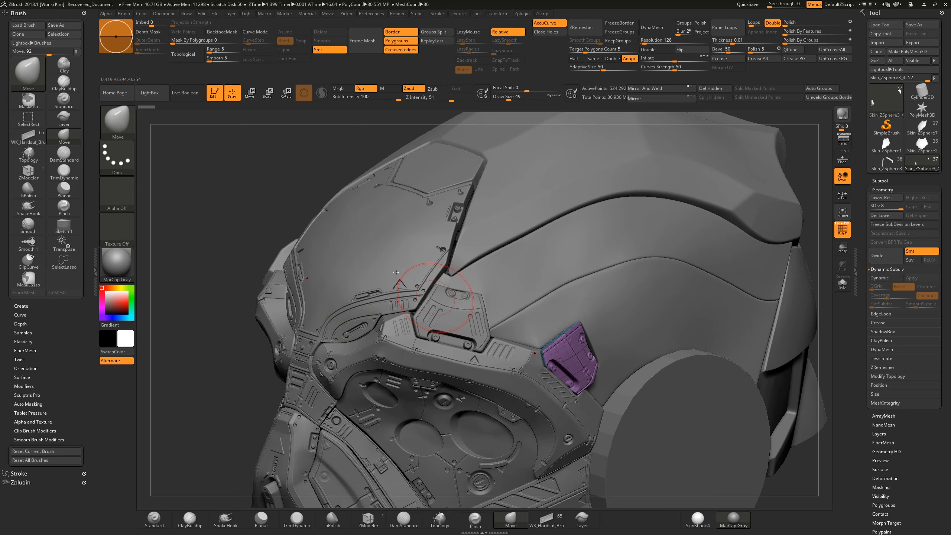
pyautogui.press('f')
pyautogui.press('f')
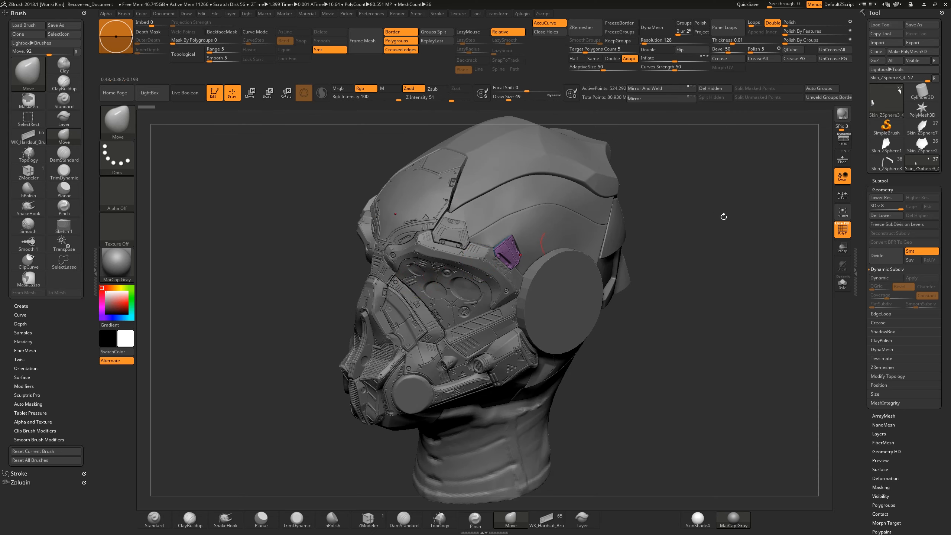
pyautogui.moveTo(695, 211); pyautogui.dragTo(730, 216)
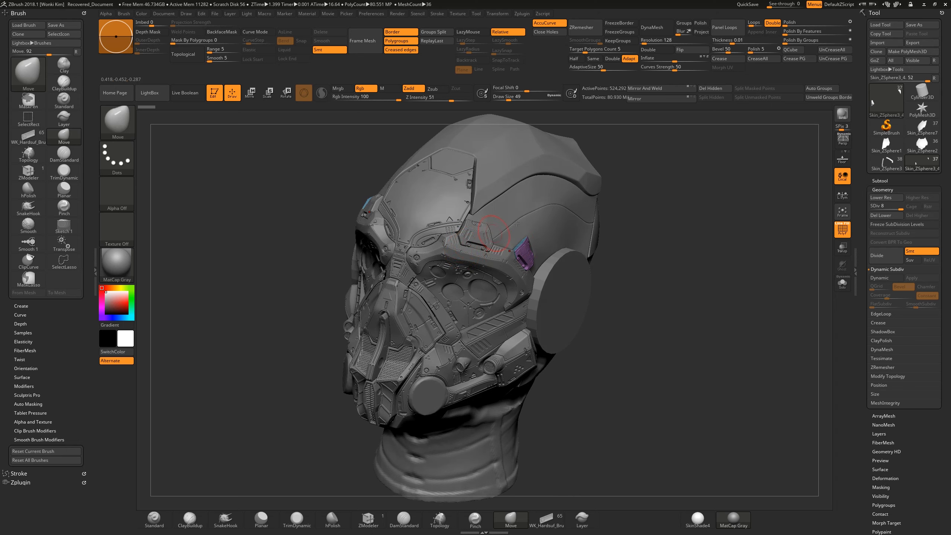
pyautogui.moveTo(647, 226)
pyautogui.mouseDown()
pyautogui.moveTo(632, 199)
pyautogui.moveTo(628, 218)
pyautogui.moveTo(632, 209)
pyautogui.moveTo(580, 201)
pyautogui.moveTo(263, 187)
pyautogui.moveTo(225, 170)
pyautogui.moveTo(272, 292)
pyautogui.mouseUp()
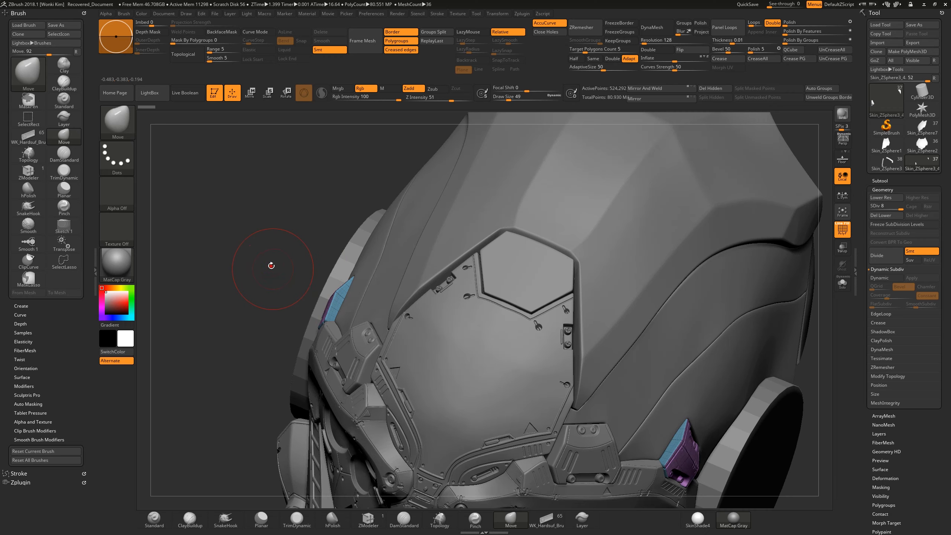
pyautogui.moveTo(271, 265)
pyautogui.mouseDown()
pyautogui.moveTo(255, 278)
pyautogui.moveTo(260, 269)
pyautogui.moveTo(250, 329)
pyautogui.moveTo(263, 309)
pyautogui.moveTo(241, 311)
pyautogui.moveTo(224, 252)
pyautogui.mouseUp()
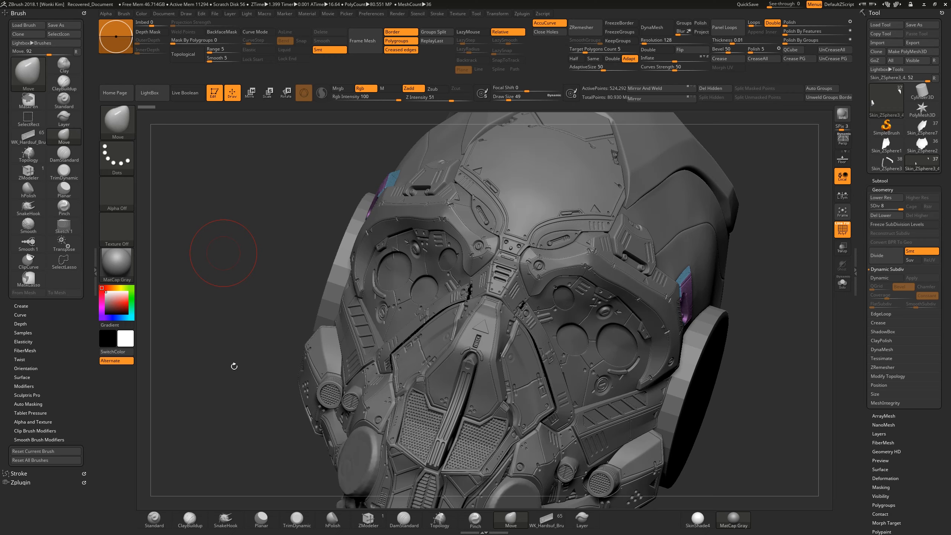
pyautogui.moveTo(239, 297); pyautogui.dragTo(423, 247)
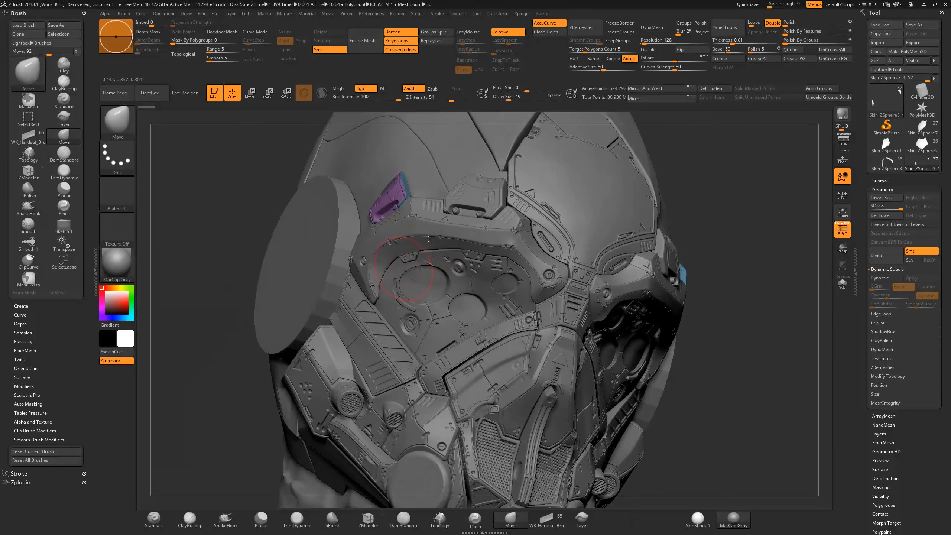
pyautogui.moveTo(734, 214); pyautogui.dragTo(644, 229)
pyautogui.moveTo(310, 230); pyautogui.dragTo(352, 256)
# Step: Select the forehead plate subtool, turn off its polyframe display and frame the plate up close
pyautogui.keyDown('alt'); pyautogui.click(510, 302); pyautogui.keyUp('alt')
pyautogui.moveTo(278, 329); pyautogui.dragTo(302, 324)
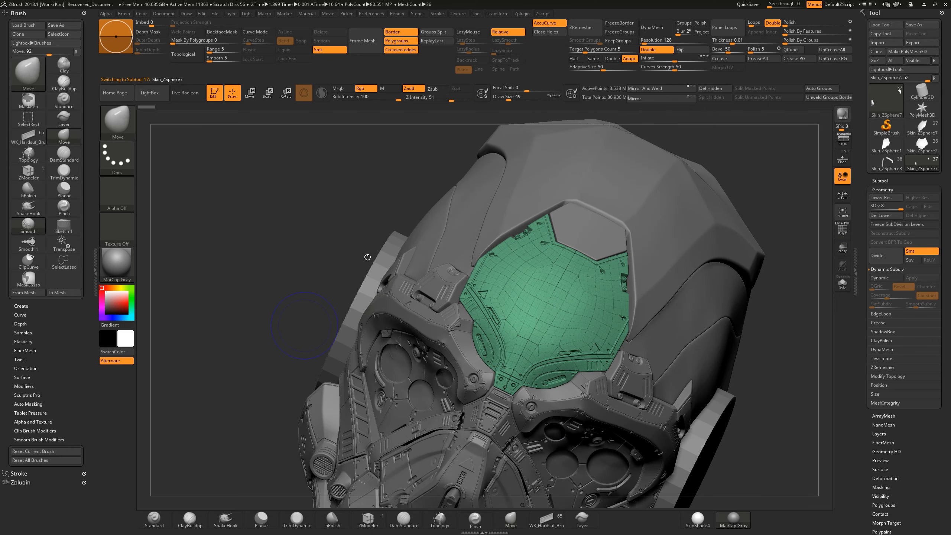
pyautogui.hotkey('shift', 'f')
pyautogui.moveTo(347, 213); pyautogui.dragTo(286, 261)
pyautogui.keyDown('alt'); pyautogui.moveTo(221, 250); pyautogui.dragTo(195, 218); pyautogui.keyUp('alt')
pyautogui.keyDown('alt'); pyautogui.moveTo(732, 233); pyautogui.dragTo(743, 408); pyautogui.keyUp('alt')
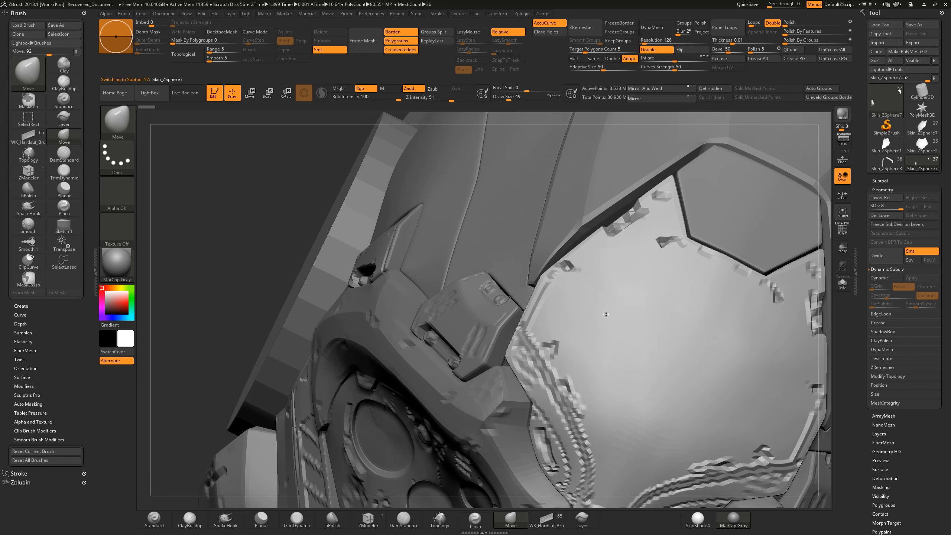
pyautogui.keyDown('alt'); pyautogui.moveTo(270, 215); pyautogui.dragTo(112, 208); pyautogui.keyUp('alt')
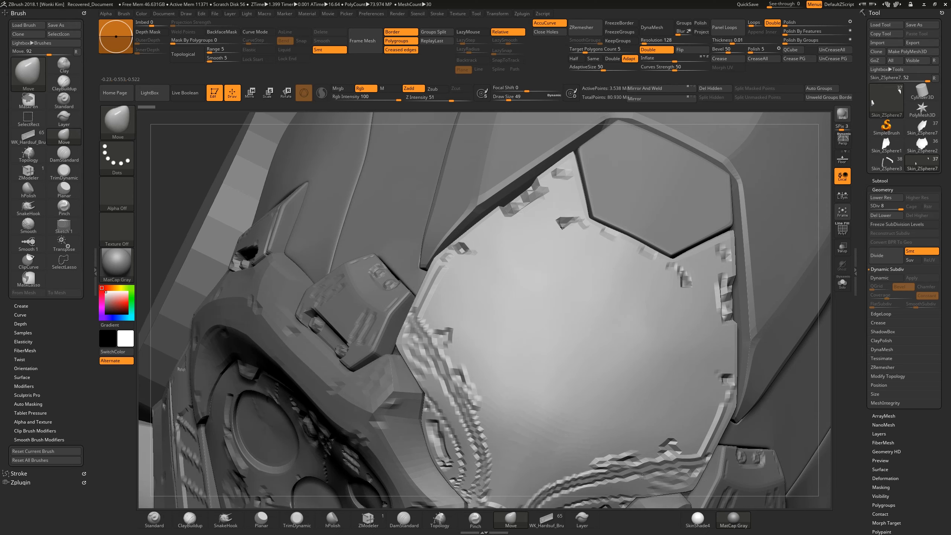
# Step: Choose the Layer brush with a draw size of 18 and dismiss the abnormal termination message
pyautogui.keyDown('alt'); pyautogui.moveTo(643, 476); pyautogui.dragTo(591, 463, button='right'); pyautogui.keyUp('alt')
pyautogui.click(582, 520)
pyautogui.press('space')
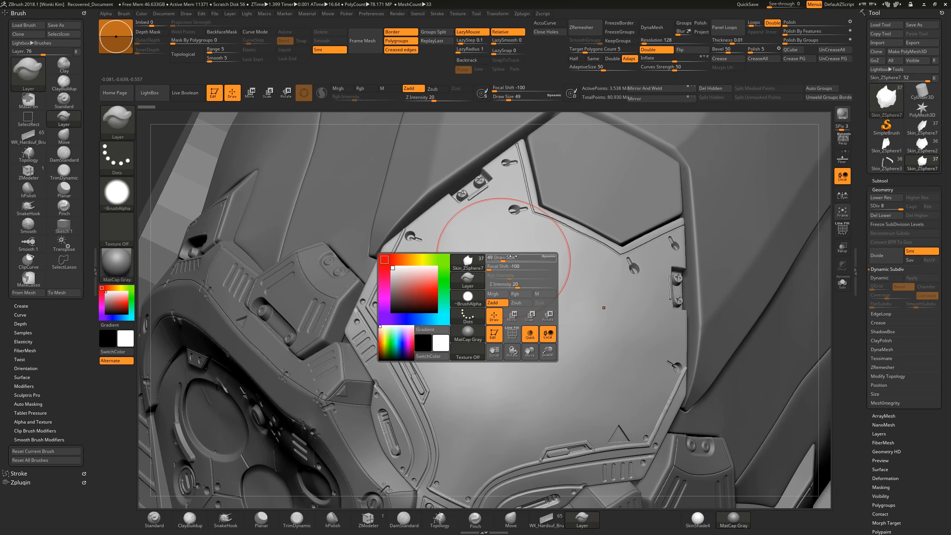
pyautogui.moveTo(512, 256); pyautogui.dragTo(494, 262)
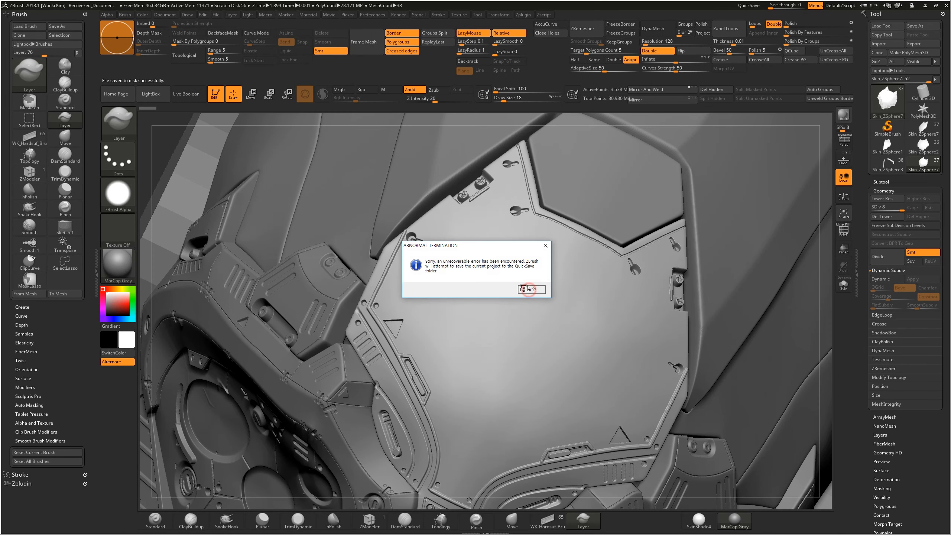
pyautogui.click(531, 289)
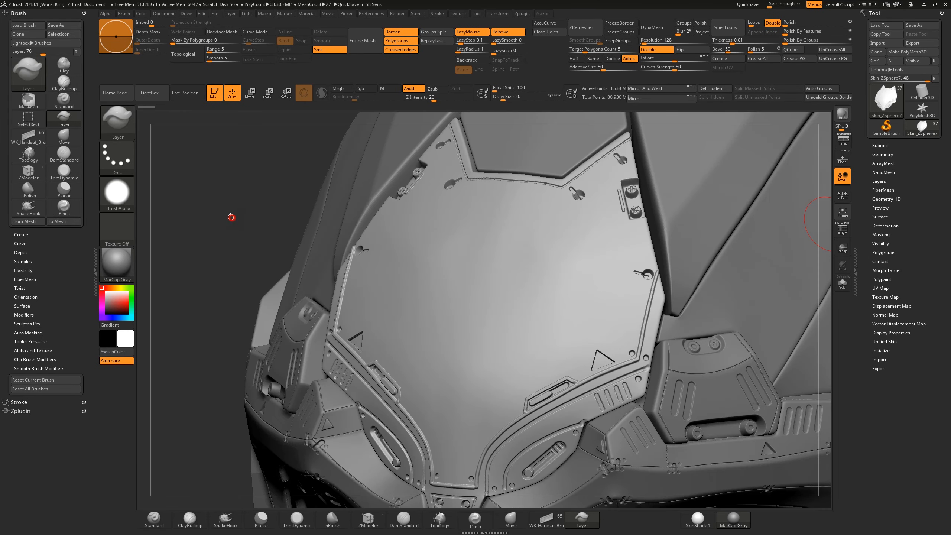
# Step: Set the Layer brush's draw size to 13 and its Z Intensity to 100 for the forehead plate
pyautogui.moveTo(231, 217)
pyautogui.mouseDown()
pyautogui.moveTo(240, 237)
pyautogui.moveTo(282, 220)
pyautogui.moveTo(258, 215)
pyautogui.mouseUp()
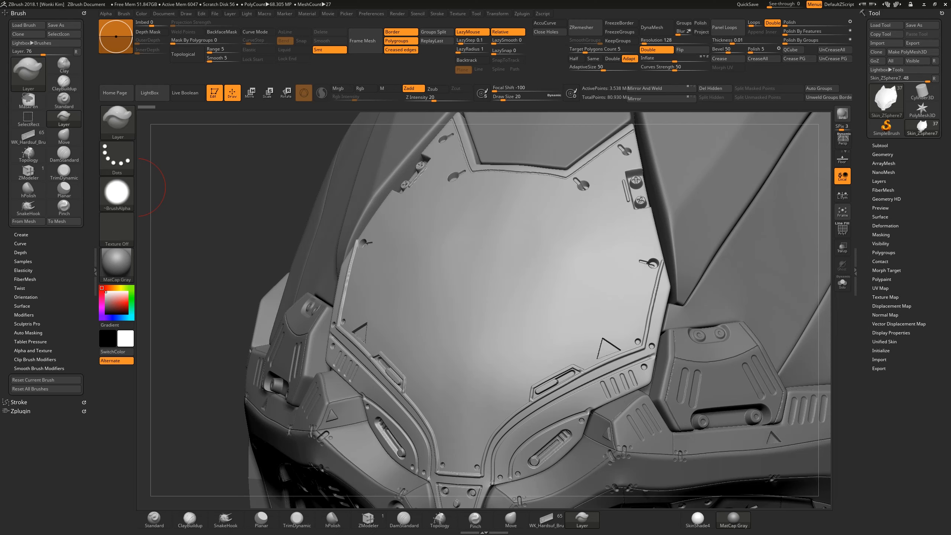
pyautogui.moveTo(253, 185)
pyautogui.mouseDown()
pyautogui.moveTo(233, 189)
pyautogui.moveTo(242, 188)
pyautogui.mouseUp()
pyautogui.press('space')
pyautogui.moveTo(460, 269); pyautogui.dragTo(453, 269)
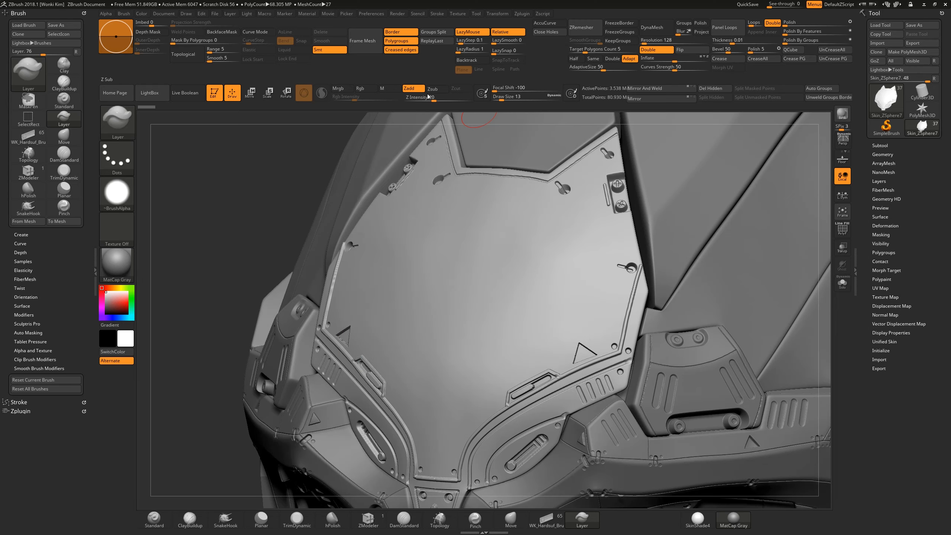
pyautogui.moveTo(433, 99); pyautogui.dragTo(471, 99)
# Step: Reduce the Layer brush's draw size to 2
pyautogui.moveTo(273, 194)
pyautogui.mouseDown()
pyautogui.moveTo(263, 217)
pyautogui.moveTo(277, 225)
pyautogui.mouseUp()
pyautogui.press('space')
pyautogui.moveTo(431, 238); pyautogui.dragTo(420, 242)
pyautogui.click(420, 241)
pyautogui.click(421, 241)
pyautogui.click(421, 242)
pyautogui.click(421, 241)
pyautogui.click(421, 241)
pyautogui.click(419, 242)
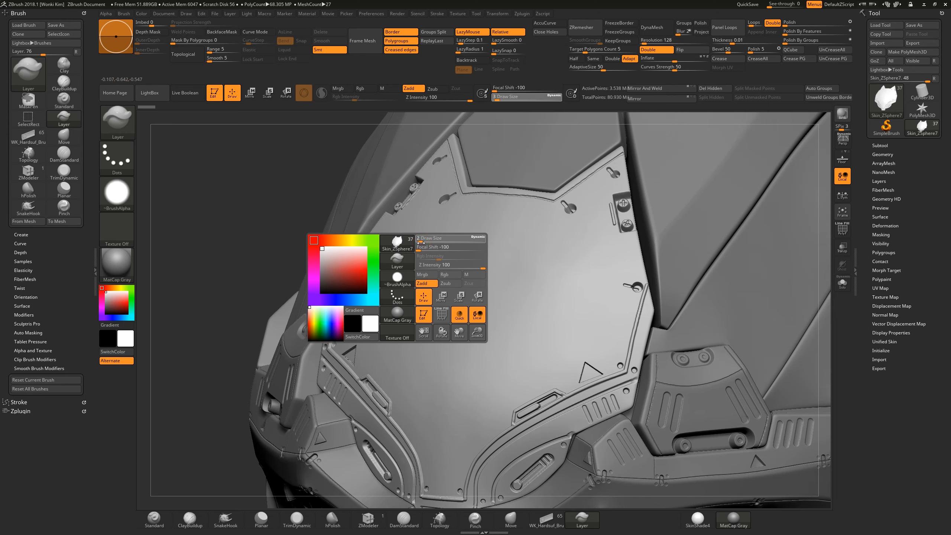
# Step: Set the Layer brush's LazyStep to 0.01 and its LazyRadius to 93
pyautogui.moveTo(460, 43); pyautogui.dragTo(463, 47)
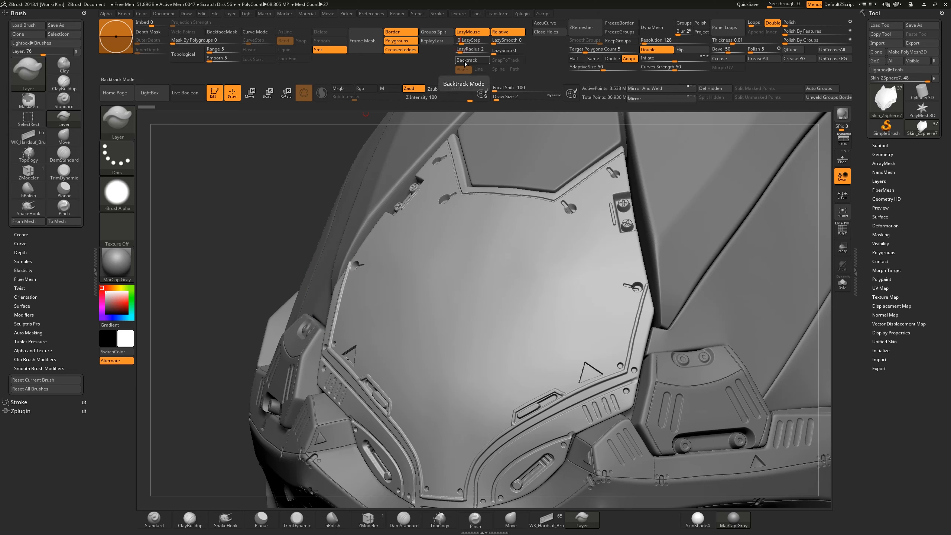
pyautogui.moveTo(464, 50); pyautogui.dragTo(473, 52)
pyautogui.moveTo(286, 191); pyautogui.dragTo(263, 180)
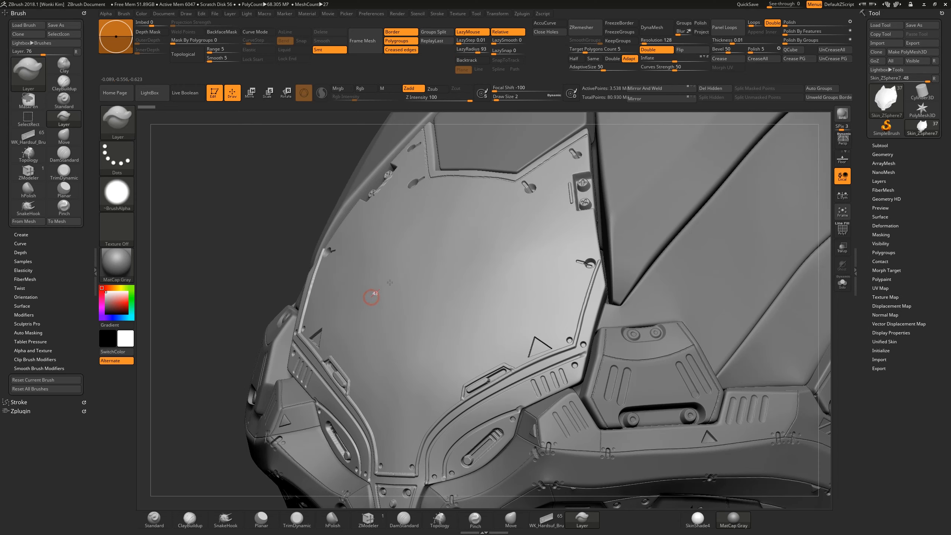
pyautogui.moveTo(419, 250); pyautogui.dragTo(419, 250)
pyautogui.keyDown('alt'); pyautogui.moveTo(286, 251); pyautogui.dragTo(288, 287); pyautogui.keyUp('alt')
pyautogui.hotkey('ctrl', 'z')
# Step: Draw a mirrored pair of raised diagonal bars on the forehead plate at draw size 8 and turn on transparency
pyautogui.press('space')
pyautogui.moveTo(362, 293); pyautogui.dragTo(439, 248)
pyautogui.press('space')
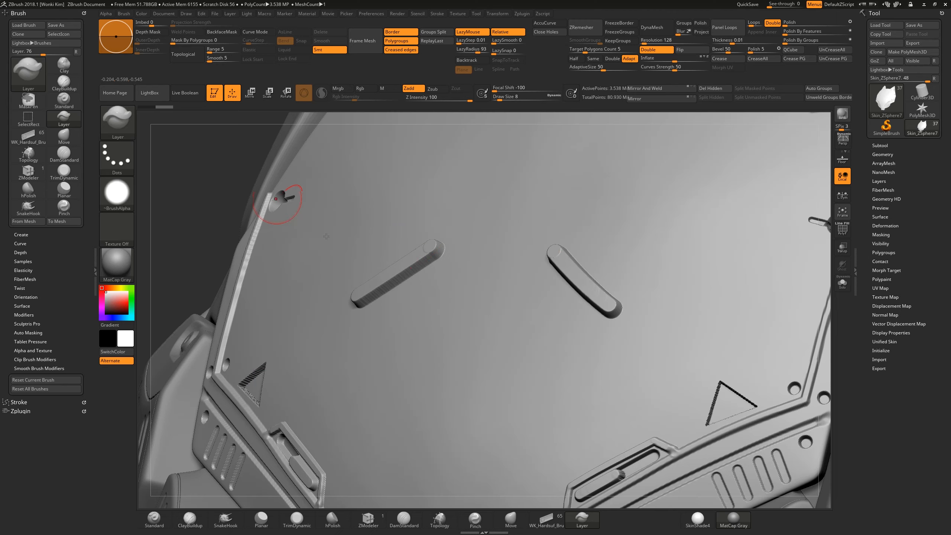
pyautogui.moveTo(195, 213); pyautogui.dragTo(285, 231)
pyautogui.press('f')
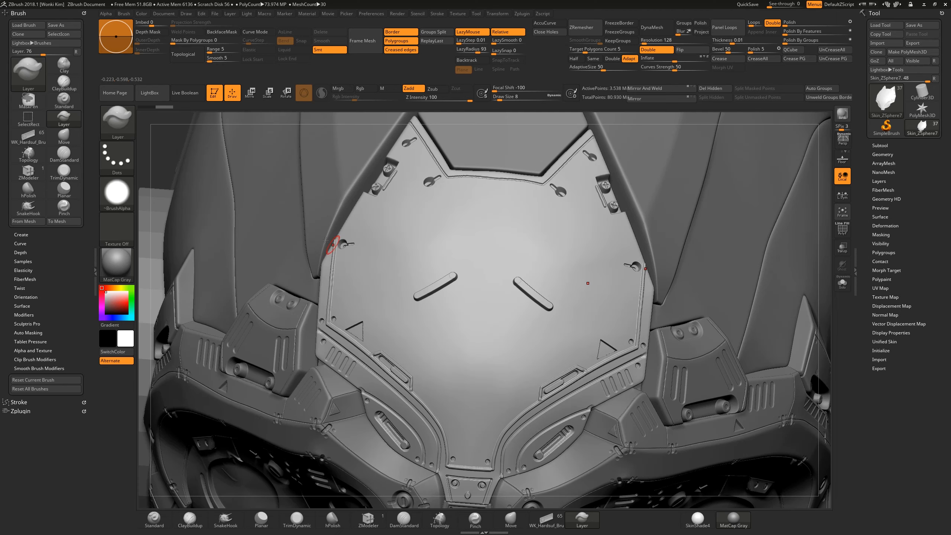
pyautogui.click(842, 248)
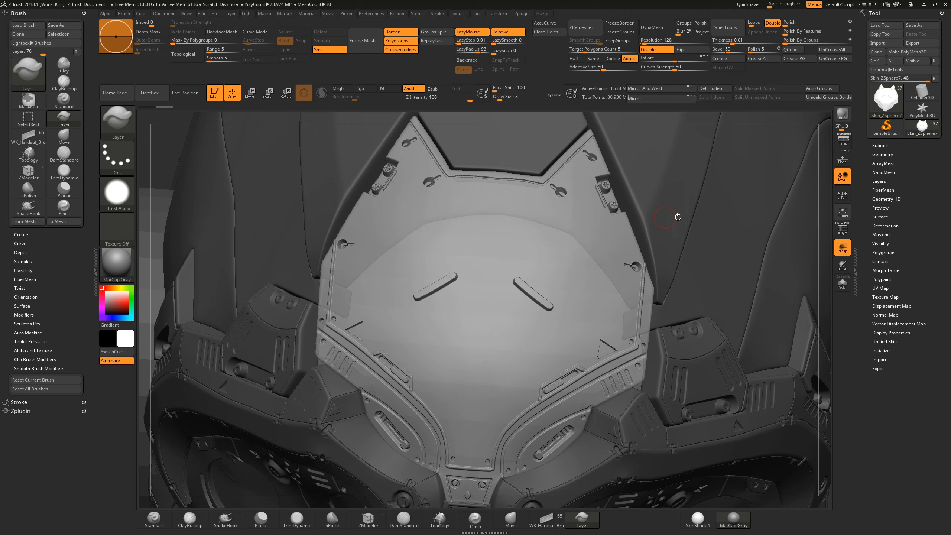
# Step: Undo the raised bars and carve a mirrored pair of recessed diagonal slots into the forehead plate instead
pyautogui.moveTo(678, 216); pyautogui.dragTo(654, 225)
pyautogui.moveTo(496, 243); pyautogui.dragTo(493, 245)
pyautogui.hotkey('ctrl', 'z')
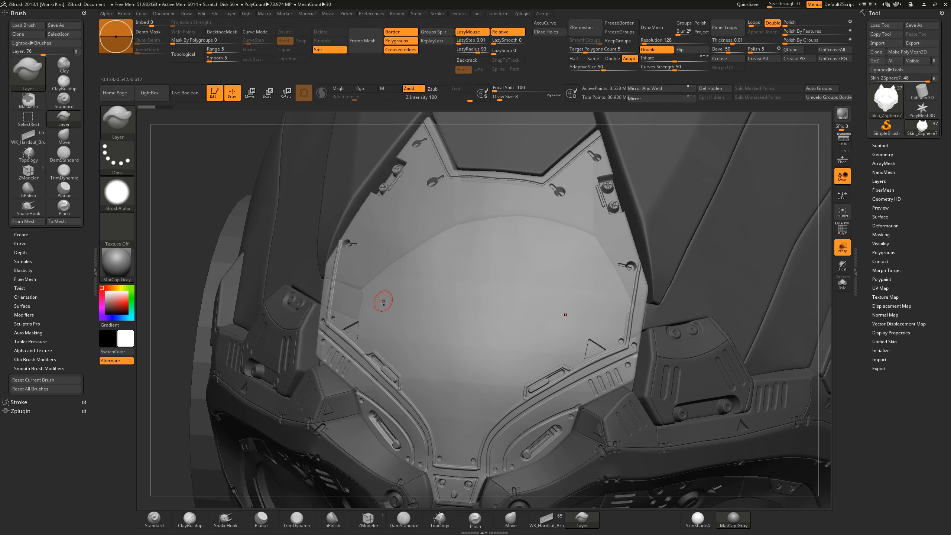
pyautogui.moveTo(411, 292); pyautogui.dragTo(411, 292)
pyautogui.moveTo(684, 212); pyautogui.dragTo(659, 214)
# Step: Switch the stroke type to DragRect and sink a mirrored pair of round holes between the two diagonal slots
pyautogui.click(116, 157)
pyautogui.click(197, 161)
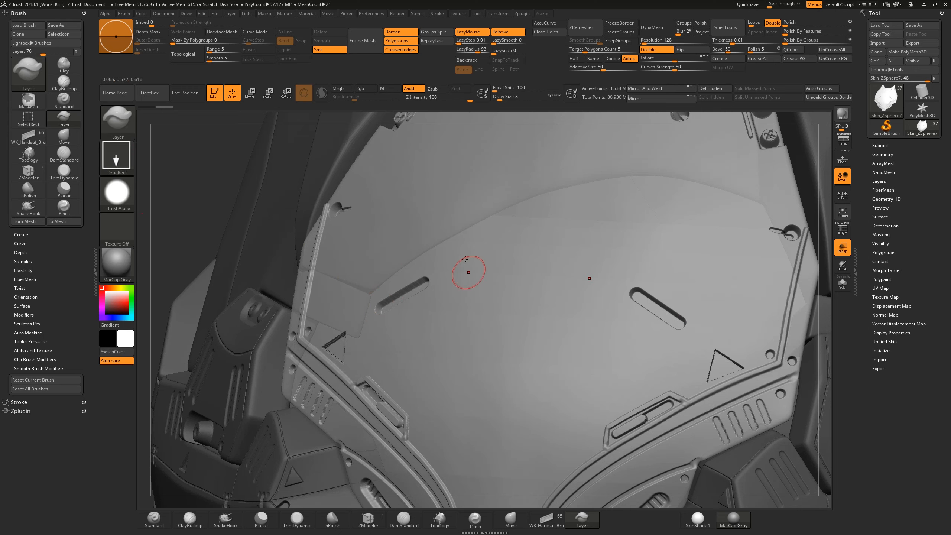
pyautogui.moveTo(472, 262); pyautogui.dragTo(493, 254)
pyautogui.hotkey('ctrl', 'z')
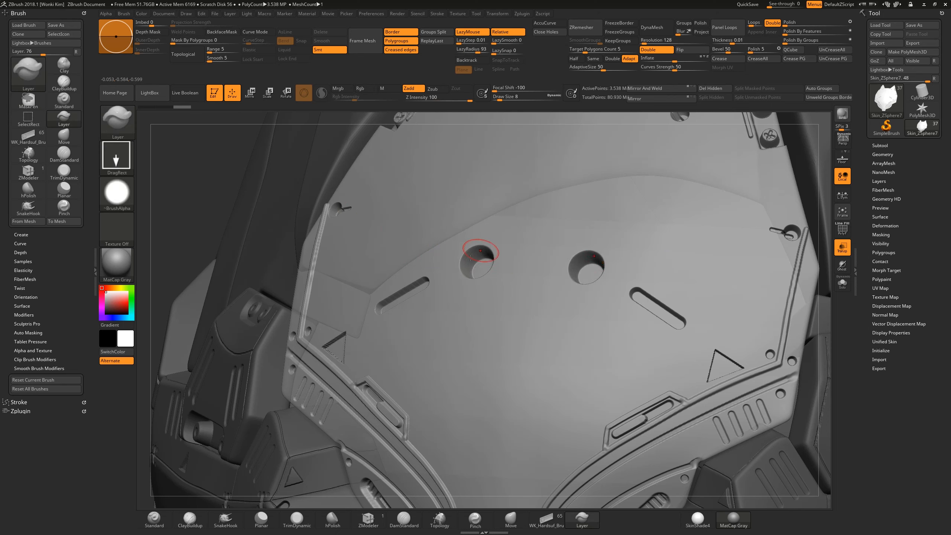
# Step: Switch the stroke type to FreeHand and try a short diagonal slot running into the round hole
pyautogui.press('space')
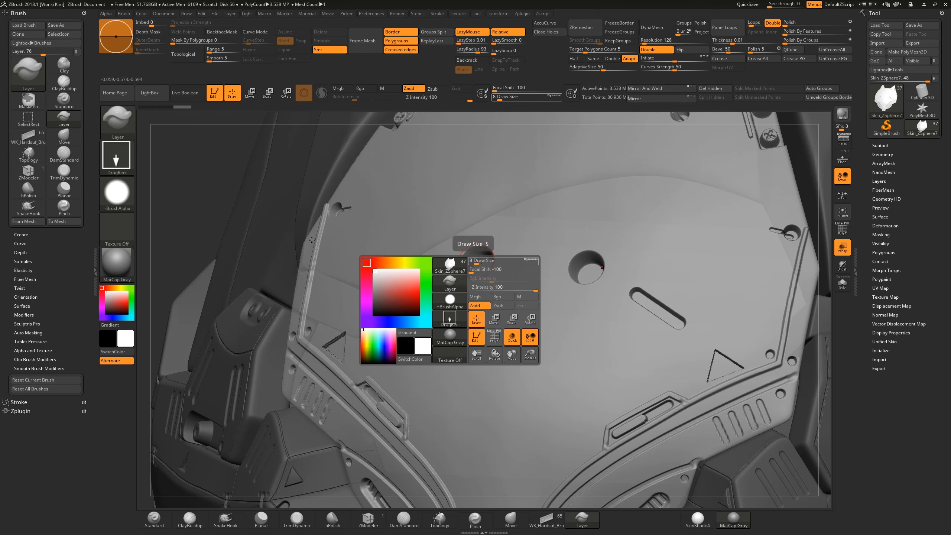
pyautogui.click(117, 158)
pyautogui.click(234, 164)
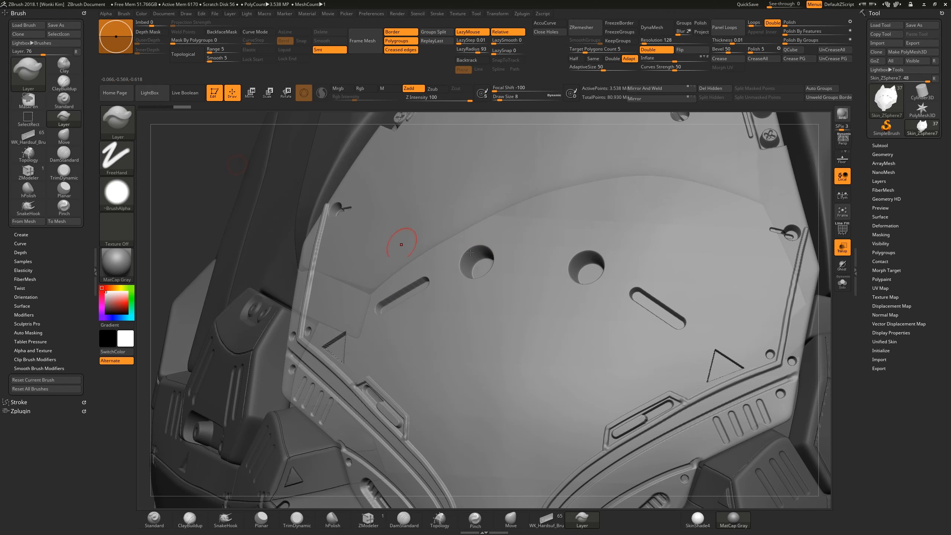
pyautogui.moveTo(253, 195); pyautogui.dragTo(330, 213)
pyautogui.moveTo(472, 264)
pyautogui.mouseDown()
pyautogui.moveTo(425, 222)
pyautogui.moveTo(495, 281)
pyautogui.mouseUp()
pyautogui.hotkey('ctrl', 'z')
# Step: Set the draw size to 2 and smooth the junction between the short slot and the round hole
pyautogui.keyDown('alt'); pyautogui.moveTo(215, 256); pyautogui.dragTo(222, 291); pyautogui.keyUp('alt')
pyautogui.press('shift')
pyautogui.press('space')
pyautogui.moveTo(475, 261); pyautogui.dragTo(479, 270)
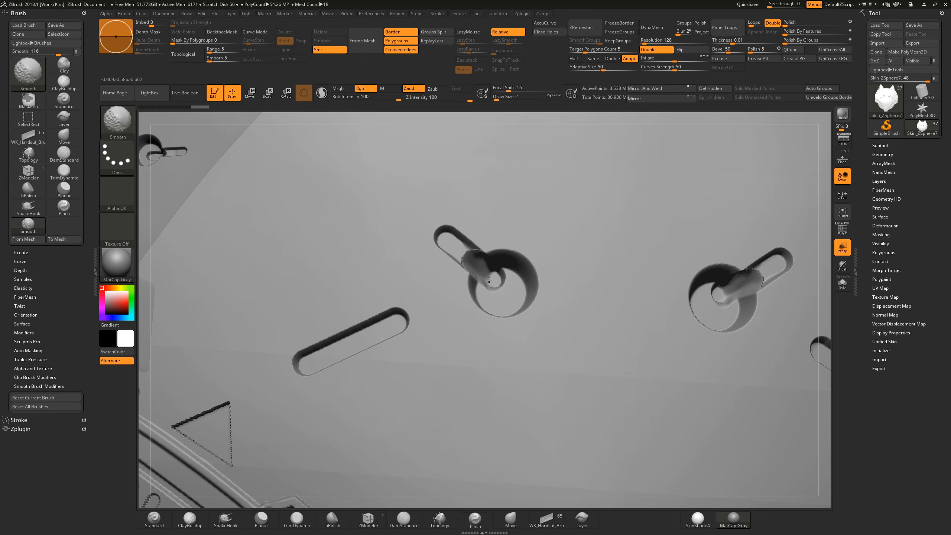
pyautogui.keyDown('shift'); pyautogui.moveTo(457, 253); pyautogui.dragTo(465, 266); pyautogui.keyUp('shift')
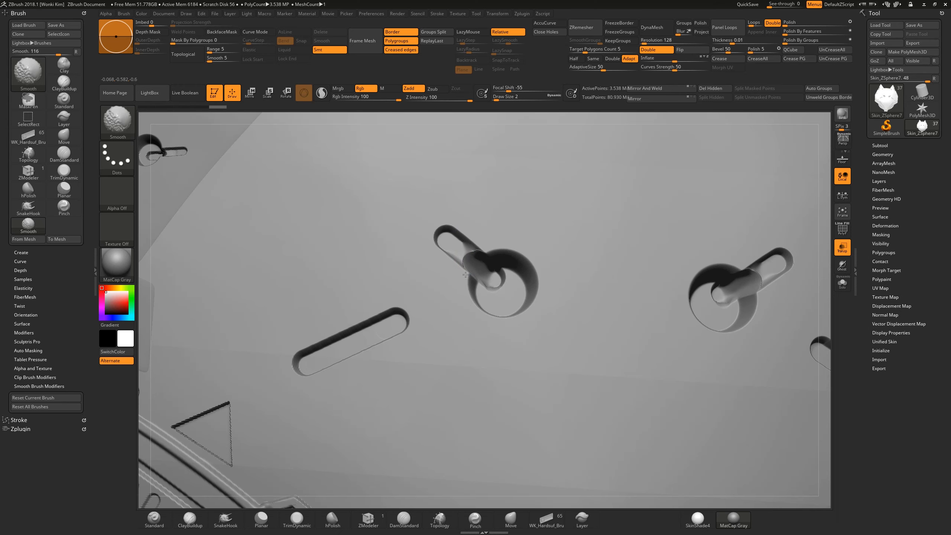
# Step: Choose the ClayBuildup brush and smooth the short slot's floor where it meets the round hole
pyautogui.press('f')
pyautogui.moveTo(437, 242); pyautogui.dragTo(429, 263, button='right')
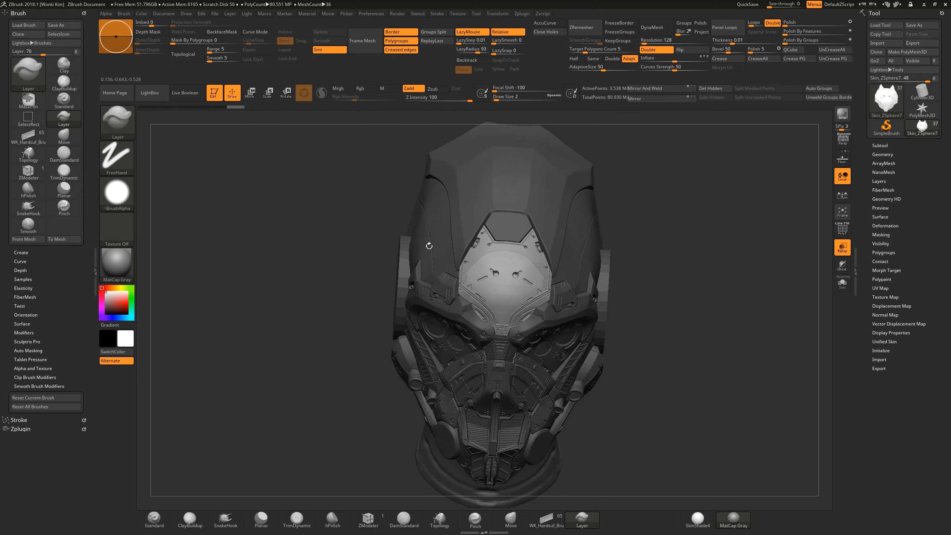
pyautogui.keyDown('ctrl'); pyautogui.moveTo(474, 274); pyautogui.dragTo(483, 290, button='right'); pyautogui.keyUp('ctrl')
pyautogui.click(190, 520)
pyautogui.keyDown('ctrl'); pyautogui.moveTo(304, 271); pyautogui.dragTo(314, 296, button='right'); pyautogui.keyUp('ctrl')
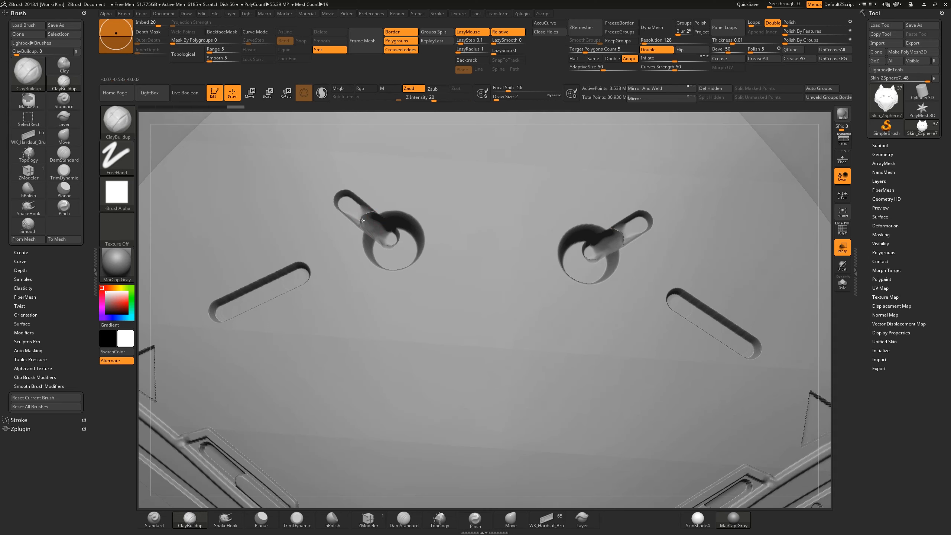
pyautogui.press('shift')
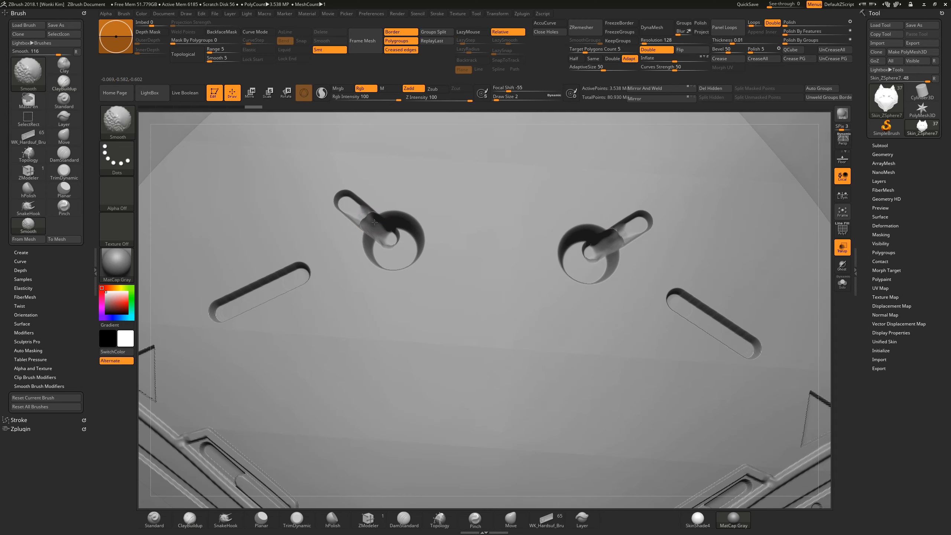
pyautogui.moveTo(364, 221); pyautogui.dragTo(371, 226)
# Step: Flatten the floor of the short slot beside the round hole with the Planar brush
pyautogui.click(261, 519)
pyautogui.moveTo(349, 204)
pyautogui.mouseDown()
pyautogui.moveTo(381, 233)
pyautogui.moveTo(364, 217)
pyautogui.moveTo(369, 227)
pyautogui.mouseUp()
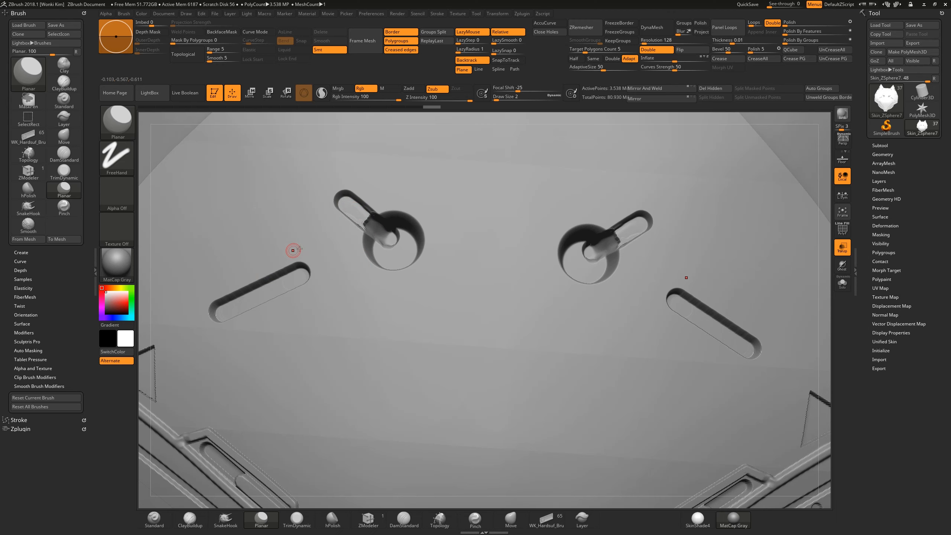
pyautogui.press('f')
pyautogui.moveTo(381, 227); pyautogui.dragTo(355, 209, button='right')
# Step: Try the Planar brush at draw size 18 across the long slot's floor and undo the stroke
pyautogui.keyDown('ctrl'); pyautogui.moveTo(471, 209); pyautogui.dragTo(462, 521, button='right'); pyautogui.keyUp('ctrl')
pyautogui.keyDown('ctrl'); pyautogui.moveTo(352, 245); pyautogui.dragTo(386, 325, button='right'); pyautogui.keyUp('ctrl')
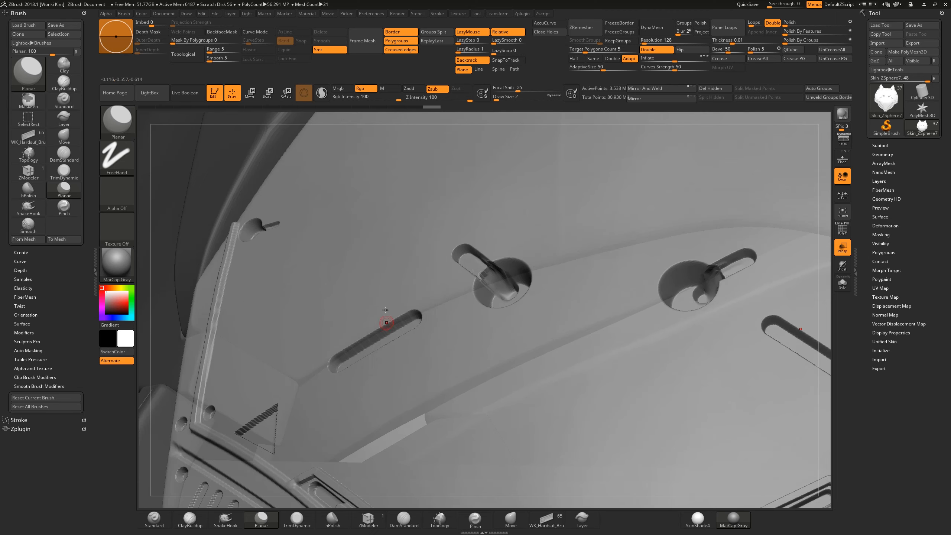
pyautogui.press('space')
pyautogui.moveTo(378, 313)
pyautogui.mouseDown()
pyautogui.moveTo(388, 313)
pyautogui.moveTo(368, 310)
pyautogui.mouseUp()
pyautogui.press('space')
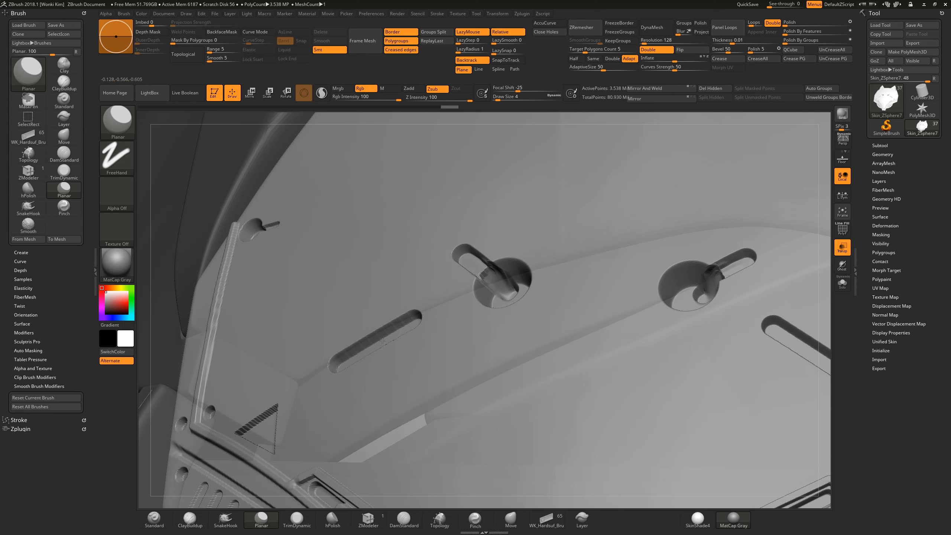
pyautogui.moveTo(201, 210); pyautogui.dragTo(354, 320)
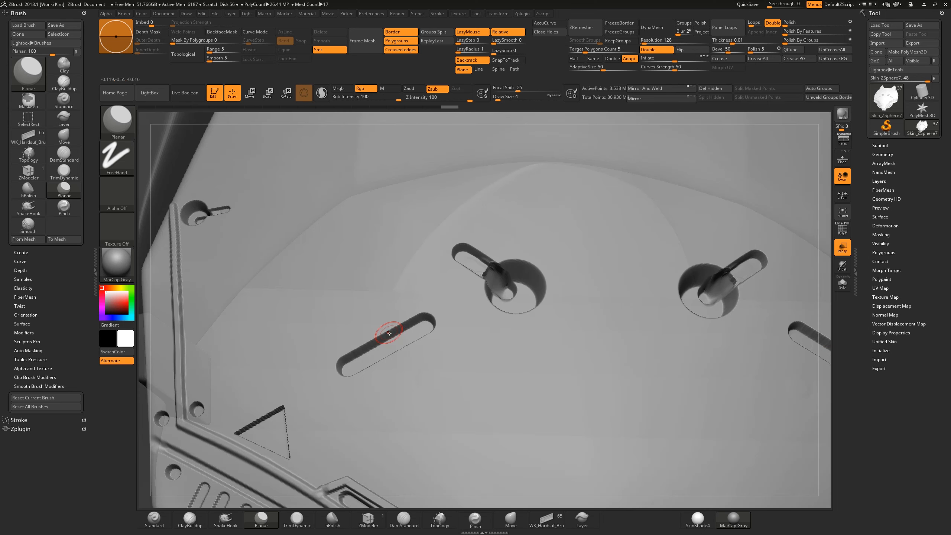
pyautogui.press('space')
pyautogui.moveTo(386, 326); pyautogui.dragTo(389, 326)
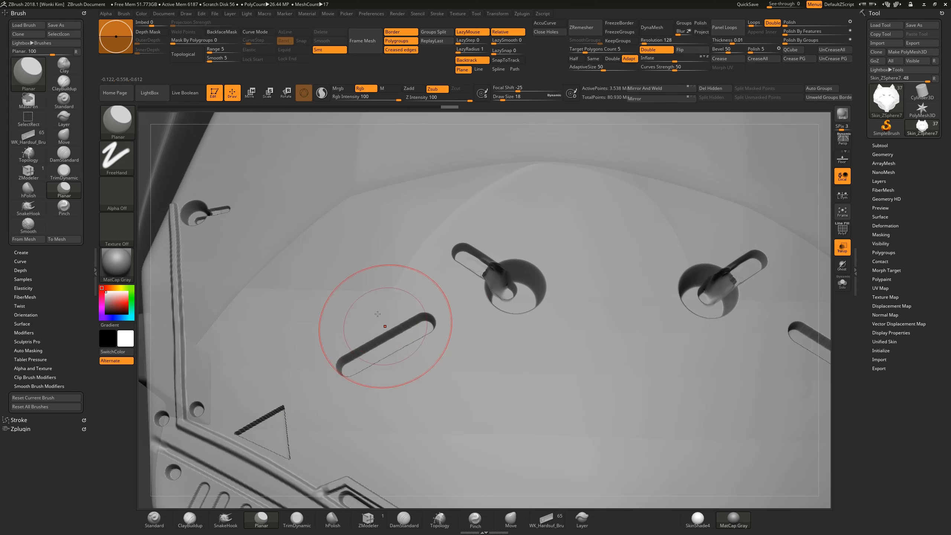
pyautogui.moveTo(407, 335)
pyautogui.mouseDown()
pyautogui.moveTo(429, 314)
pyautogui.moveTo(386, 336)
pyautogui.mouseUp()
pyautogui.hotkey('ctrl', 'z')
# Step: Set the draw size to 3 and cut a rounded notch into the long slot's upper edge near its outer end
pyautogui.press('space')
pyautogui.press('space')
pyautogui.moveTo(365, 362); pyautogui.dragTo(360, 362)
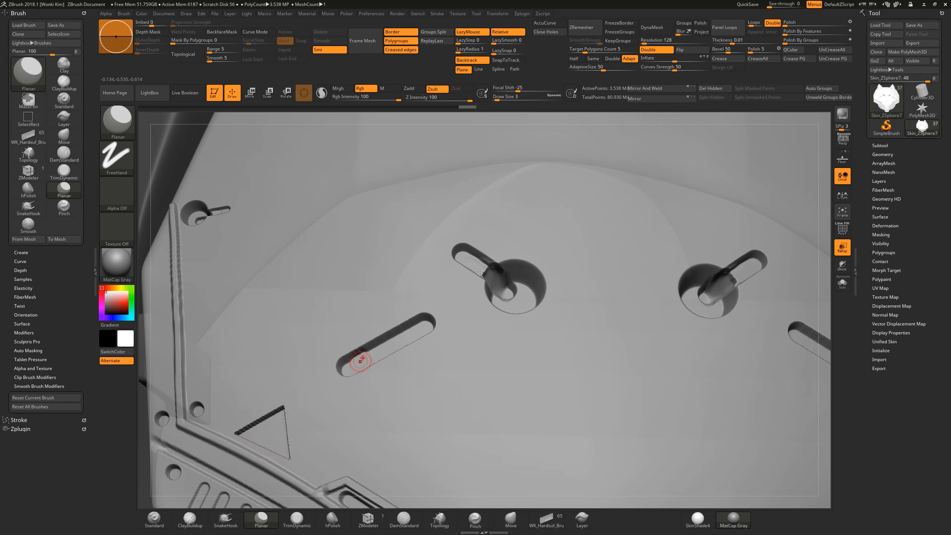
pyautogui.press('shift')
pyautogui.moveTo(358, 351)
pyautogui.keyDown('shift'); pyautogui.mouseDown()
pyautogui.moveTo(361, 342)
pyautogui.moveTo(350, 352)
pyautogui.moveTo(342, 333)
pyautogui.mouseUp(); pyautogui.keyUp('shift')
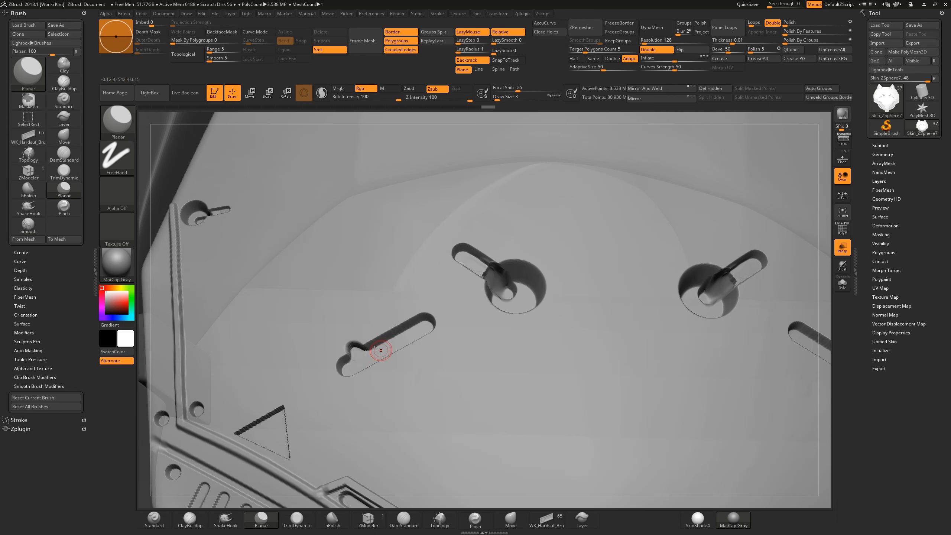
# Step: Build up a small patch on the middle of the long slot's floor with the ClayBuildup brush
pyautogui.press('b')
pyautogui.press('c')
pyautogui.press('b')
pyautogui.moveTo(386, 347); pyautogui.dragTo(397, 342)
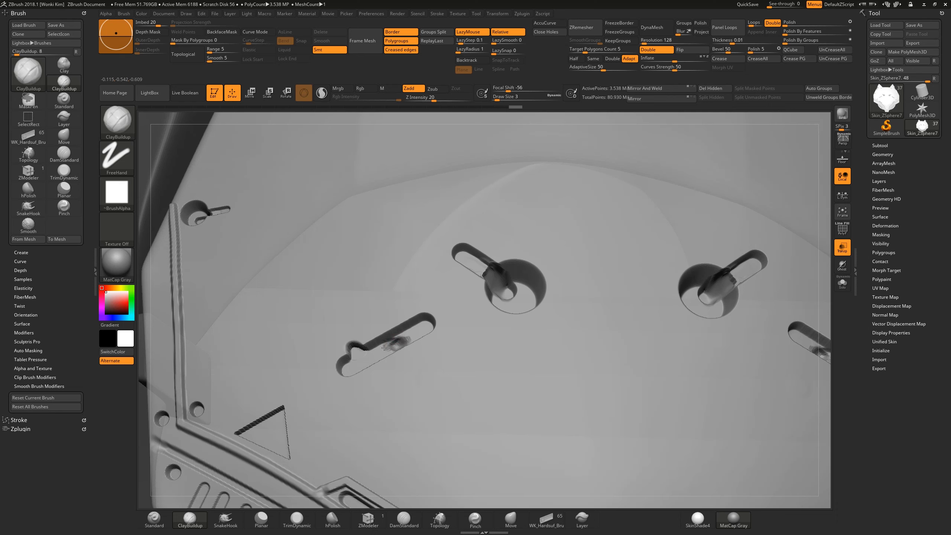
# Step: Flatten the long slot's whole floor, including the notch, with the Planar brush
pyautogui.press('b')
pyautogui.press('p')
pyautogui.press('l')
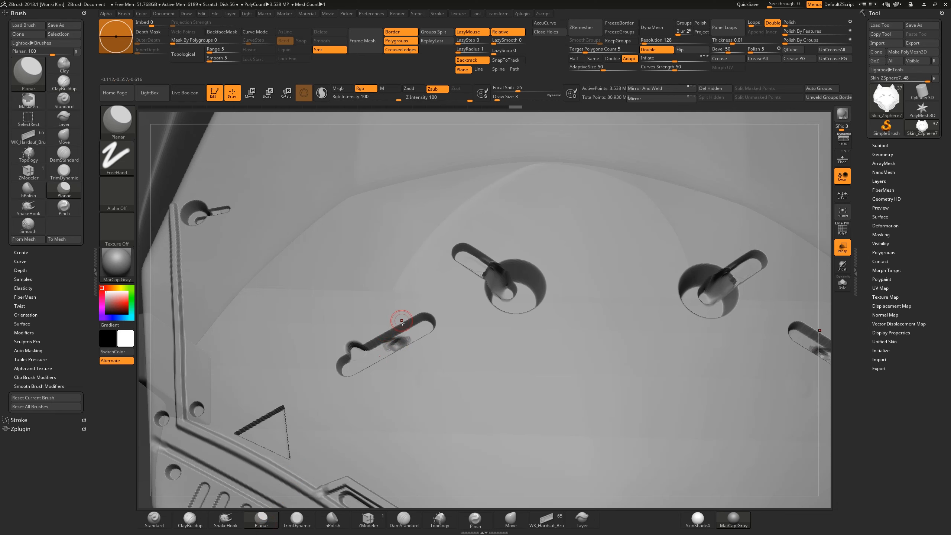
pyautogui.moveTo(391, 346)
pyautogui.mouseDown()
pyautogui.moveTo(407, 338)
pyautogui.moveTo(387, 340)
pyautogui.mouseUp()
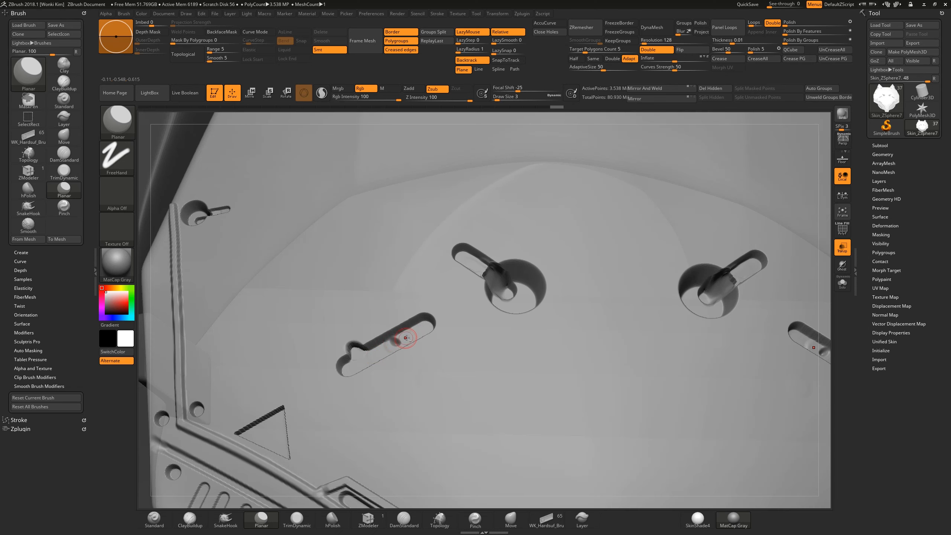
pyautogui.moveTo(391, 347); pyautogui.dragTo(344, 370)
pyautogui.moveTo(399, 344); pyautogui.dragTo(414, 335)
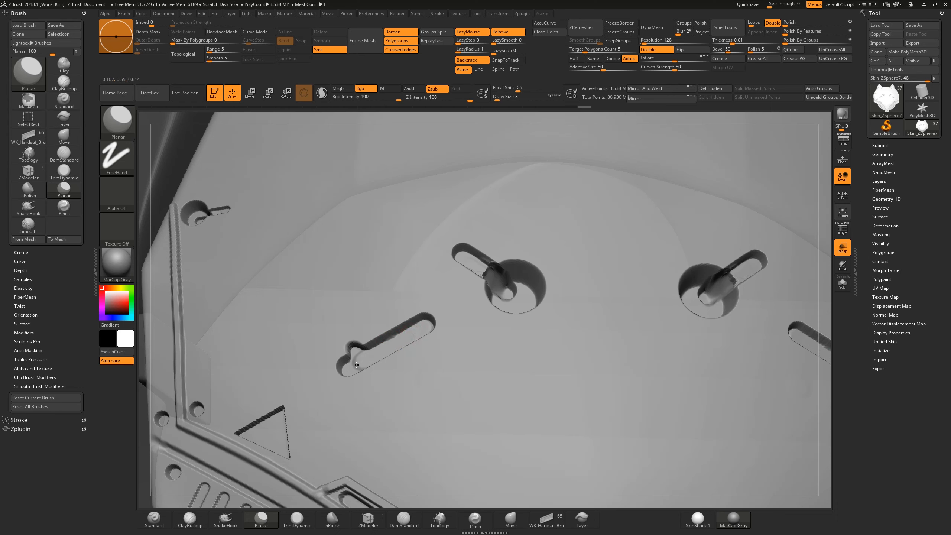
pyautogui.moveTo(427, 327); pyautogui.dragTo(422, 324)
# Step: Rework the short slot's floor and edge where it meets the round hole with Planar strokes and smoothing
pyautogui.moveTo(479, 266); pyautogui.dragTo(488, 277)
pyautogui.keyDown('shift'); pyautogui.moveTo(487, 275); pyautogui.dragTo(475, 264); pyautogui.keyUp('shift')
pyautogui.moveTo(479, 267)
pyautogui.keyDown('shift'); pyautogui.mouseDown()
pyautogui.moveTo(486, 273)
pyautogui.moveTo(468, 261)
pyautogui.moveTo(479, 270)
pyautogui.mouseUp(); pyautogui.keyUp('shift')
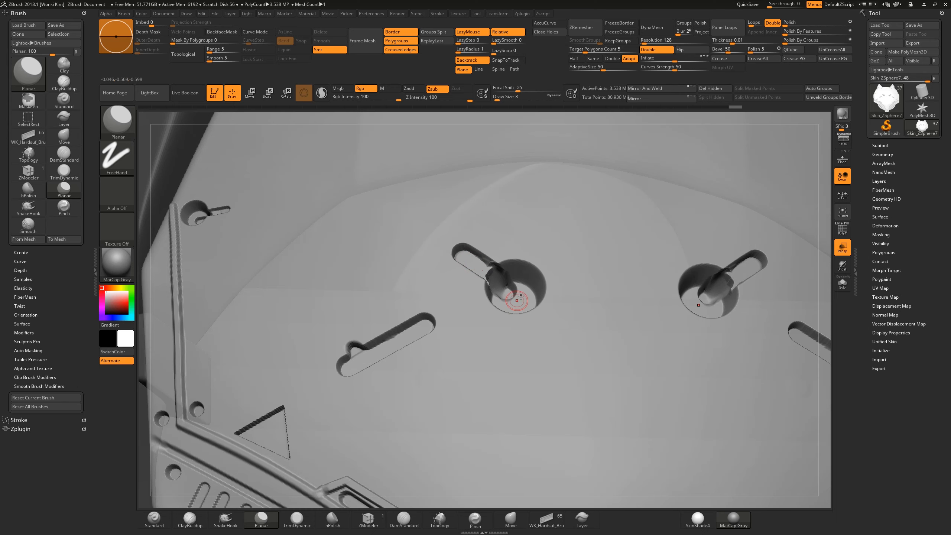
# Step: Choose the Layer brush, try a diagonal groove outside the long slot and undo it
pyautogui.press('f')
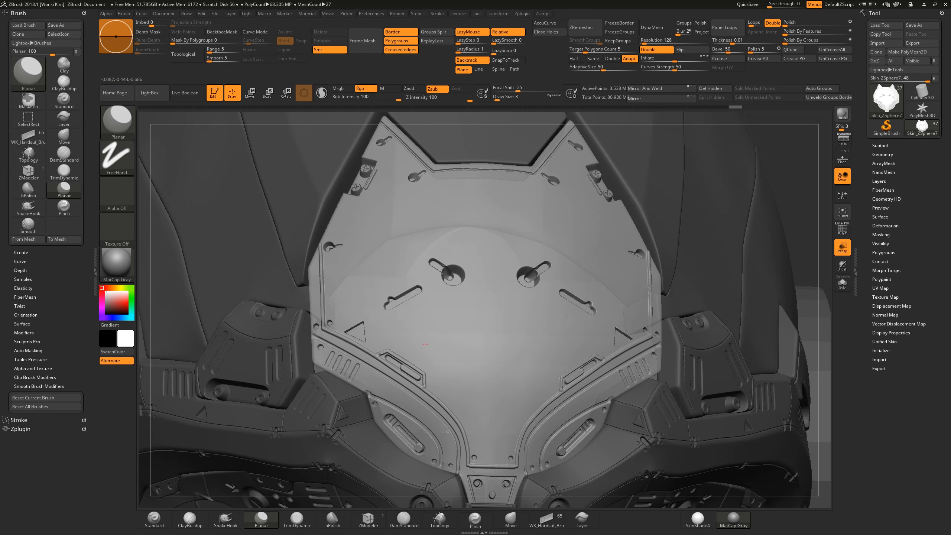
pyautogui.click(582, 519)
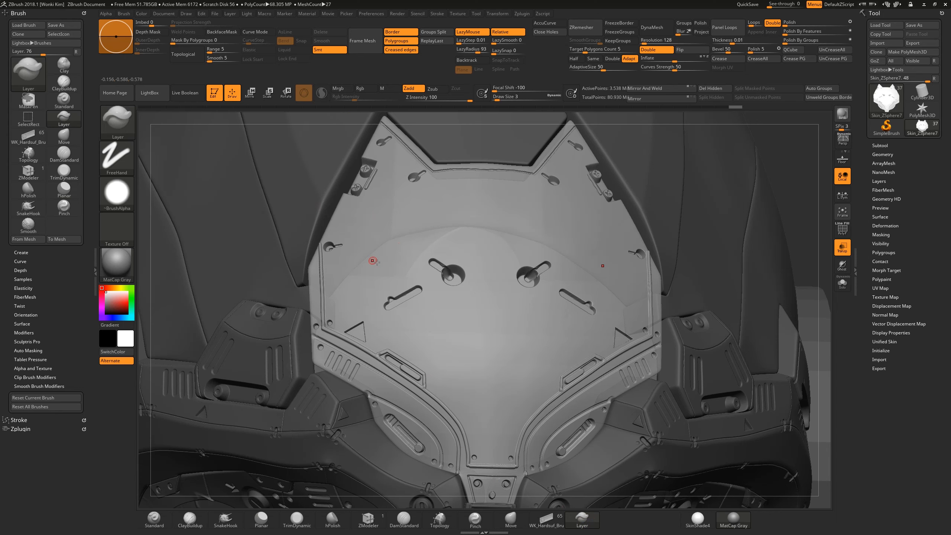
pyautogui.click(471, 40)
pyautogui.press('ctrl')
pyautogui.press('shift')
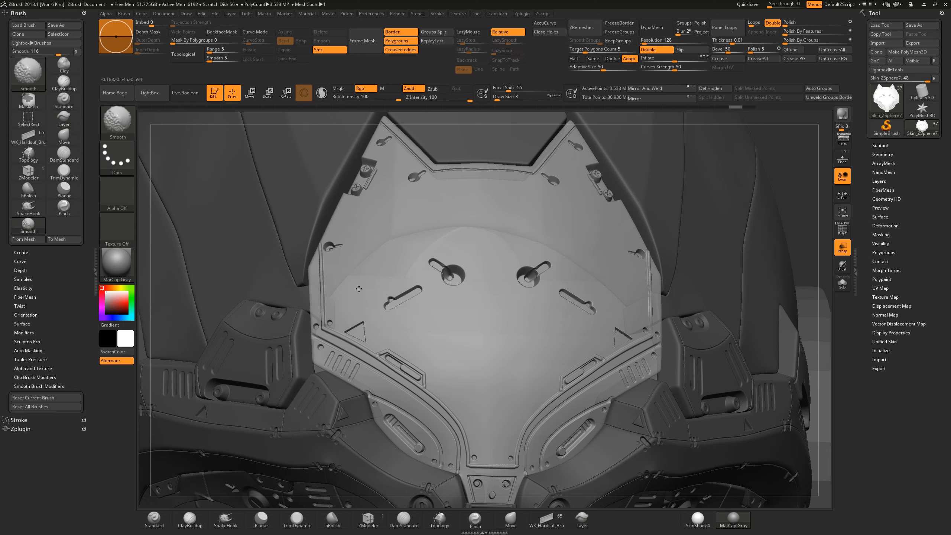
pyautogui.moveTo(359, 290); pyautogui.dragTo(410, 249)
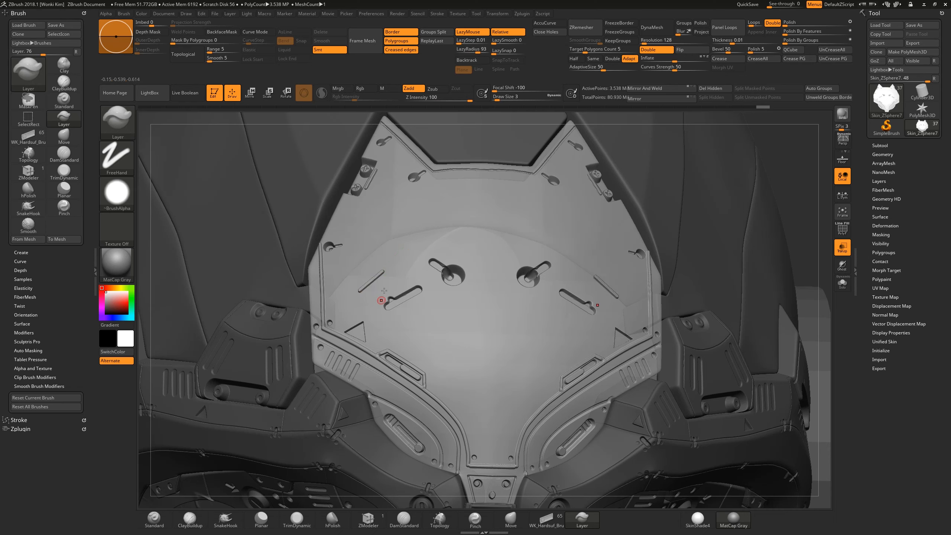
pyautogui.hotkey('ctrl', 'z')
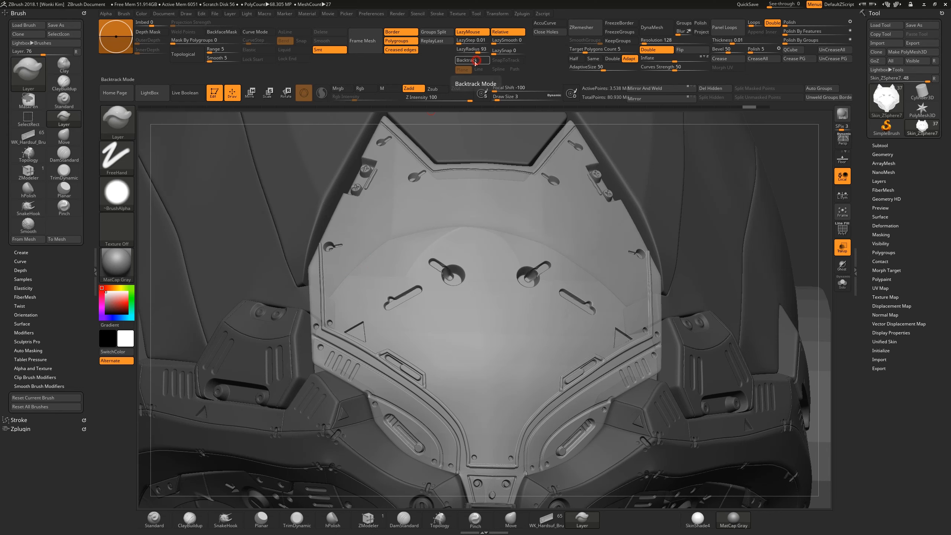
# Step: Turn on Backtrack with SnapToTrack in Line mode and carve a straight diagonal groove with small notches outside the long slot
pyautogui.click(467, 60)
pyautogui.click(505, 60)
pyautogui.click(479, 69)
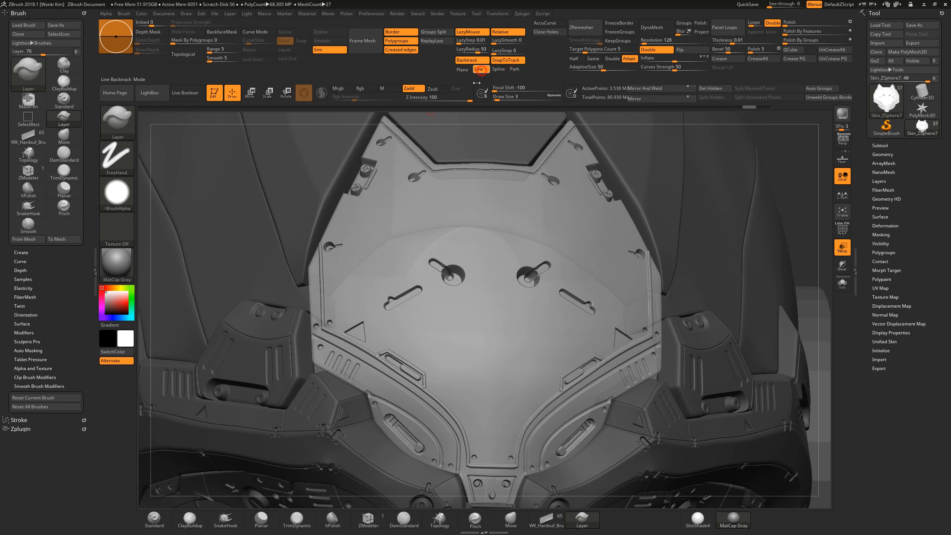
pyautogui.moveTo(354, 292); pyautogui.dragTo(359, 285)
pyautogui.moveTo(386, 262); pyautogui.dragTo(359, 291)
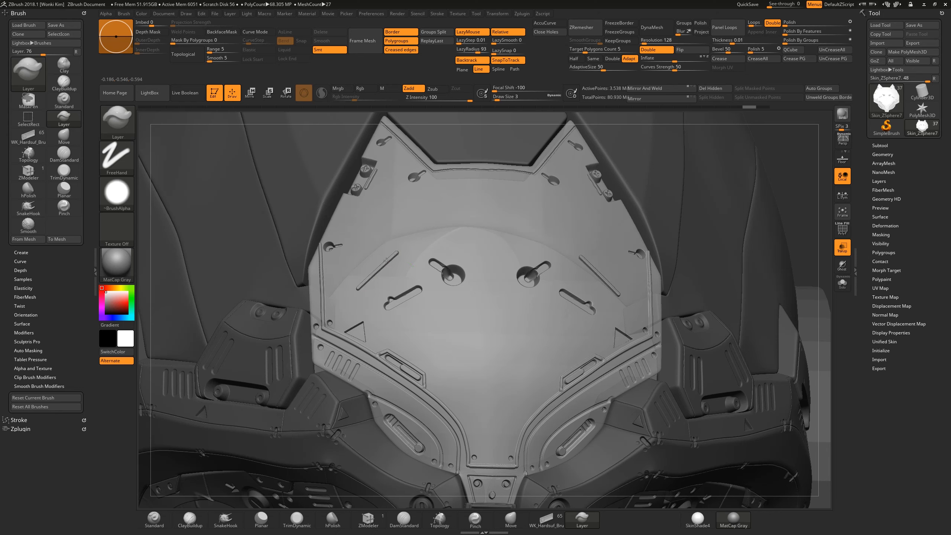
pyautogui.moveTo(360, 285); pyautogui.dragTo(386, 262)
pyautogui.moveTo(385, 262); pyautogui.dragTo(383, 265)
# Step: Set the draw size to 4 and carve two overlapping, stepped slots parallel to the bracket detail at the plate's lower edge
pyautogui.press('space')
pyautogui.moveTo(553, 353); pyautogui.dragTo(553, 353)
pyautogui.moveTo(560, 365); pyautogui.dragTo(584, 349)
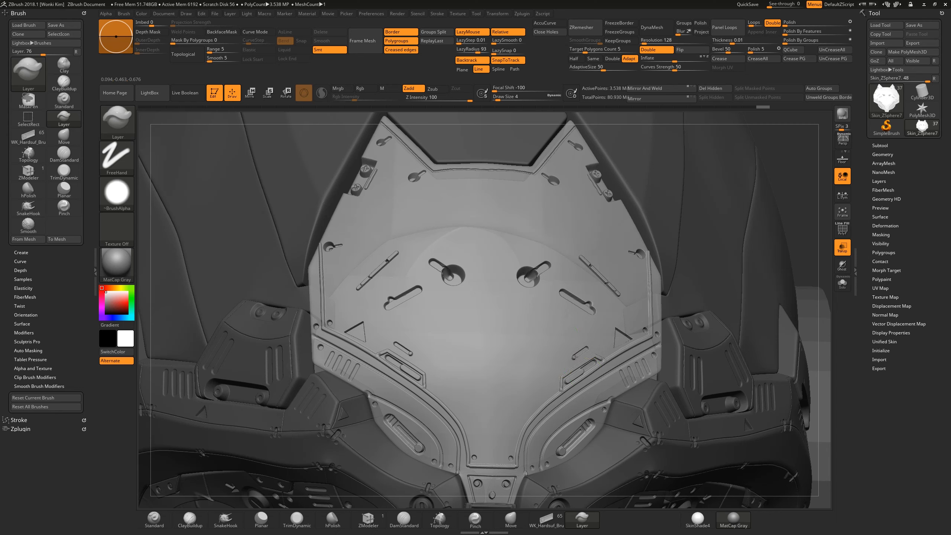
pyautogui.moveTo(573, 380); pyautogui.dragTo(587, 374)
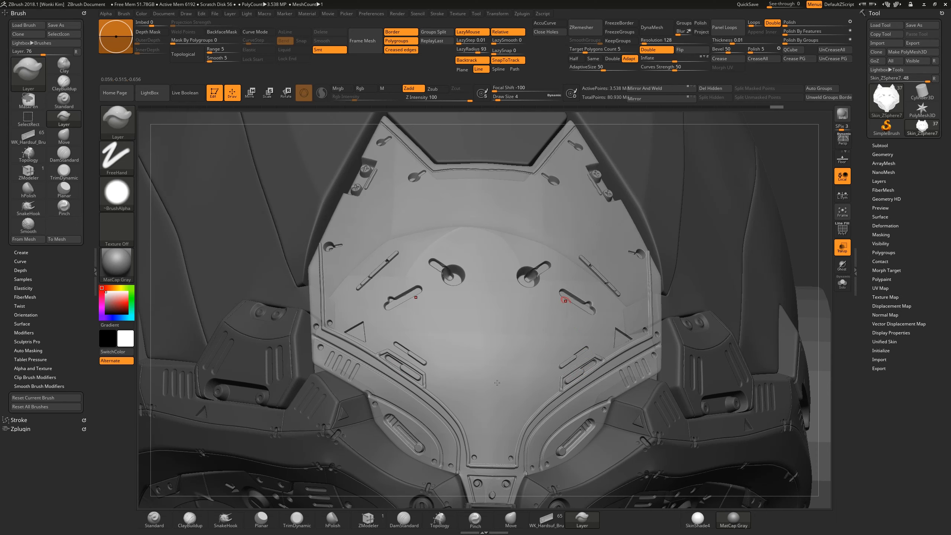
# Step: Import Tri.PSD as the Layer brush's alpha and set the stroke type to DragRect
pyautogui.moveTo(306, 167)
pyautogui.mouseDown()
pyautogui.moveTo(274, 182)
pyautogui.moveTo(302, 271)
pyautogui.moveTo(386, 218)
pyautogui.mouseUp()
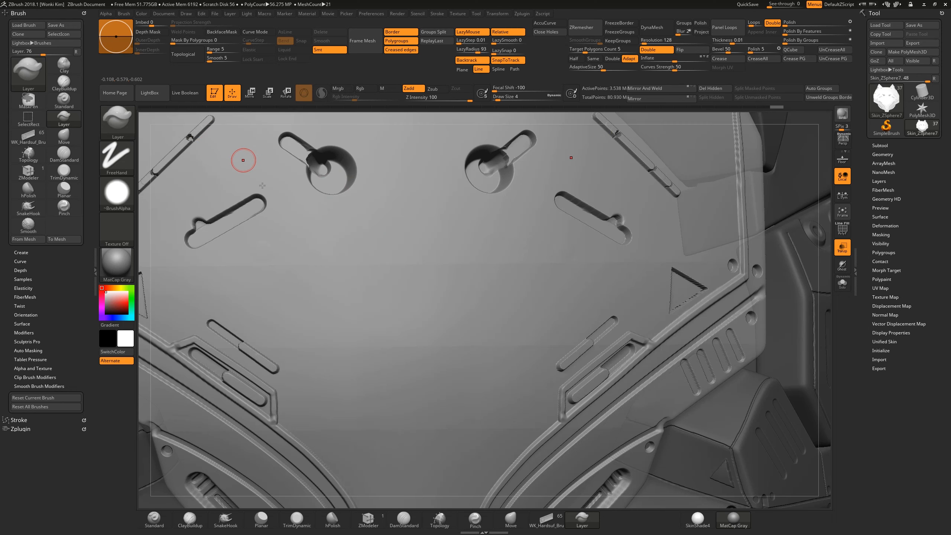
pyautogui.press('f')
pyautogui.moveTo(613, 315); pyautogui.dragTo(478, 328)
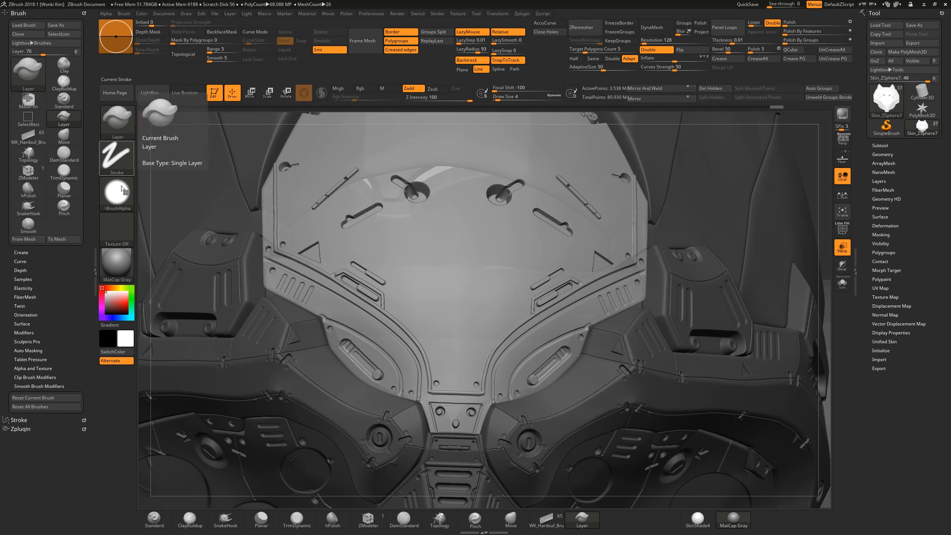
pyautogui.click(121, 198)
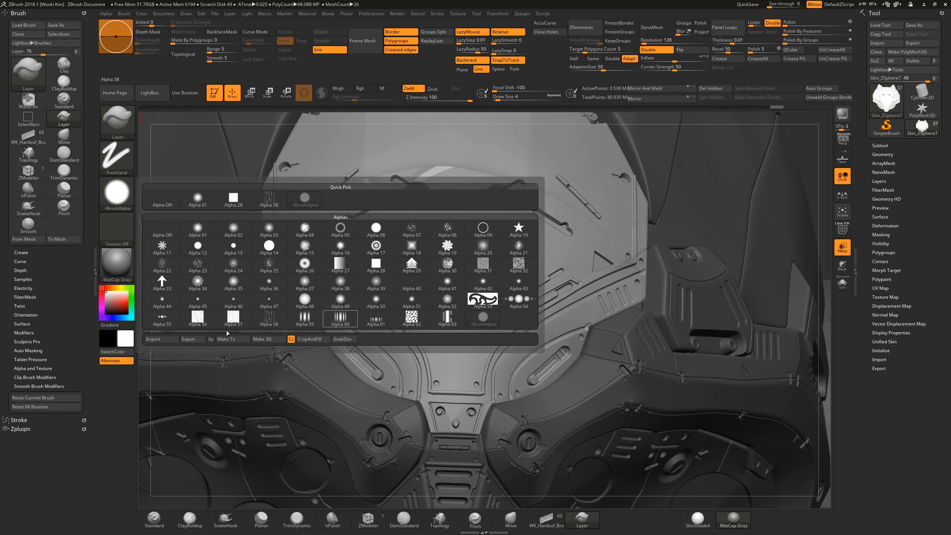
pyautogui.click(173, 340)
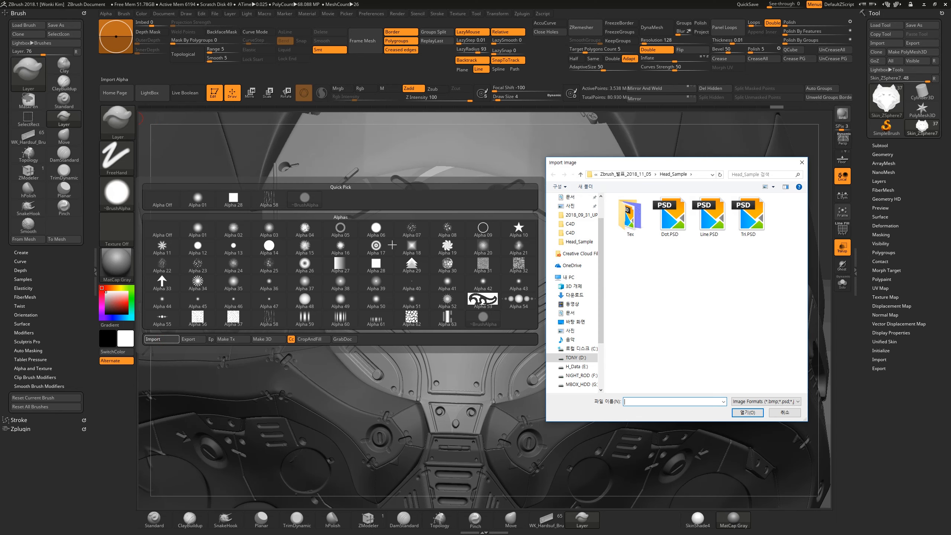
pyautogui.doubleClick(750, 221)
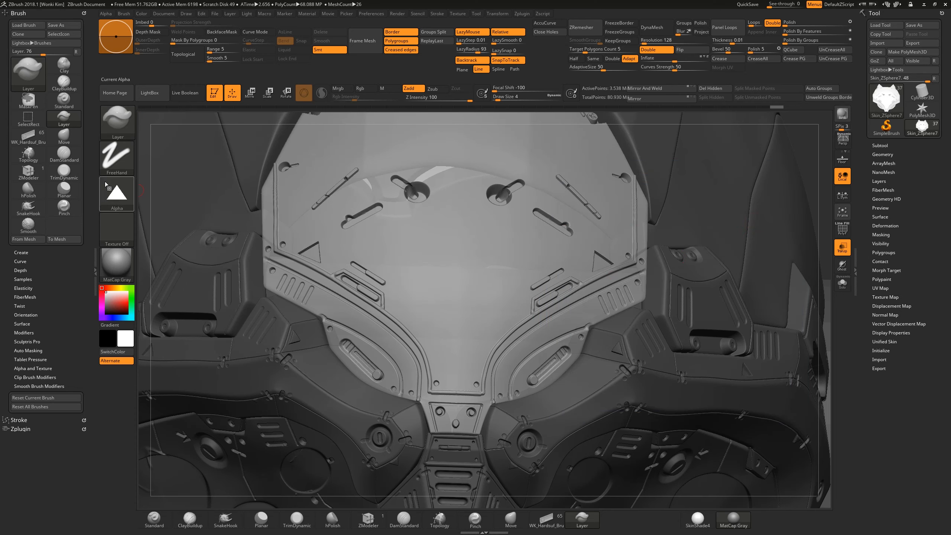
pyautogui.click(120, 159)
pyautogui.click(175, 199)
# Step: Set the Z intensity to 13, turn LazyMouse off, try a triangle stamp above the stepped slots and undo it
pyautogui.moveTo(438, 94)
pyautogui.mouseDown()
pyautogui.moveTo(449, 102)
pyautogui.moveTo(427, 101)
pyautogui.mouseUp()
pyautogui.press('l')
pyautogui.moveTo(415, 234)
pyautogui.mouseDown()
pyautogui.moveTo(418, 255)
pyautogui.moveTo(431, 259)
pyautogui.moveTo(467, 247)
pyautogui.mouseUp()
pyautogui.hotkey('ctrl', 'z')
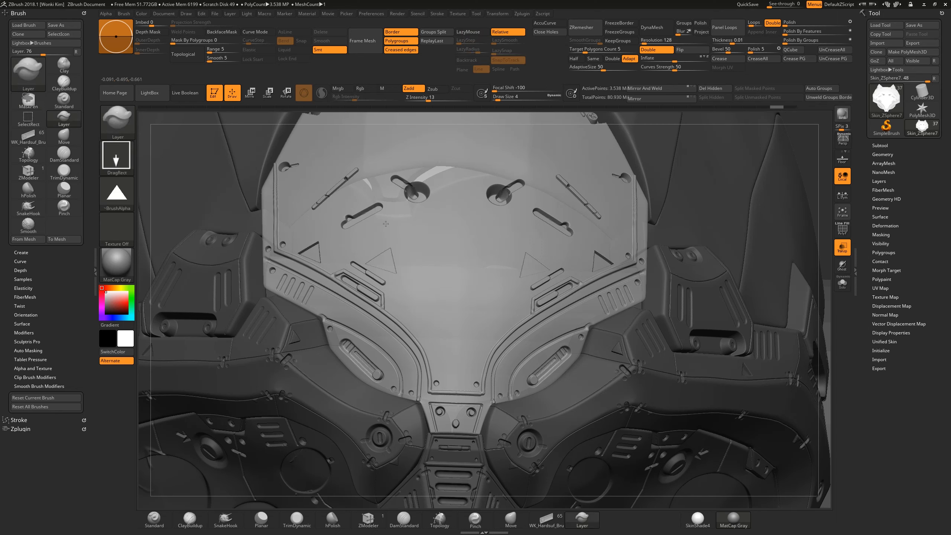
pyautogui.press('ctrl')
pyautogui.hotkey('ctrl', 'z')
# Step: Set the Z intensity to 26 and stamp a triangle just above the stepped slots
pyautogui.click(436, 100)
pyautogui.moveTo(375, 256)
pyautogui.mouseDown()
pyautogui.moveTo(386, 251)
pyautogui.moveTo(381, 268)
pyautogui.mouseUp()
pyautogui.hotkey('ctrl', 'z')
pyautogui.moveTo(285, 388); pyautogui.dragTo(385, 459)
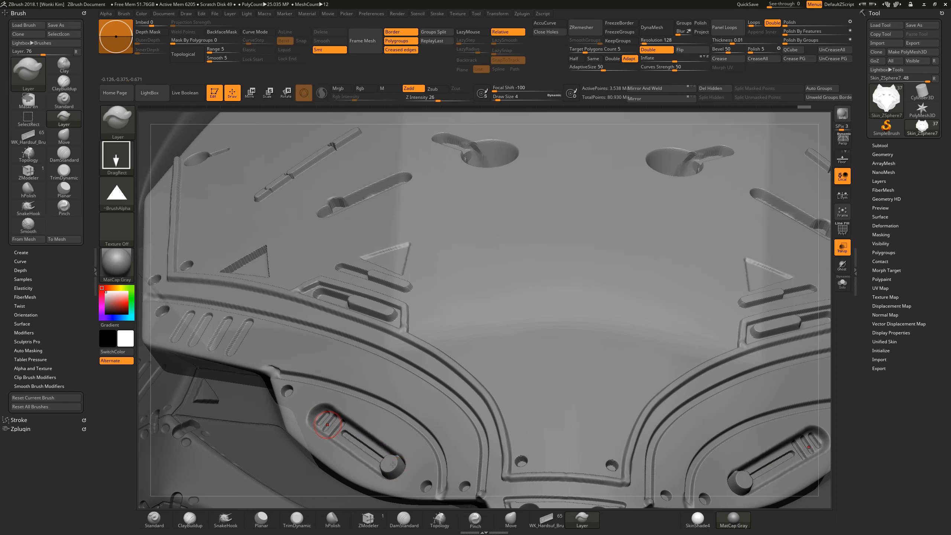
# Step: Switch the alpha to Alpha 06, set the Z intensity to 100 and stamp a round raised peg on the panel around the eye slot
pyautogui.click(117, 193)
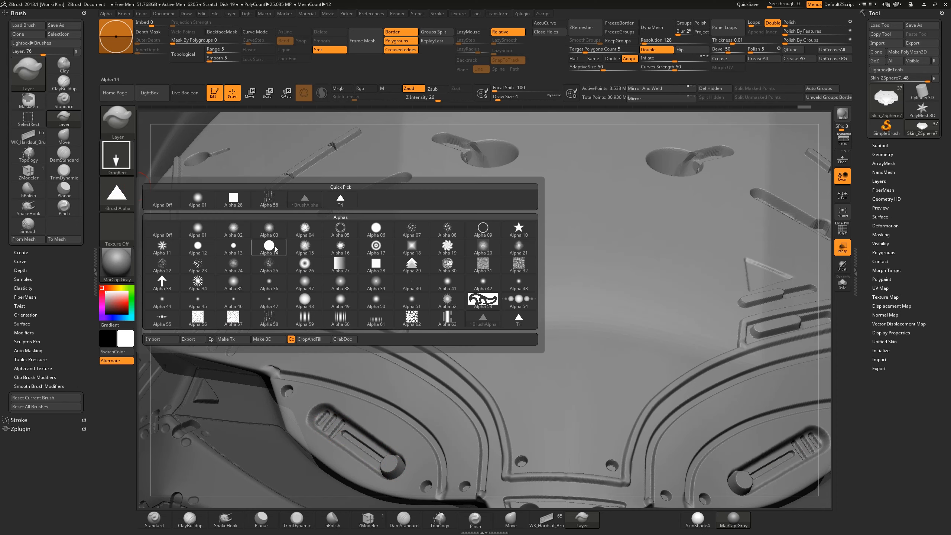
pyautogui.click(376, 228)
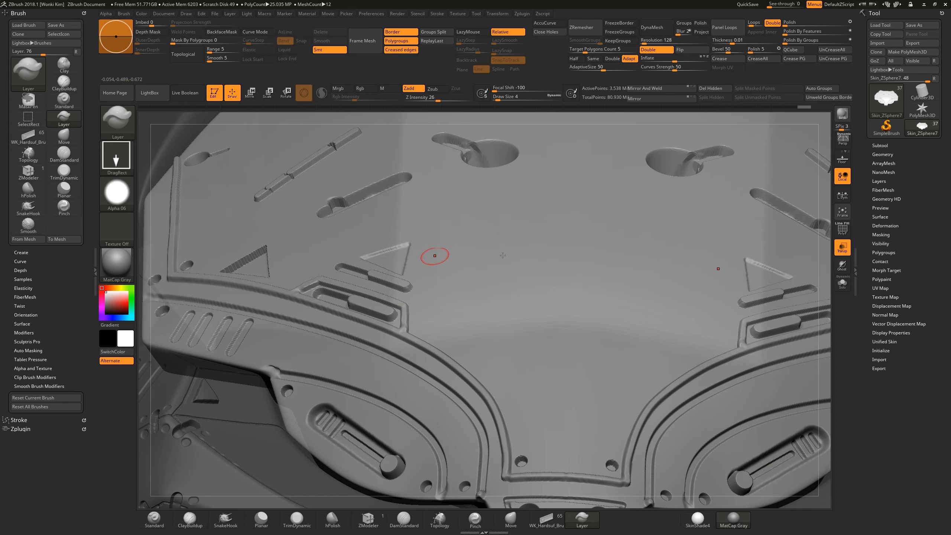
pyautogui.press('ctrl')
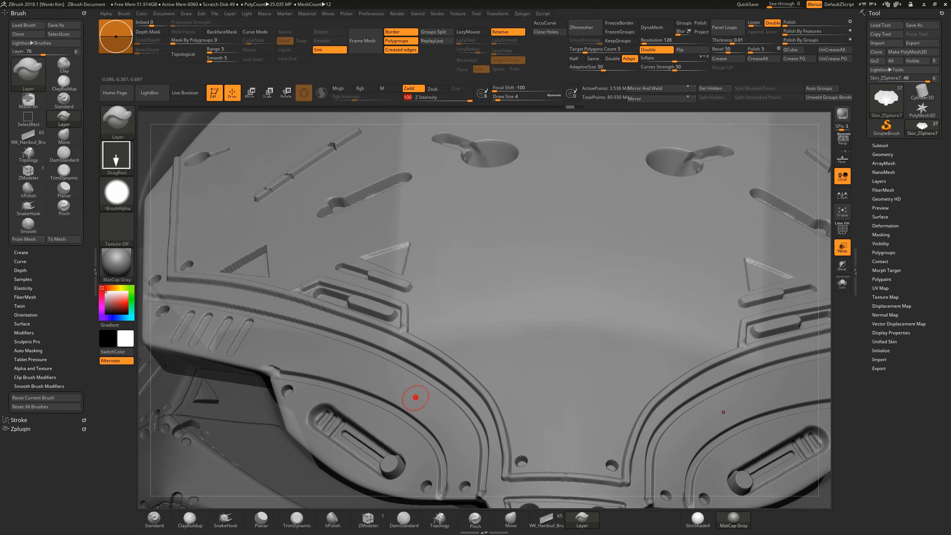
pyautogui.moveTo(428, 405); pyautogui.dragTo(410, 419)
pyautogui.moveTo(352, 441); pyautogui.dragTo(386, 464)
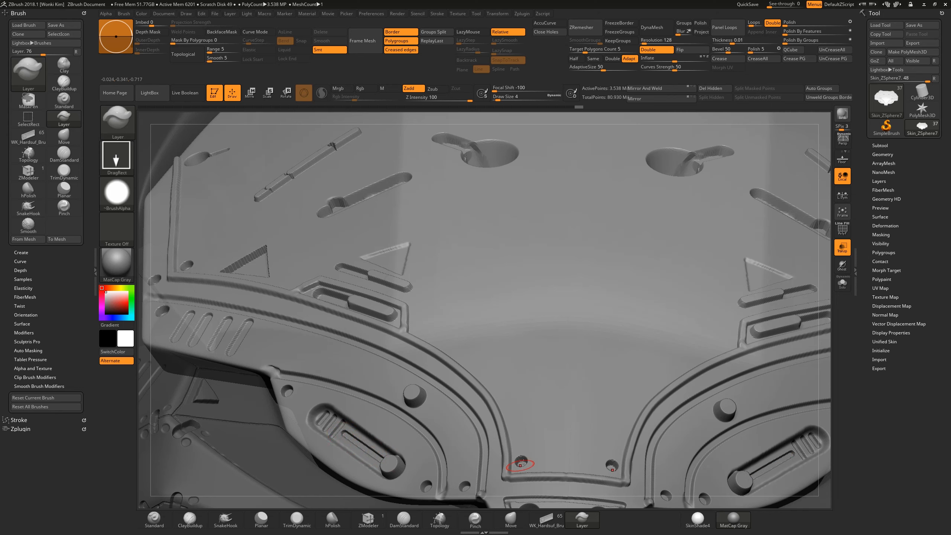
# Step: Set the draw size to 3 and stamp two more round holes above the existing hole at the plate's narrow lower end
pyautogui.press('space')
pyautogui.moveTo(523, 404); pyautogui.dragTo(521, 404)
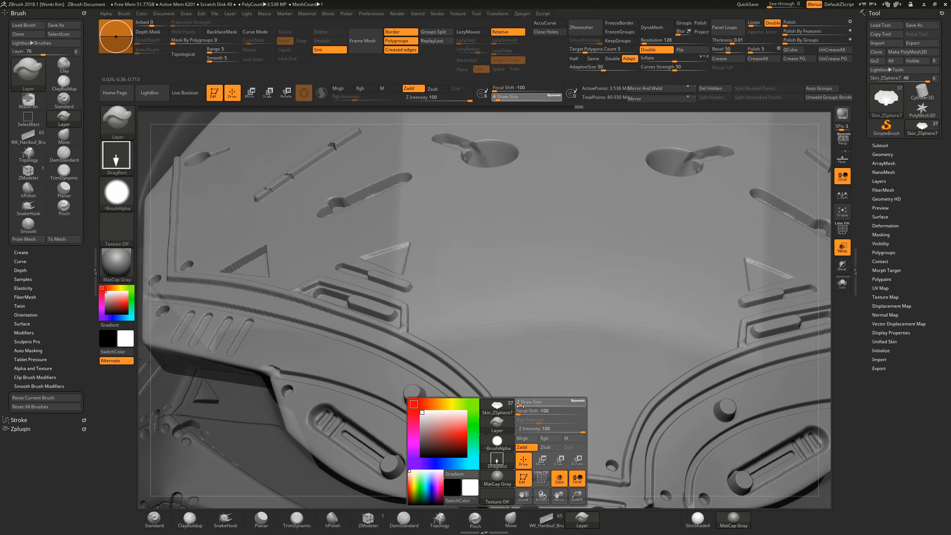
pyautogui.moveTo(520, 438)
pyautogui.mouseDown()
pyautogui.moveTo(528, 443)
pyautogui.moveTo(522, 414)
pyautogui.mouseUp()
pyautogui.press('shift')
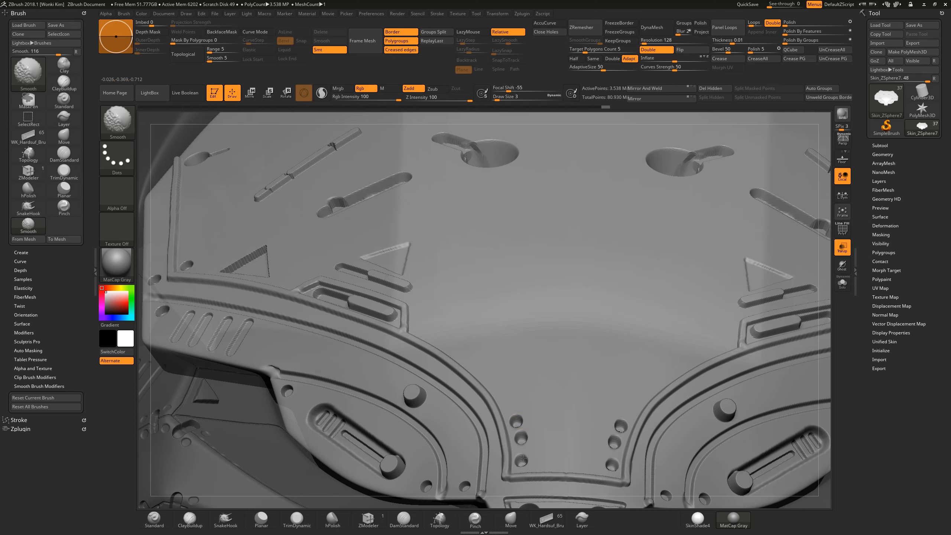
pyautogui.press('f')
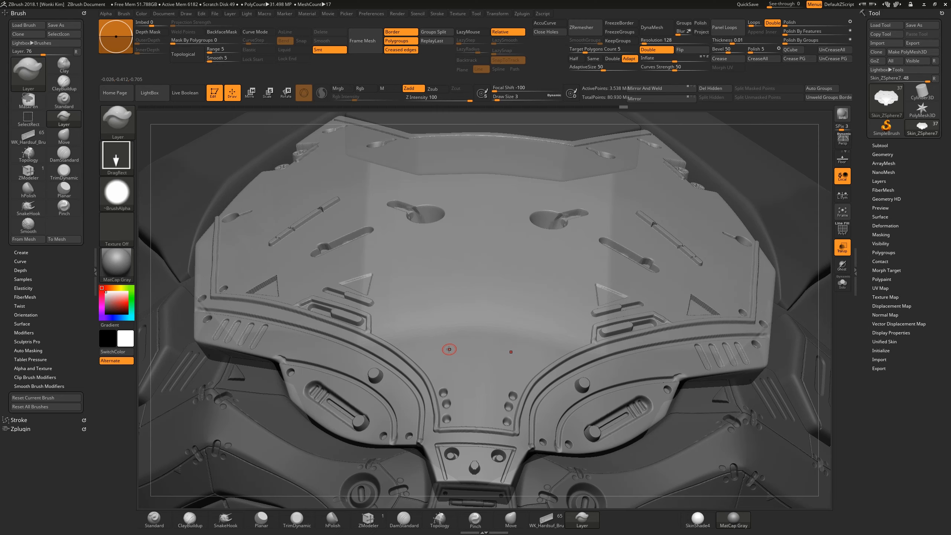
pyautogui.moveTo(244, 414); pyautogui.dragTo(273, 423)
pyautogui.keyDown('alt'); pyautogui.moveTo(202, 358); pyautogui.dragTo(293, 477); pyautogui.keyUp('alt')
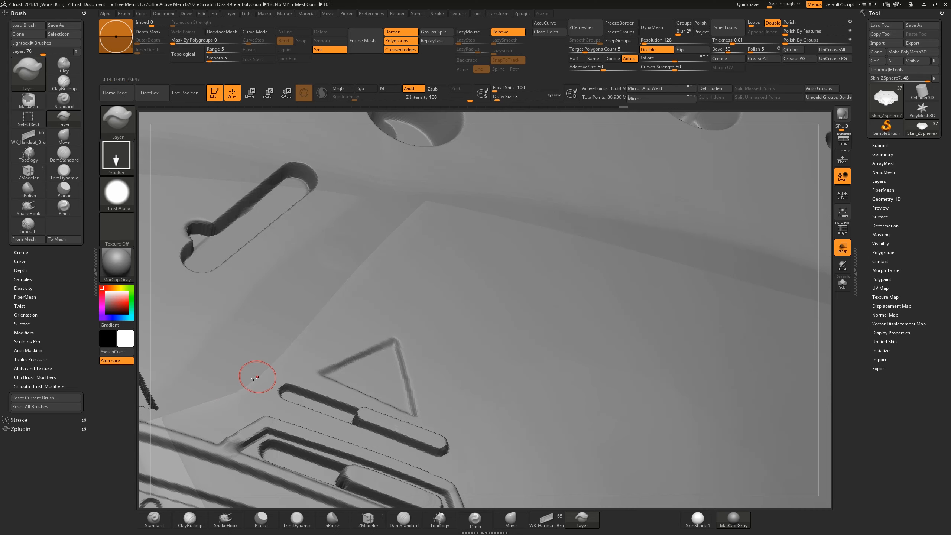
# Step: Set the draw size to 9 and examine the forehead plate's details from several angles
pyautogui.press('f')
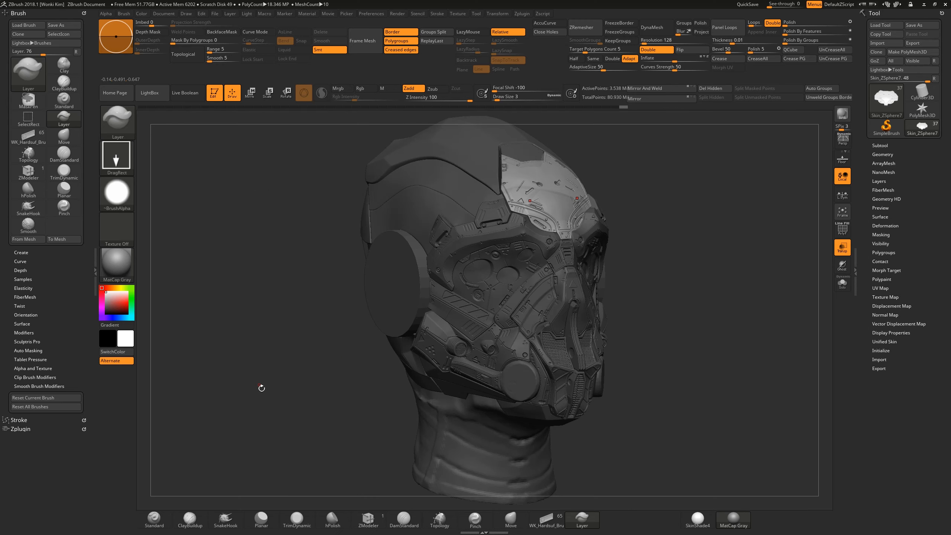
pyautogui.moveTo(609, 206)
pyautogui.keyDown('alt'); pyautogui.mouseDown()
pyautogui.moveTo(403, 257)
pyautogui.moveTo(428, 264)
pyautogui.mouseUp(); pyautogui.keyUp('alt')
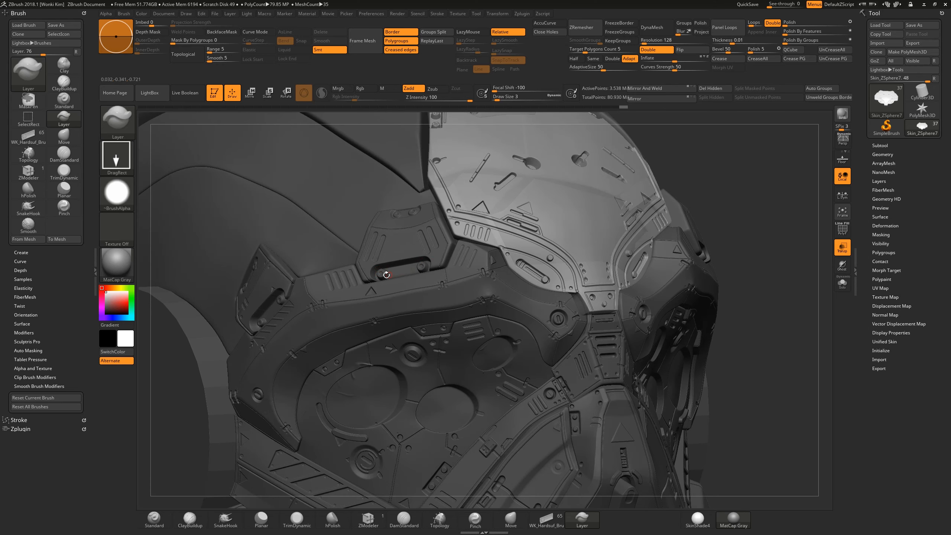
pyautogui.moveTo(680, 160)
pyautogui.mouseDown()
pyautogui.moveTo(429, 274)
pyautogui.moveTo(403, 266)
pyautogui.moveTo(403, 257)
pyautogui.mouseUp()
pyautogui.press('space')
pyautogui.click(407, 277)
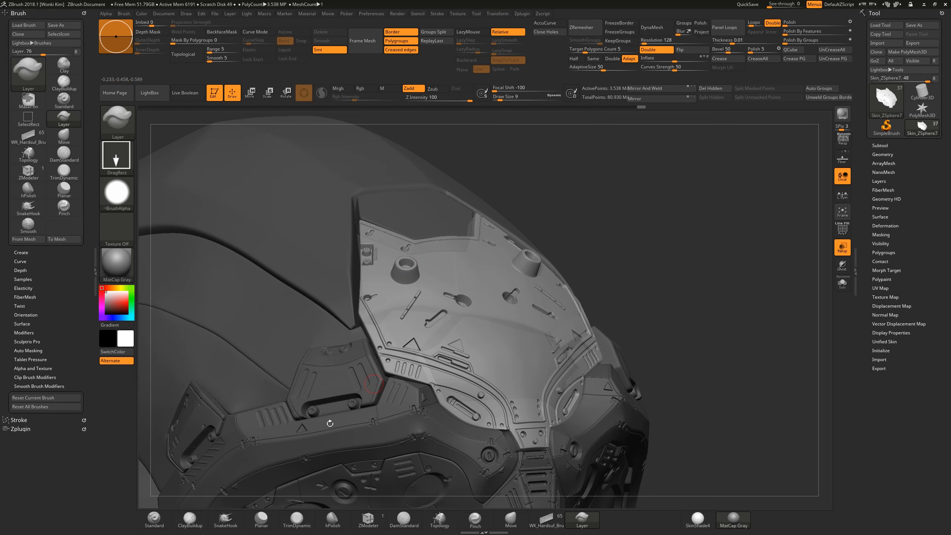
pyautogui.moveTo(621, 265); pyautogui.dragTo(364, 428)
pyautogui.keyDown('alt'); pyautogui.moveTo(631, 481); pyautogui.dragTo(471, 445, button='right'); pyautogui.keyUp('alt')
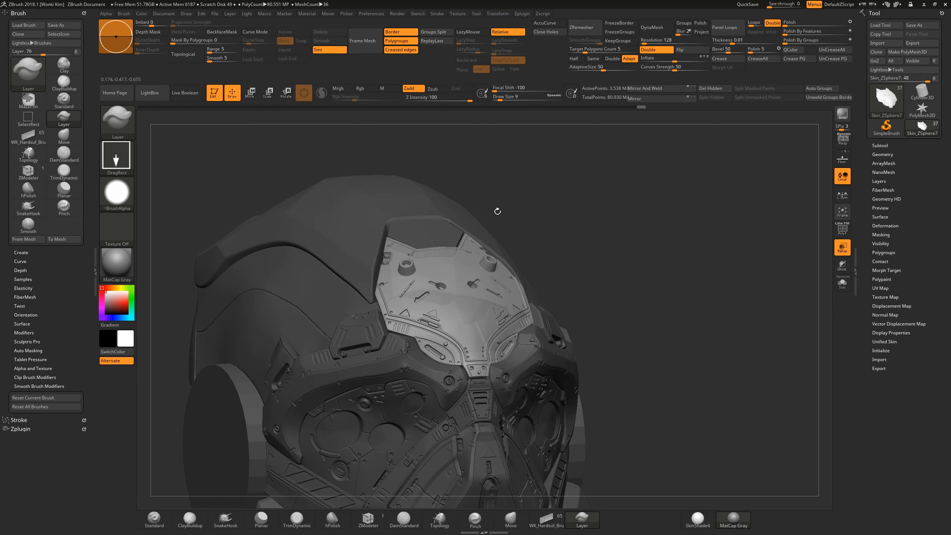
pyautogui.keyDown('alt'); pyautogui.moveTo(529, 202); pyautogui.dragTo(532, 260, button='right'); pyautogui.keyUp('alt')
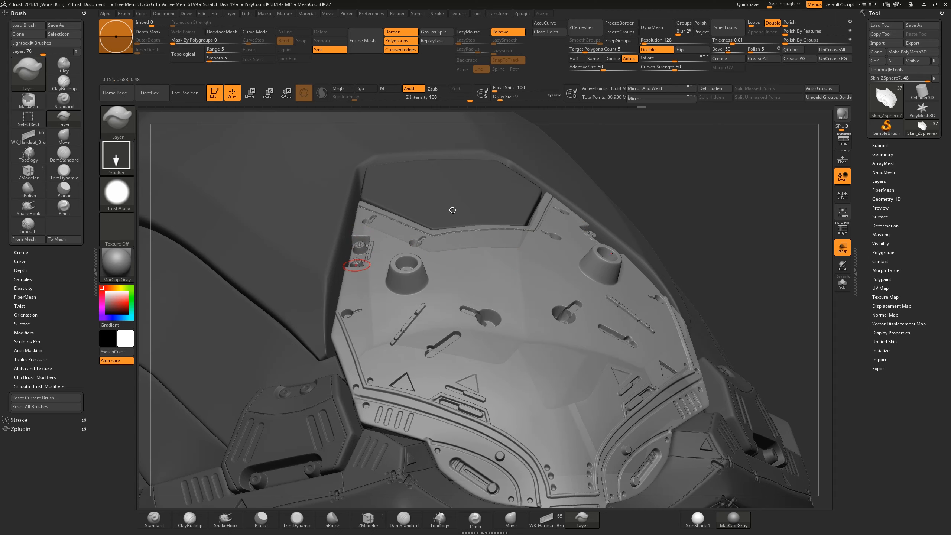
pyautogui.moveTo(654, 194); pyautogui.dragTo(644, 213, button='right')
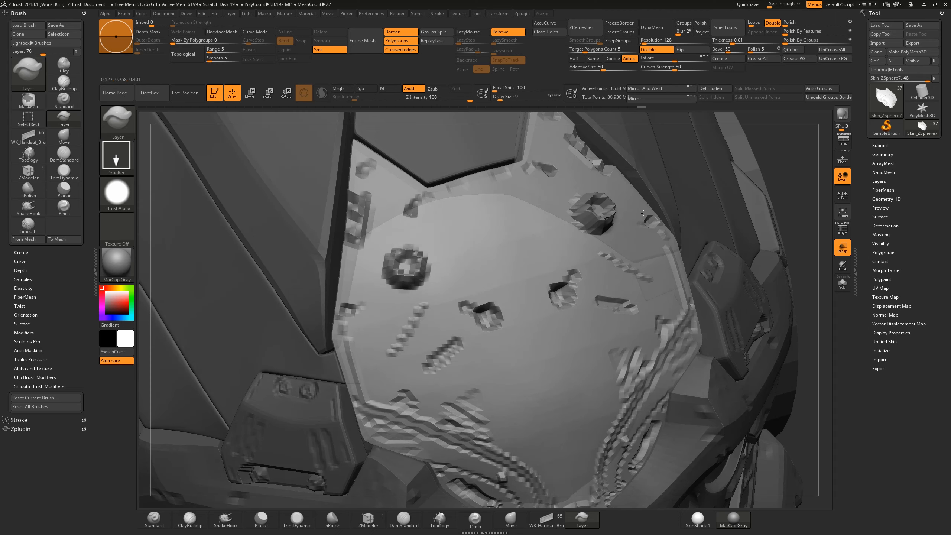
pyautogui.moveTo(649, 155)
pyautogui.mouseDown(button='right')
pyautogui.moveTo(650, 164)
pyautogui.moveTo(645, 153)
pyautogui.mouseUp(button='right')
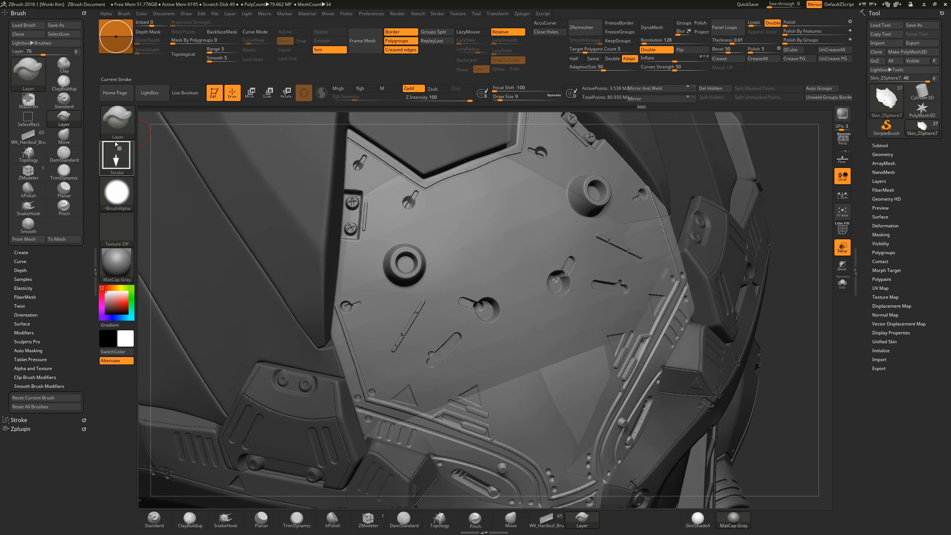
# Step: Switch the masking brush to MaskRect and clear any mask on the forehead plate
pyautogui.keyDown('ctrl'); pyautogui.click(115, 127); pyautogui.keyUp('ctrl')
pyautogui.keyDown('ctrl'); pyautogui.click(119, 130); pyautogui.keyUp('ctrl')
pyautogui.click(377, 164)
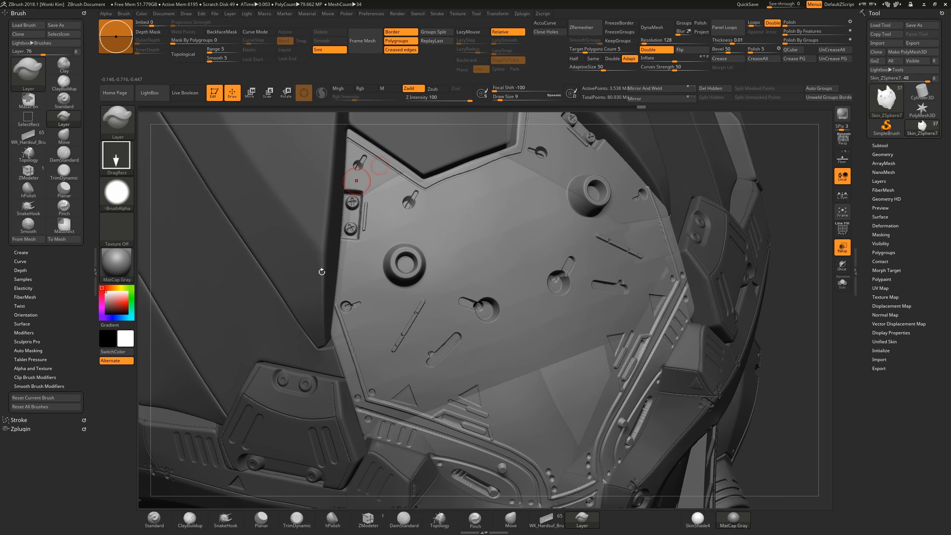
pyautogui.keyDown('ctrl'); pyautogui.moveTo(276, 277); pyautogui.dragTo(263, 282); pyautogui.keyUp('ctrl')
# Step: Lay a transpose line along the plate's side edge, align the view to that edge and return to sculpting mode
pyautogui.moveTo(273, 266)
pyautogui.mouseDown(button='right')
pyautogui.moveTo(274, 277)
pyautogui.moveTo(273, 214)
pyautogui.mouseUp(button='right')
pyautogui.press('w')
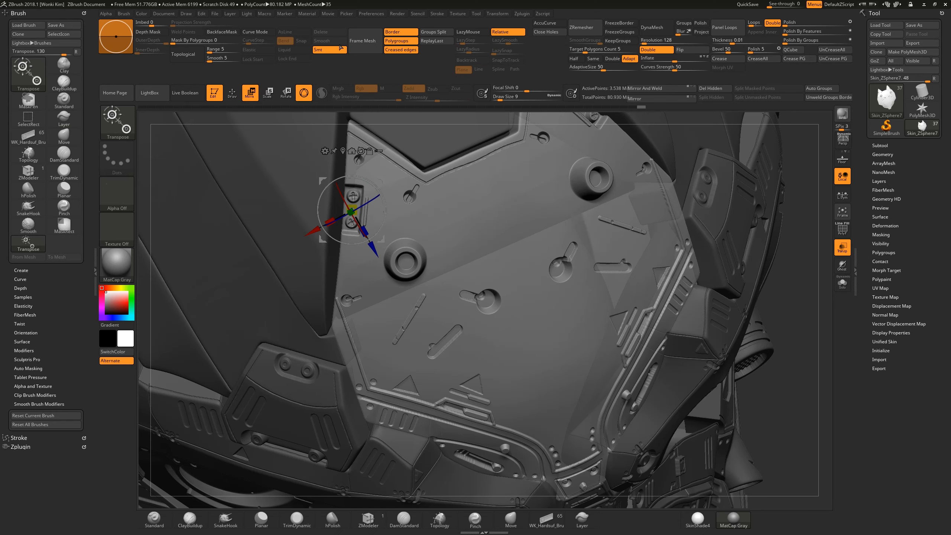
pyautogui.click(306, 95)
pyautogui.moveTo(333, 325); pyautogui.dragTo(348, 147)
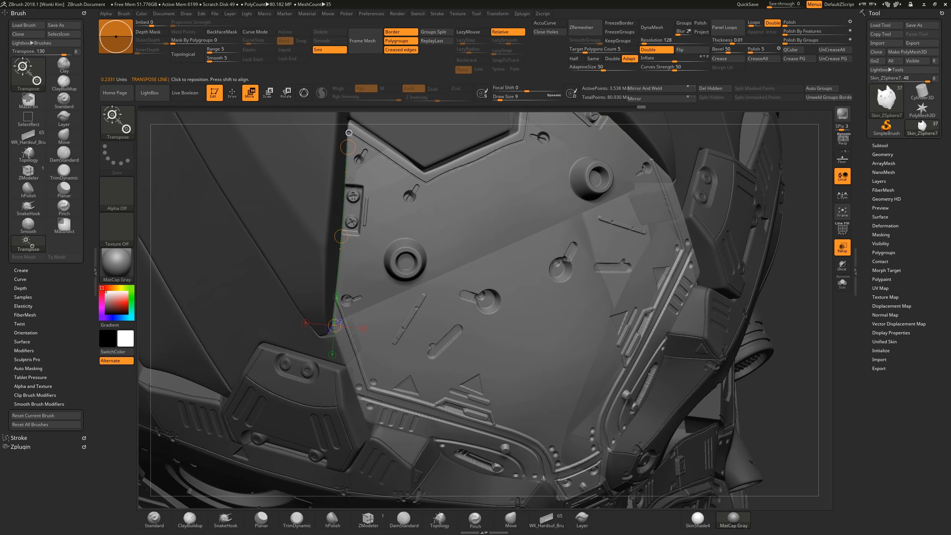
pyautogui.click(349, 133)
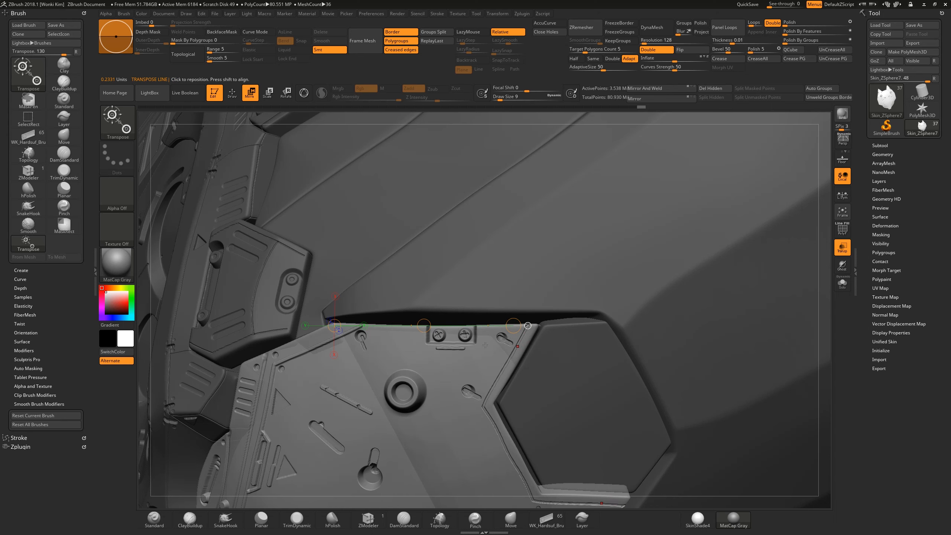
pyautogui.press('q')
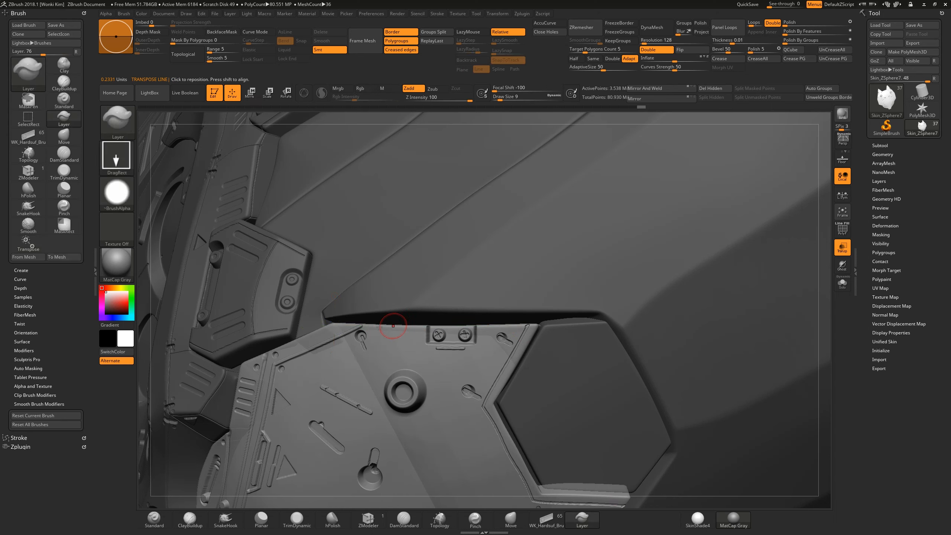
# Step: Mask a small rectangle between the round raised peg and the plate's side edge, and invert the mask
pyautogui.moveTo(368, 315)
pyautogui.keyDown('ctrl'); pyautogui.mouseDown()
pyautogui.moveTo(403, 331)
pyautogui.moveTo(418, 353)
pyautogui.moveTo(375, 404)
pyautogui.moveTo(377, 383)
pyautogui.moveTo(358, 375)
pyautogui.moveTo(426, 360)
pyautogui.mouseUp(); pyautogui.keyUp('ctrl')
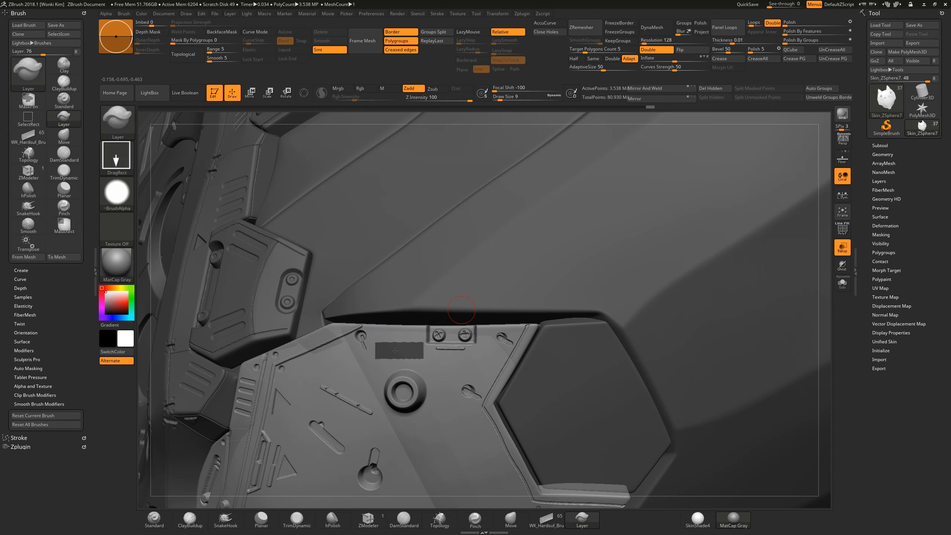
pyautogui.press('ctrl')
pyautogui.keyDown('ctrl'); pyautogui.click(402, 351); pyautogui.keyUp('ctrl')
pyautogui.keyDown('ctrl'); pyautogui.click(415, 337); pyautogui.keyUp('ctrl')
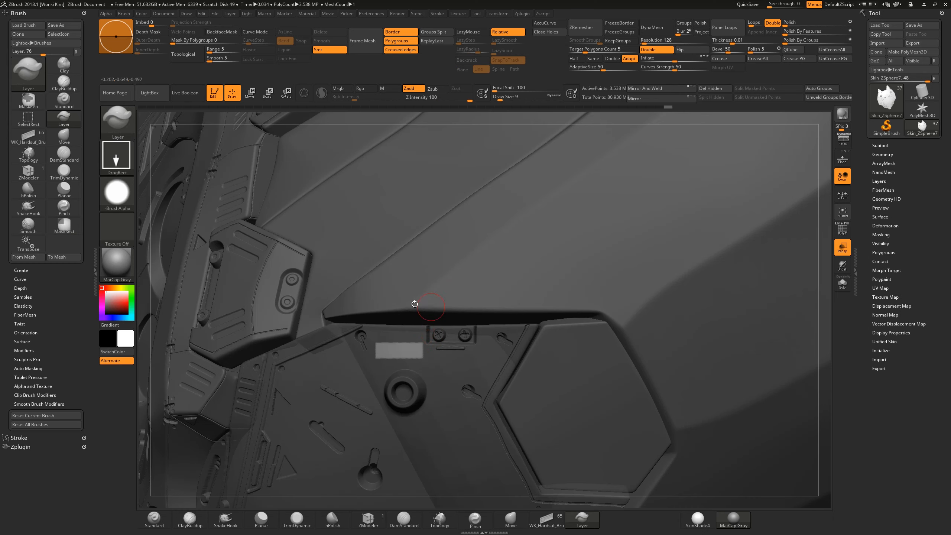
# Step: Position the transform gizmo on the unmasked rectangle and push it inward to form a shallow rectangular recess
pyautogui.moveTo(424, 294); pyautogui.dragTo(395, 339, button='right')
pyautogui.press('w')
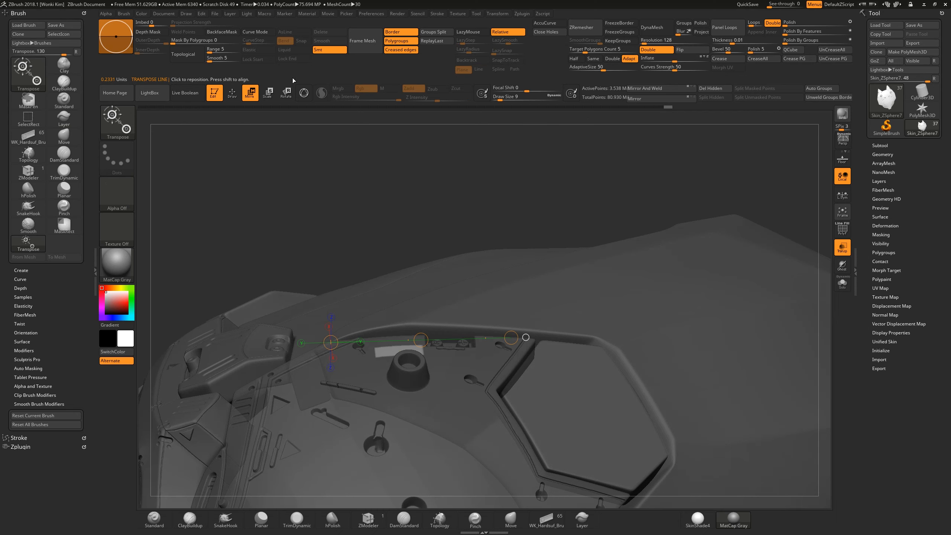
pyautogui.click(304, 93)
pyautogui.keyDown('alt'); pyautogui.click(389, 352); pyautogui.keyUp('alt')
pyautogui.moveTo(419, 337); pyautogui.dragTo(465, 295, button='right')
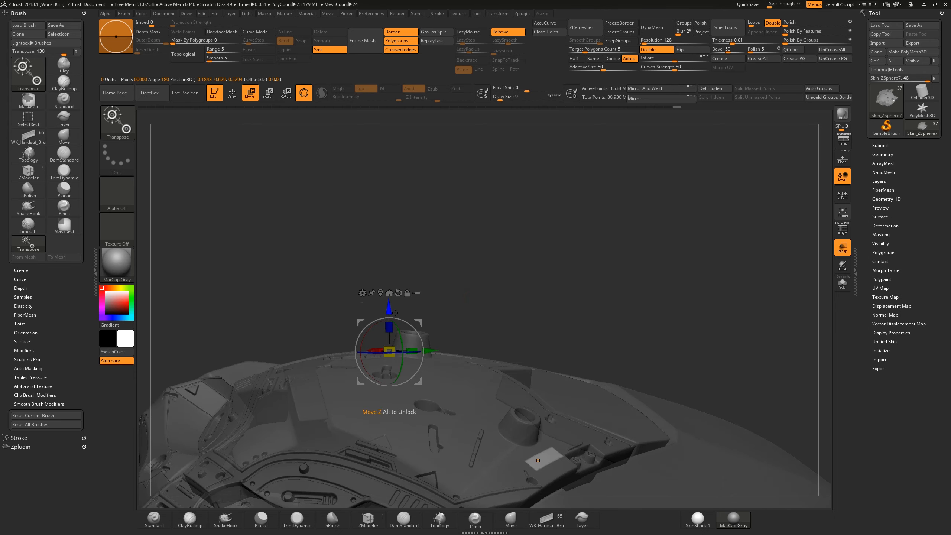
pyautogui.moveTo(453, 284); pyautogui.dragTo(464, 308)
pyautogui.moveTo(389, 308); pyautogui.dragTo(390, 317)
pyautogui.moveTo(445, 247); pyautogui.dragTo(449, 293)
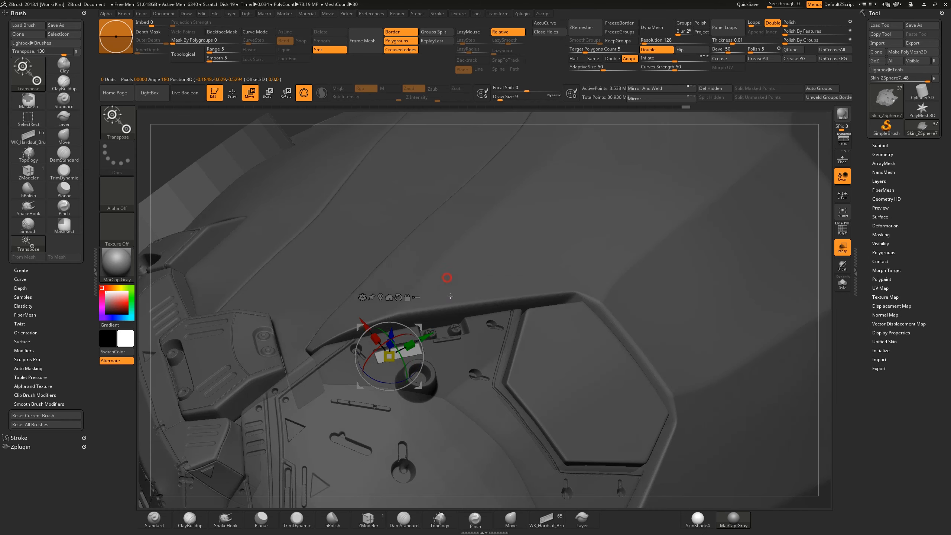
pyautogui.keyDown('ctrl'); pyautogui.moveTo(449, 294); pyautogui.dragTo(443, 340, button='right'); pyautogui.keyUp('ctrl')
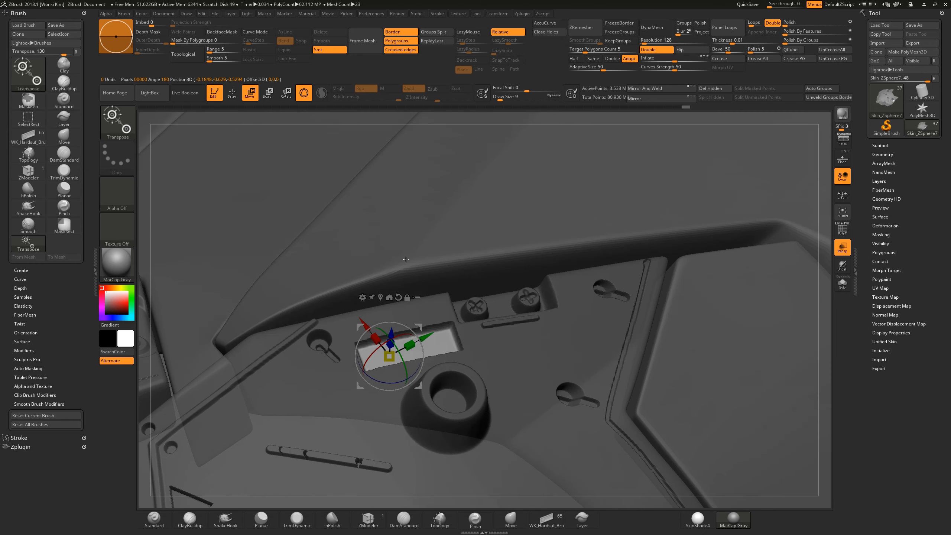
# Step: Clear the mask and smooth the edges of the rectangular recess
pyautogui.press('q')
pyautogui.keyDown('shift'); pyautogui.moveTo(361, 342); pyautogui.dragTo(376, 336); pyautogui.keyUp('shift')
pyautogui.keyDown('shift'); pyautogui.moveTo(426, 326); pyautogui.dragTo(442, 324); pyautogui.keyUp('shift')
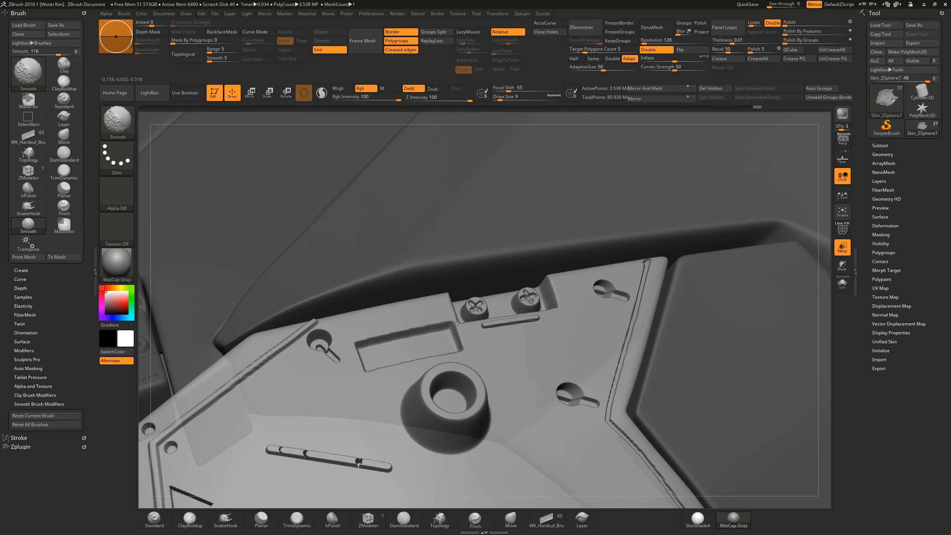
pyautogui.keyDown('ctrl'); pyautogui.moveTo(410, 233); pyautogui.dragTo(406, 344, button='right'); pyautogui.keyUp('ctrl')
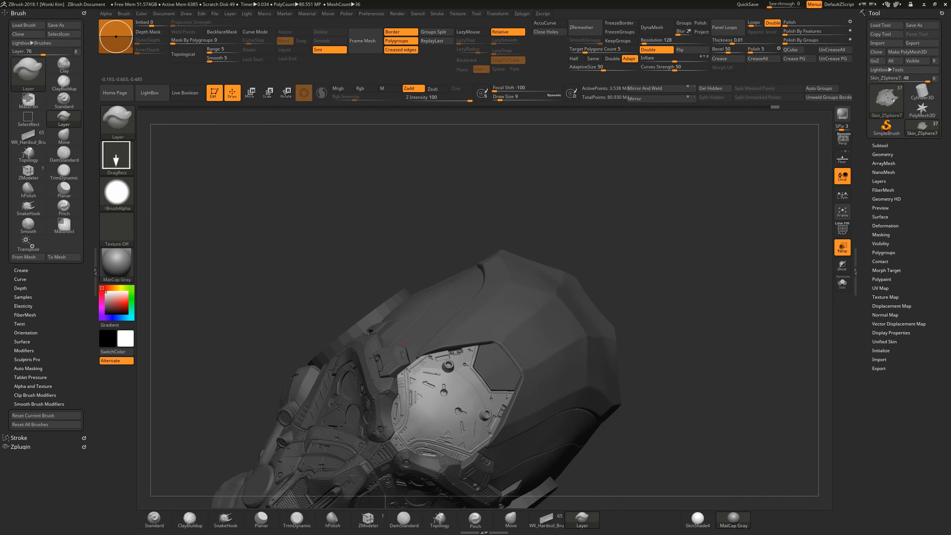
pyautogui.moveTo(637, 307); pyautogui.dragTo(715, 367, button='right')
pyautogui.keyDown('alt'); pyautogui.moveTo(690, 262); pyautogui.dragTo(624, 48, button='right'); pyautogui.keyUp('alt')
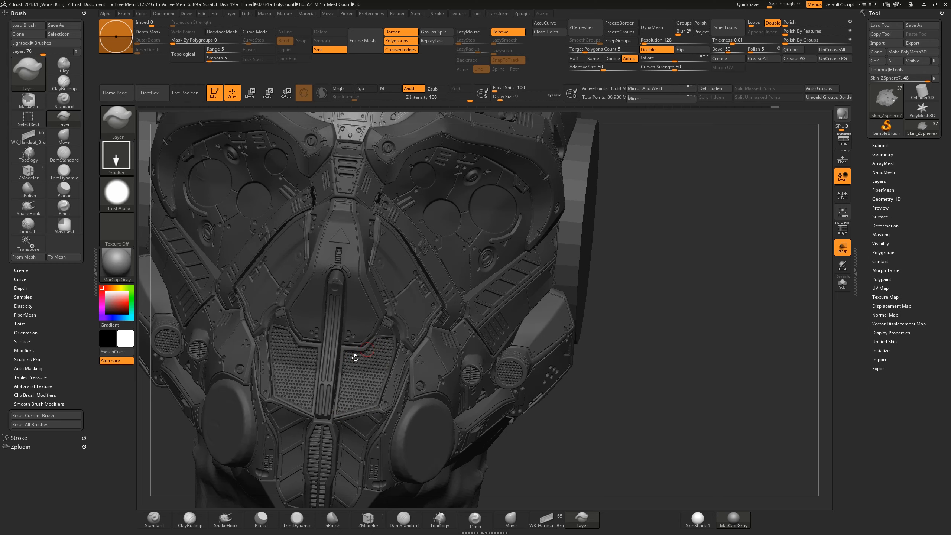
pyautogui.moveTo(613, 416); pyautogui.dragTo(559, 456, button='right')
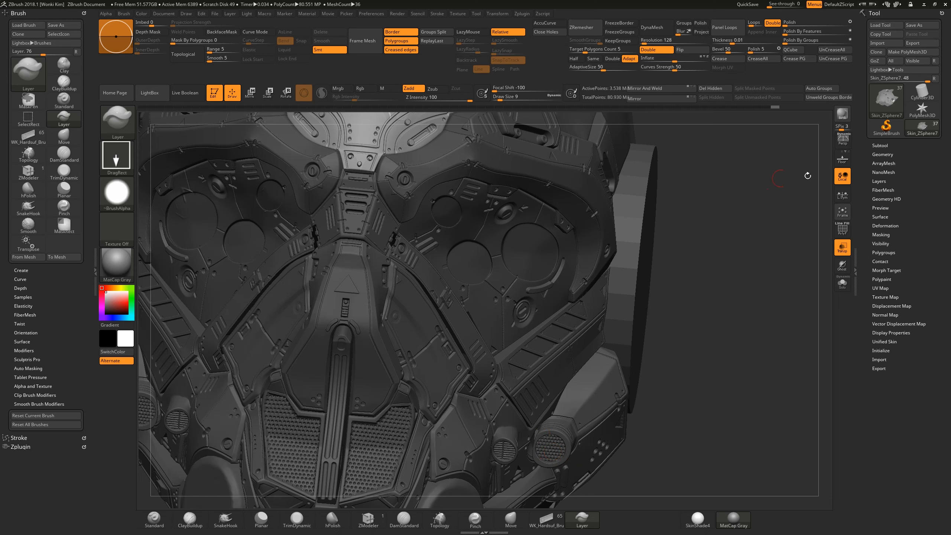
# Step: Switch the active tool to a Sphere3D primitive, frame it and convert it to a PolyMesh3D
pyautogui.click(887, 99)
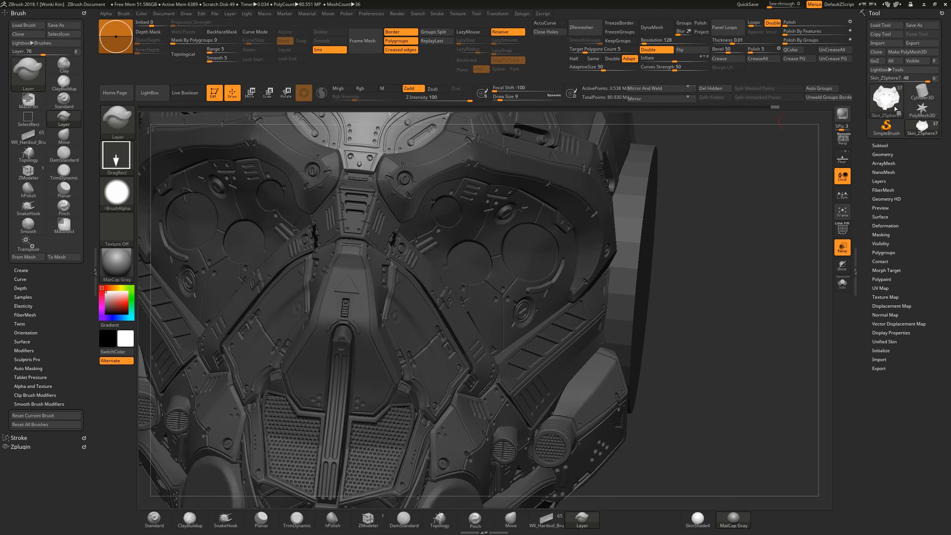
pyautogui.click(886, 99)
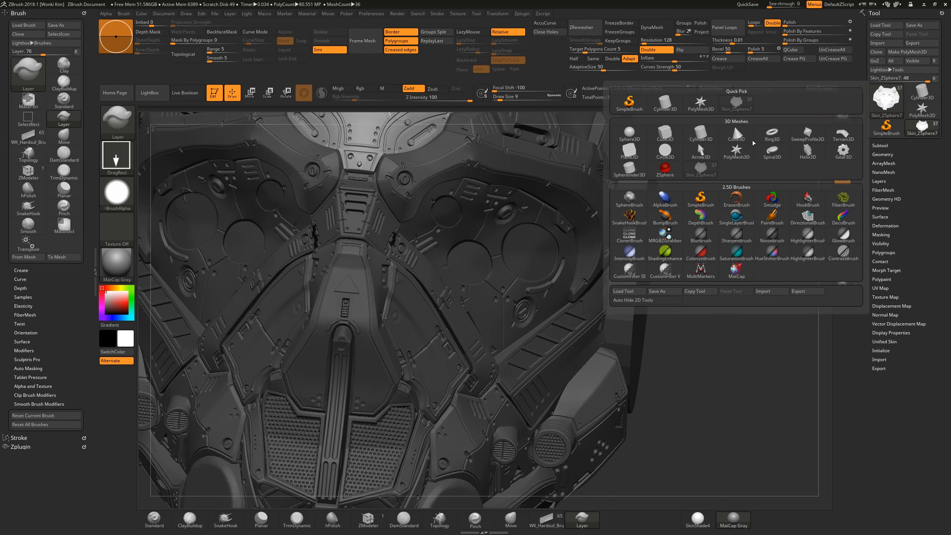
pyautogui.click(636, 134)
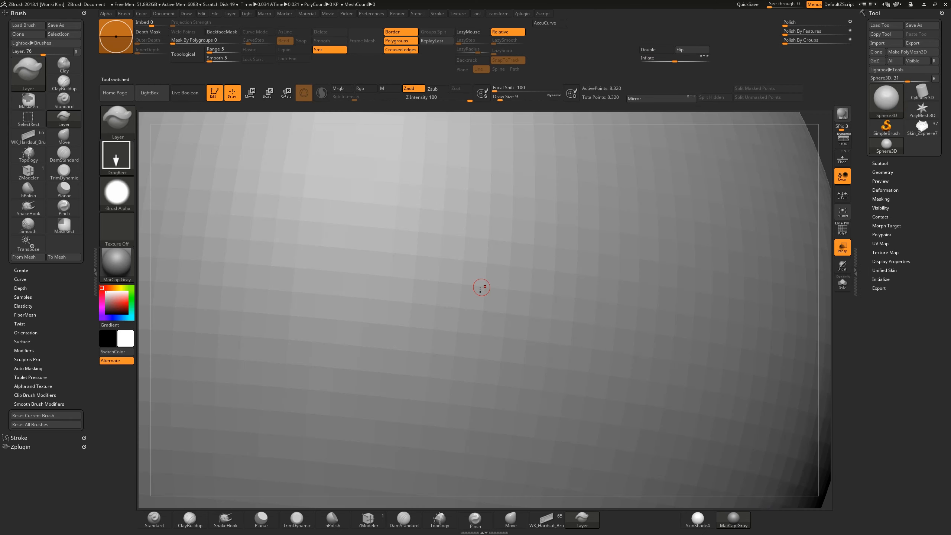
pyautogui.press('f')
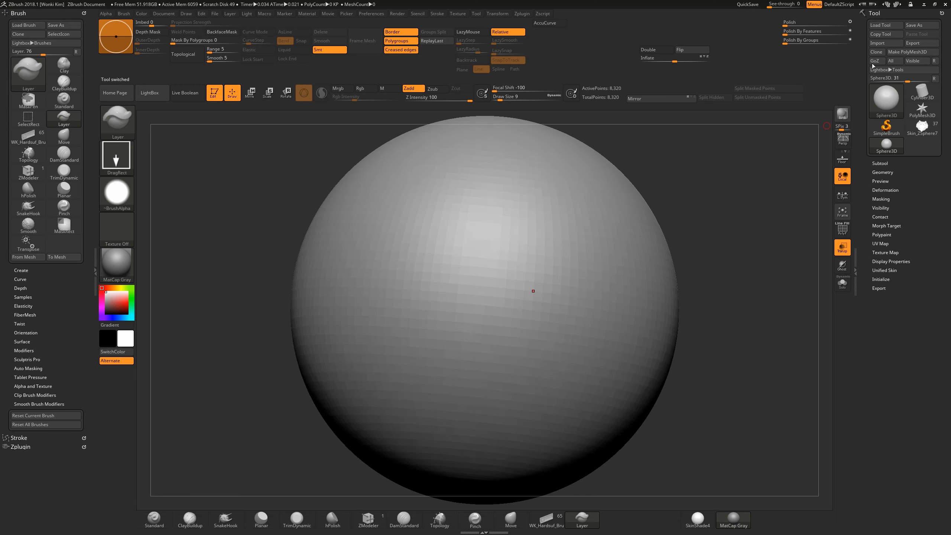
pyautogui.click(907, 52)
# Step: Try isolating parts of the sphere with a rectangular selection, and restore the whole sphere
pyautogui.keyDown('alt'); pyautogui.moveTo(690, 219); pyautogui.dragTo(651, 215); pyautogui.keyUp('alt')
pyautogui.keyDown('ctrl'); pyautogui.keyDown('shift'); pyautogui.moveTo(273, 338); pyautogui.dragTo(417, 187); pyautogui.keyUp('shift'); pyautogui.keyUp('ctrl')
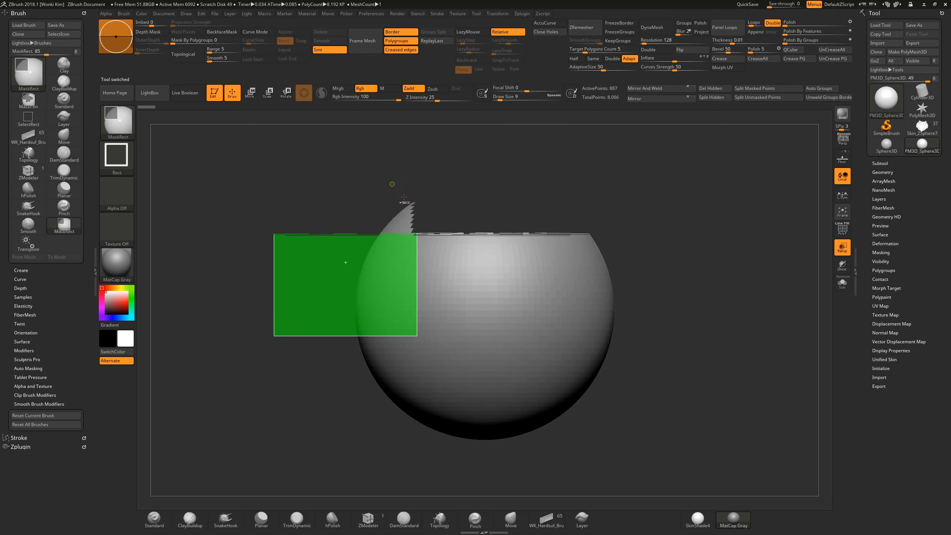
pyautogui.keyDown('ctrl'); pyautogui.keyDown('shift'); pyautogui.click(391, 185); pyautogui.keyUp('shift'); pyautogui.keyUp('ctrl')
pyautogui.keyDown('alt'); pyautogui.moveTo(637, 251); pyautogui.dragTo(600, 242); pyautogui.keyUp('alt')
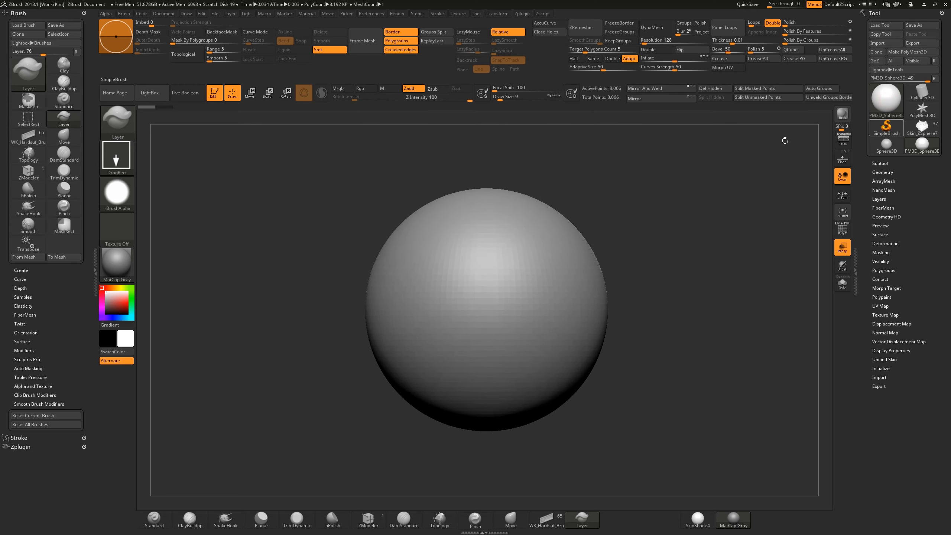
# Step: Switch to a Cube3D primitive, convert it to a PolyMesh3D with its polyframe shown, and DynaMesh it at resolution 128
pyautogui.click(886, 98)
pyautogui.click(661, 123)
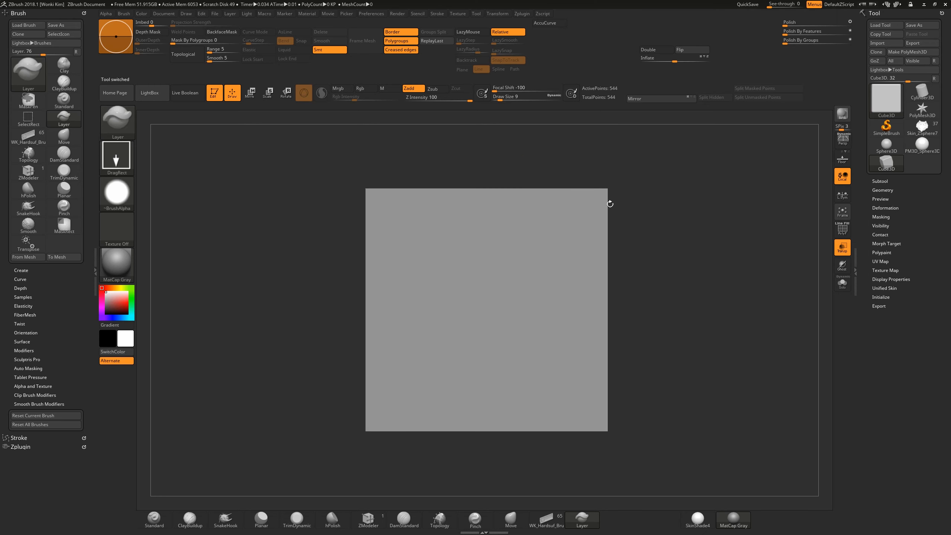
pyautogui.click(906, 51)
pyautogui.hotkey('shift', 'f')
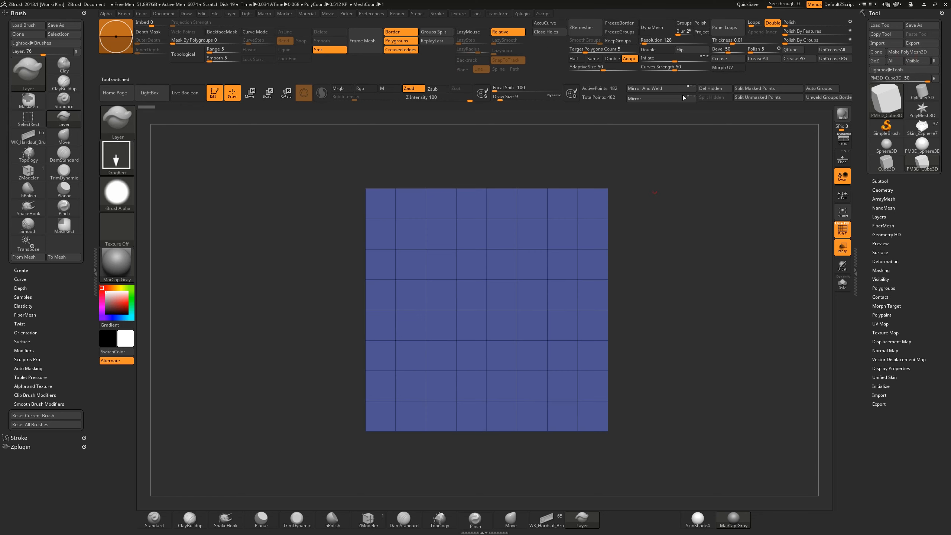
pyautogui.click(653, 28)
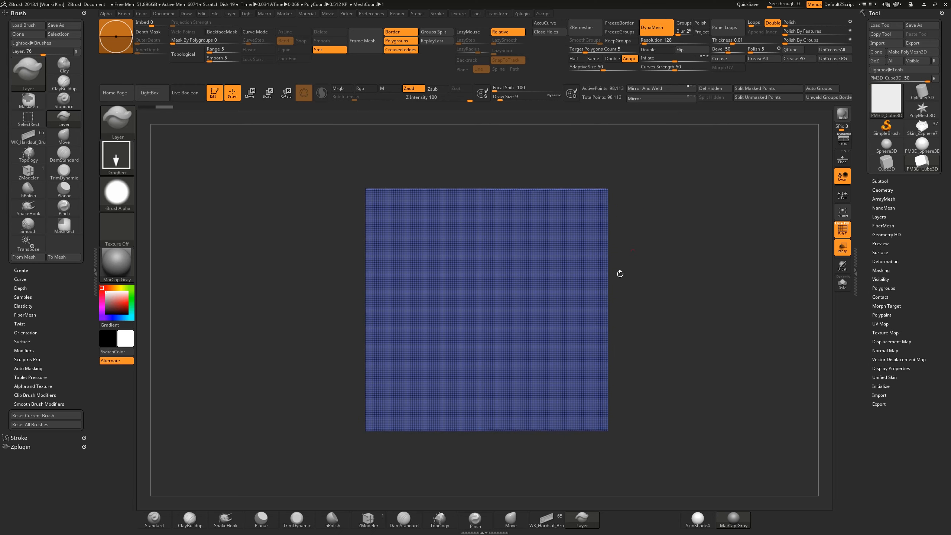
# Step: Scale the cube's width down to a thin upright bar, remesh it and set the DynaMesh resolution to 512
pyautogui.press('w')
pyautogui.moveTo(462, 311); pyautogui.dragTo(603, 318)
pyautogui.keyDown('ctrl'); pyautogui.moveTo(583, 287); pyautogui.dragTo(557, 271); pyautogui.keyUp('ctrl')
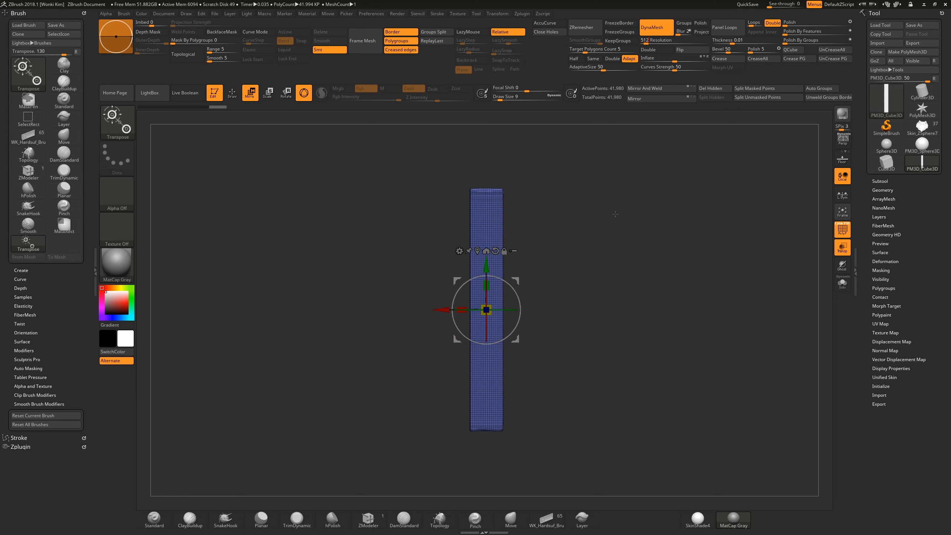
# Step: Refine the bar to a much denser mesh, hide the polyframe and switch the Layer brush's alpha to Alpha 58
pyautogui.press('q')
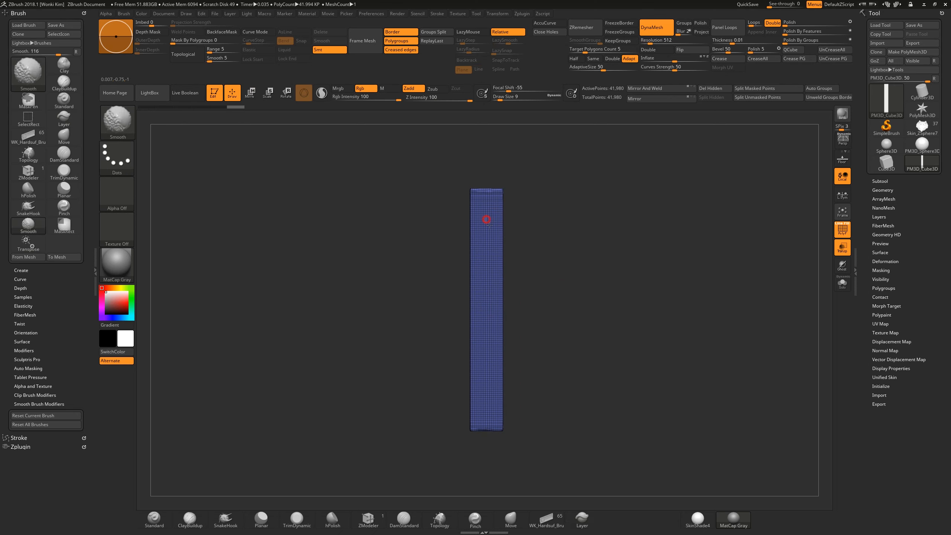
pyautogui.hotkey('ctrl', 'd')
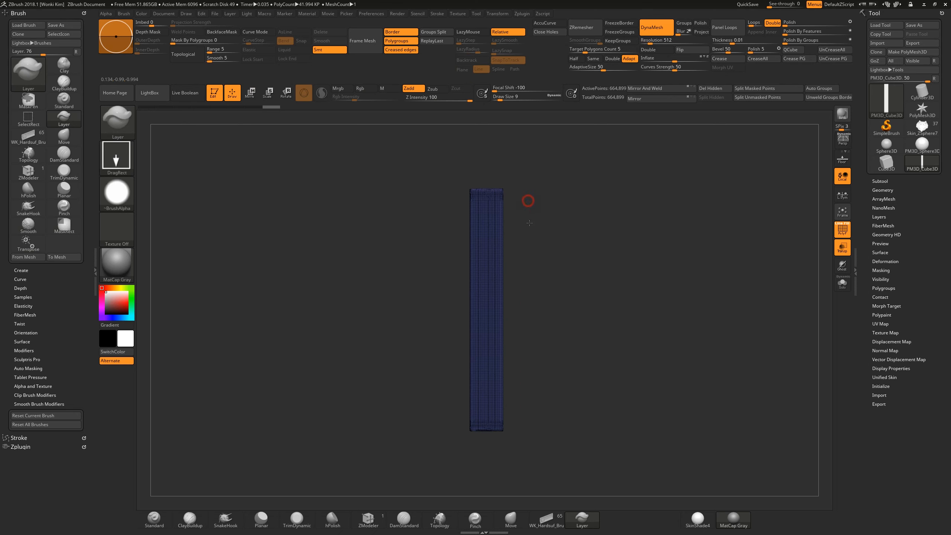
pyautogui.hotkey('shift', 'f')
pyautogui.click(125, 191)
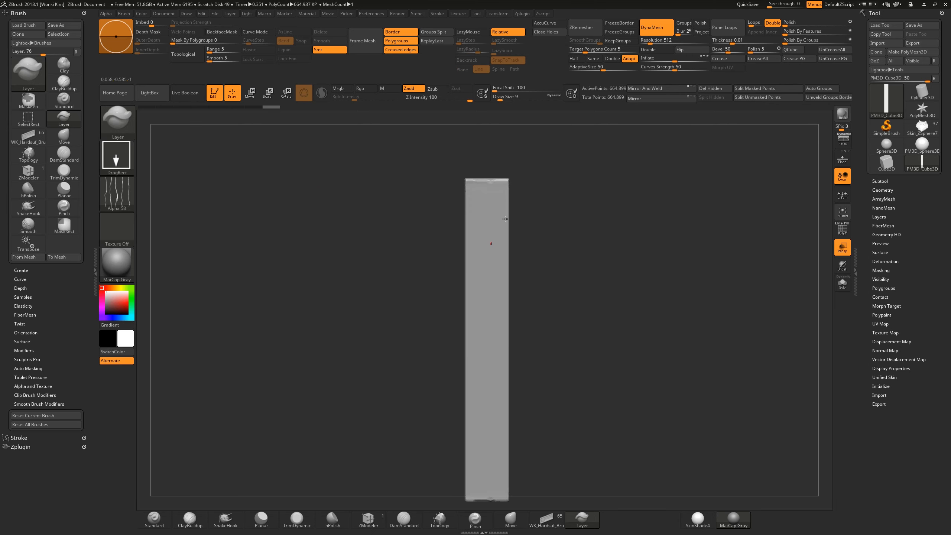
# Step: Undo the Alpha 58 test stroke on the bar and switch to the ClayBuildup brush with a draw size of 132
pyautogui.moveTo(493, 210); pyautogui.dragTo(493, 226)
pyautogui.hotkey('ctrl', 'z')
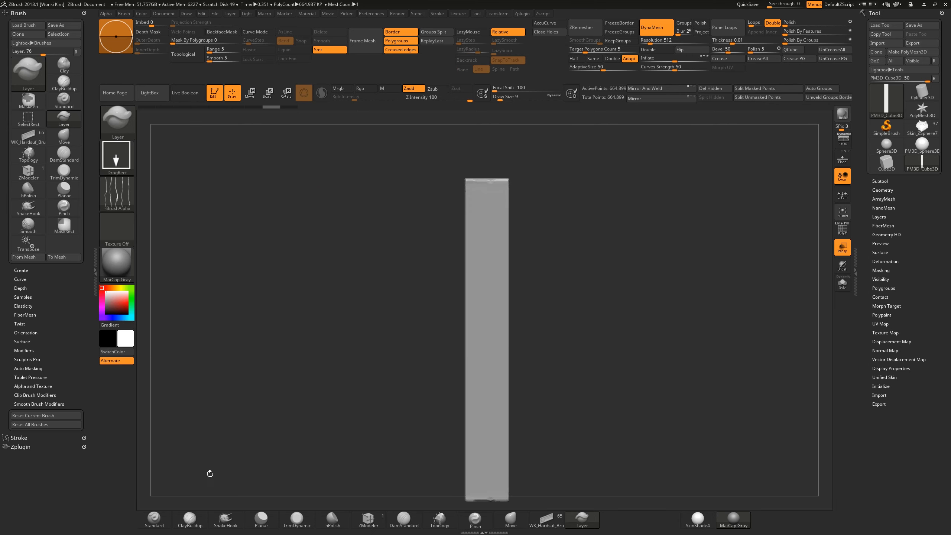
pyautogui.click(190, 520)
pyautogui.press('space')
pyautogui.moveTo(486, 240); pyautogui.dragTo(495, 240)
pyautogui.press('space')
pyautogui.click(488, 218)
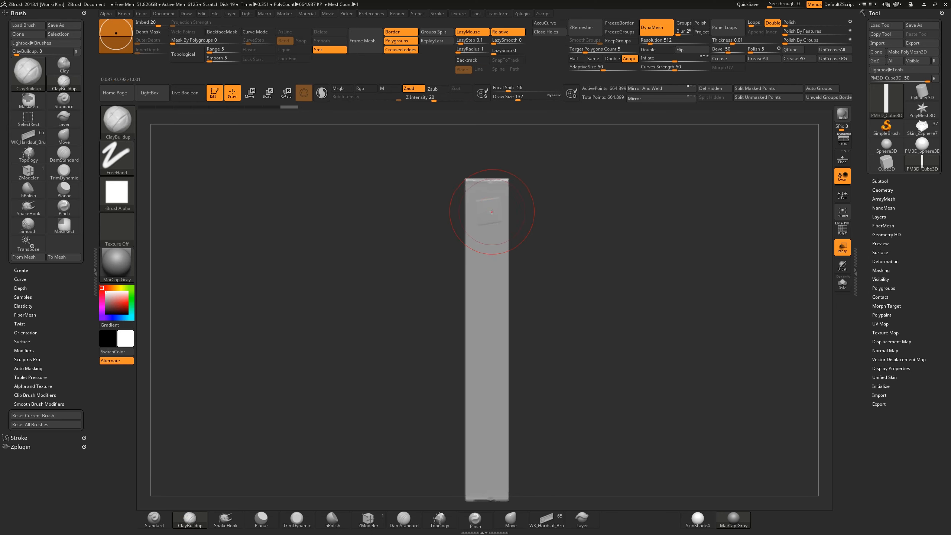
# Step: Set the ClayBuildup alpha to Alpha 22 and brush rough texture over the upper half of the bar
pyautogui.click(129, 194)
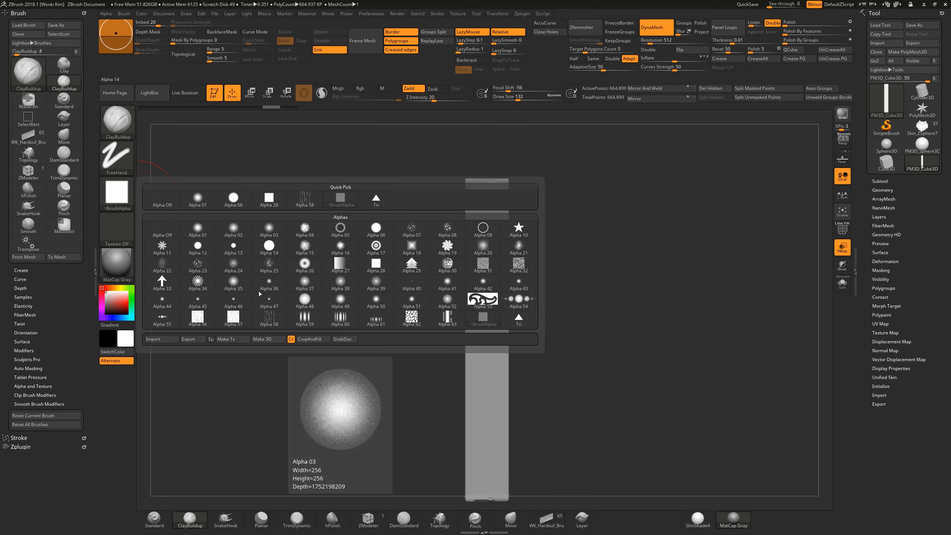
pyautogui.click(197, 265)
pyautogui.click(130, 194)
pyautogui.click(463, 256)
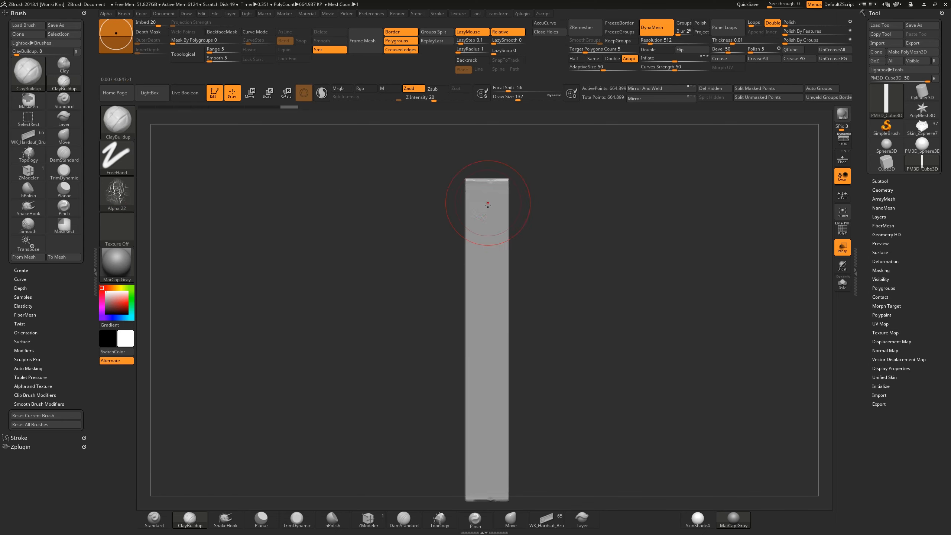
pyautogui.moveTo(478, 192)
pyautogui.mouseDown()
pyautogui.moveTo(496, 189)
pyautogui.moveTo(482, 282)
pyautogui.mouseUp()
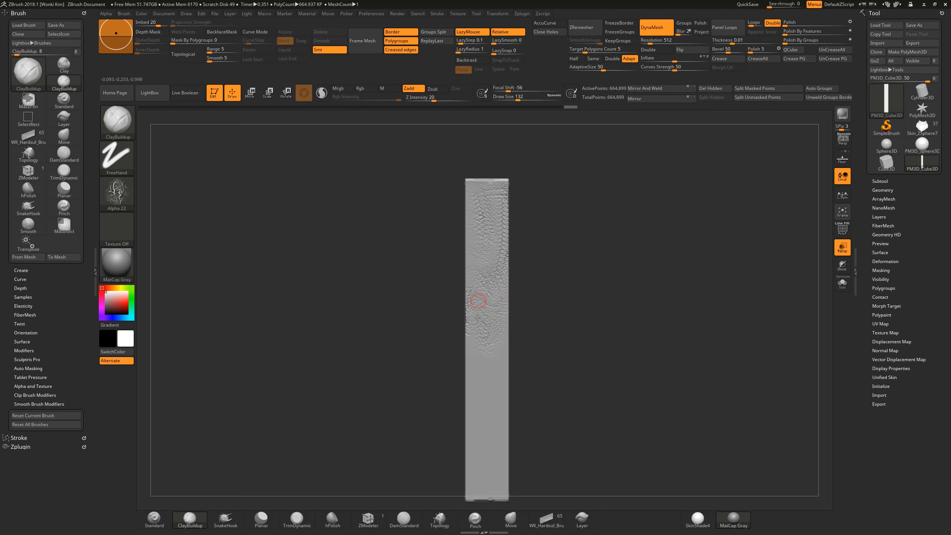
# Step: Switch the brush alpha to Alpha 58 and brush wood grain along the full length of the bar
pyautogui.click(130, 196)
pyautogui.click(376, 198)
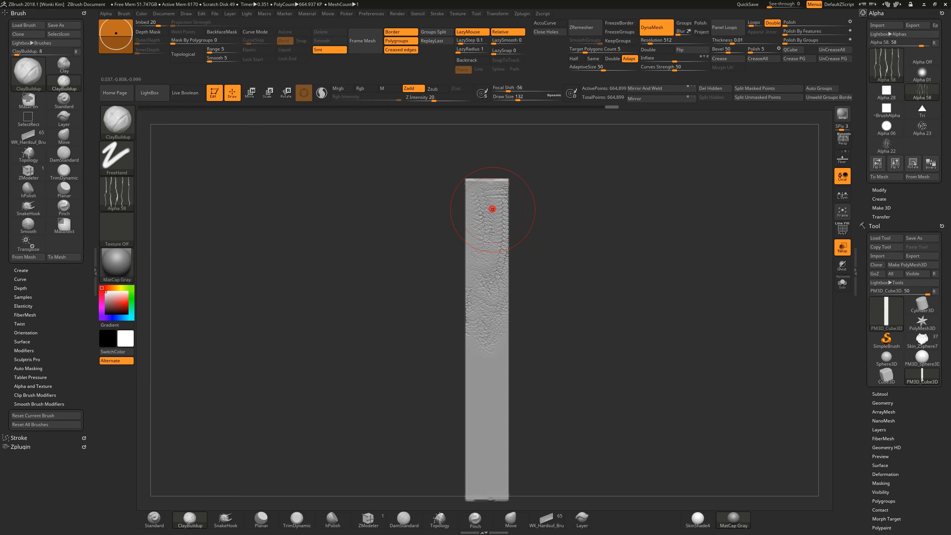
pyautogui.moveTo(487, 190); pyautogui.dragTo(483, 434)
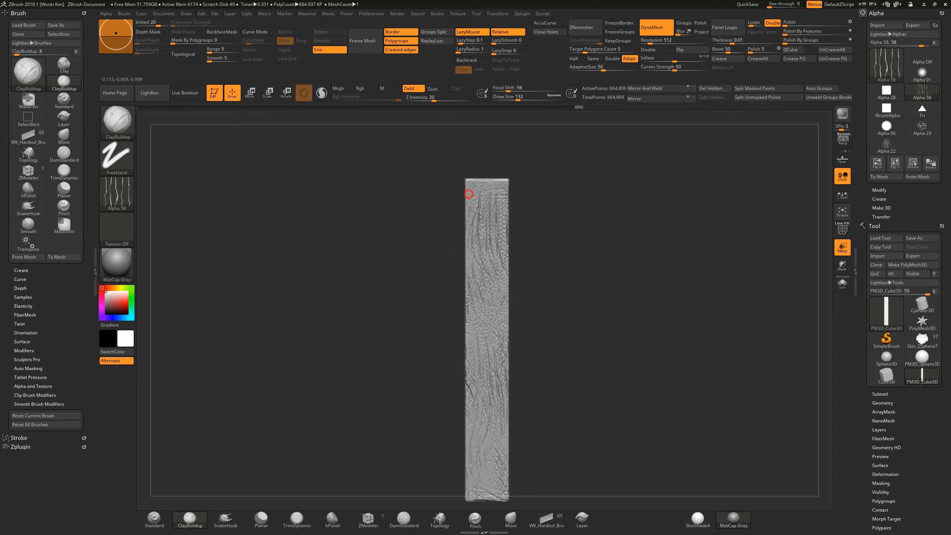
# Step: Push and pull the bar's long edges with the Move brush to give it a slightly irregular plank outline
pyautogui.moveTo(482, 158)
pyautogui.keyDown('ctrl'); pyautogui.keyDown('shift'); pyautogui.mouseDown()
pyautogui.moveTo(527, 192)
pyautogui.moveTo(543, 183)
pyautogui.mouseUp(); pyautogui.keyUp('shift'); pyautogui.keyUp('ctrl')
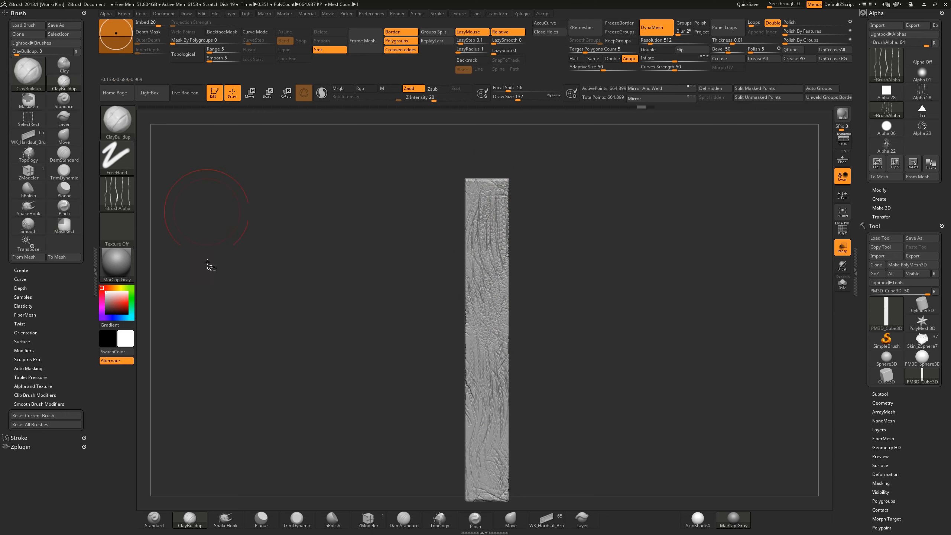
pyautogui.hotkey('ctrl', 'shift')
pyautogui.press('b')
pyautogui.press('m')
pyautogui.press('v')
pyautogui.moveTo(504, 211); pyautogui.dragTo(479, 219)
pyautogui.moveTo(468, 285); pyautogui.dragTo(507, 310)
pyautogui.moveTo(510, 368); pyautogui.dragTo(504, 370)
pyautogui.moveTo(465, 384); pyautogui.dragTo(472, 386)
pyautogui.moveTo(470, 446); pyautogui.dragTo(476, 448)
pyautogui.moveTo(525, 486); pyautogui.dragTo(510, 473)
pyautogui.keyDown('shift'); pyautogui.moveTo(600, 400); pyautogui.dragTo(568, 413); pyautogui.keyUp('shift')
pyautogui.moveTo(510, 456); pyautogui.dragTo(506, 420)
pyautogui.moveTo(496, 387)
pyautogui.mouseDown()
pyautogui.moveTo(488, 391)
pyautogui.moveTo(505, 412)
pyautogui.mouseUp()
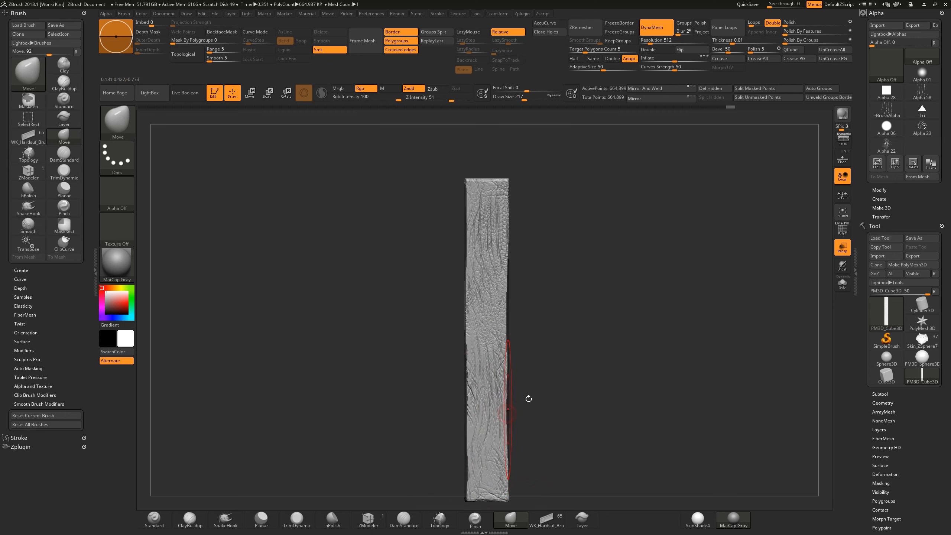
pyautogui.moveTo(568, 305); pyautogui.dragTo(557, 281)
pyautogui.moveTo(553, 240)
pyautogui.keyDown('alt'); pyautogui.mouseDown()
pyautogui.moveTo(562, 251)
pyautogui.moveTo(551, 223)
pyautogui.mouseUp(); pyautogui.keyUp('alt')
pyautogui.click(163, 13)
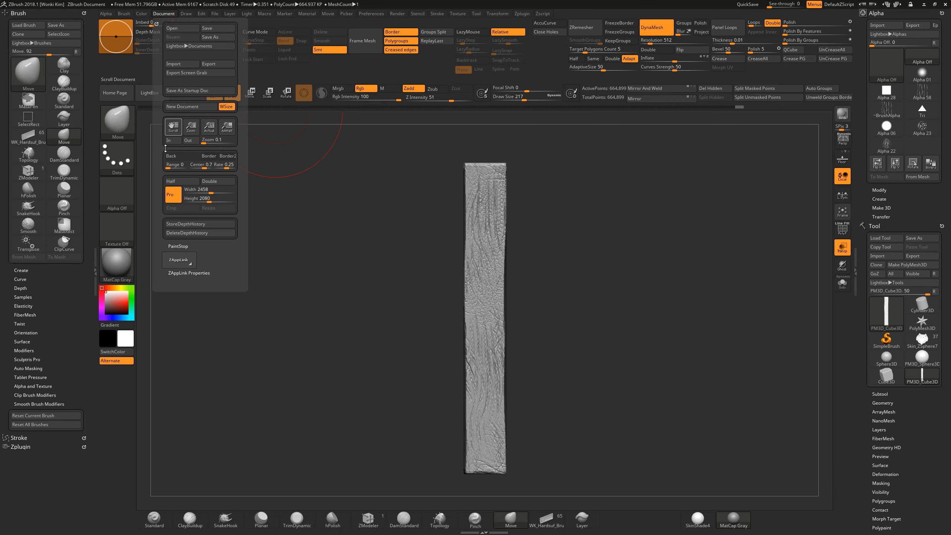
pyautogui.click(189, 190)
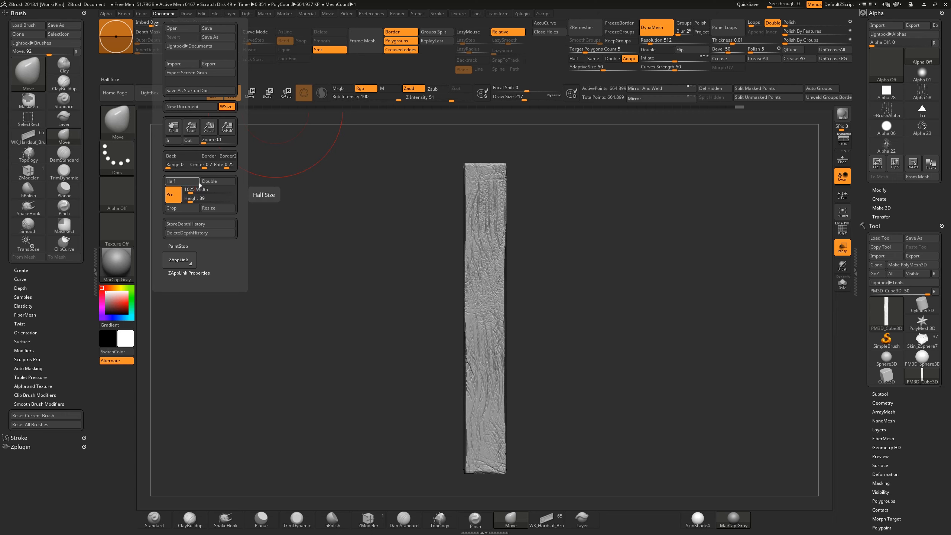
pyautogui.press('Tab')
pyautogui.write('10')
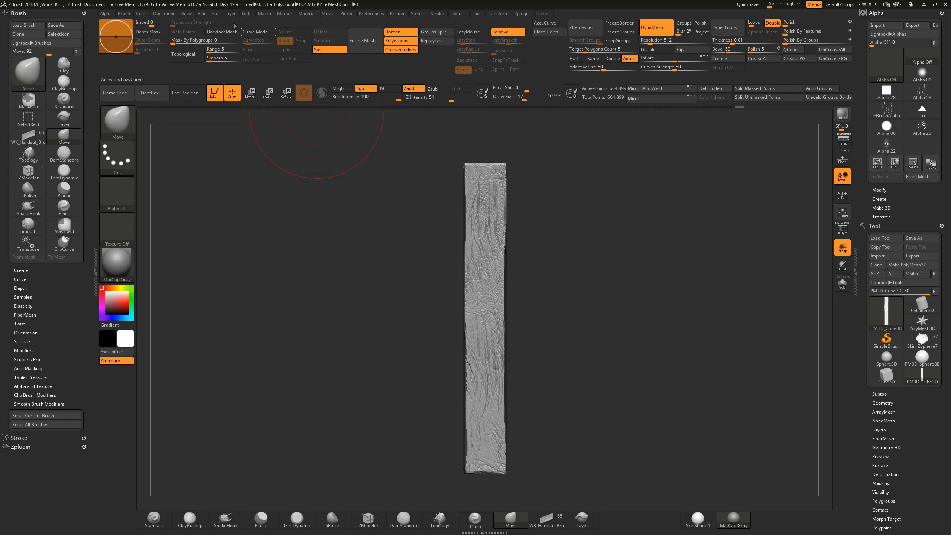
# Step: Set the document width and height to 1024 each and crop the document to that size
pyautogui.click(165, 15)
pyautogui.click(204, 189)
pyautogui.write('1024')
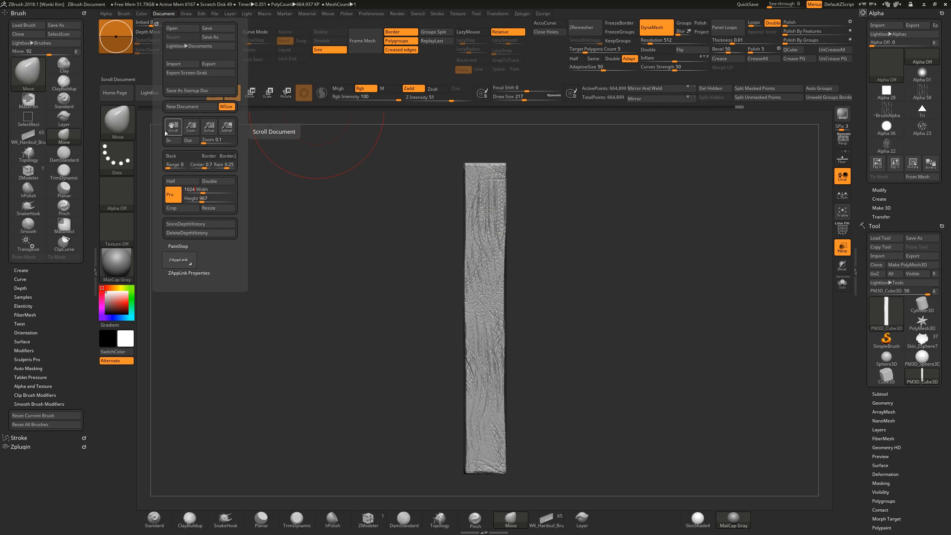
pyautogui.click(197, 194)
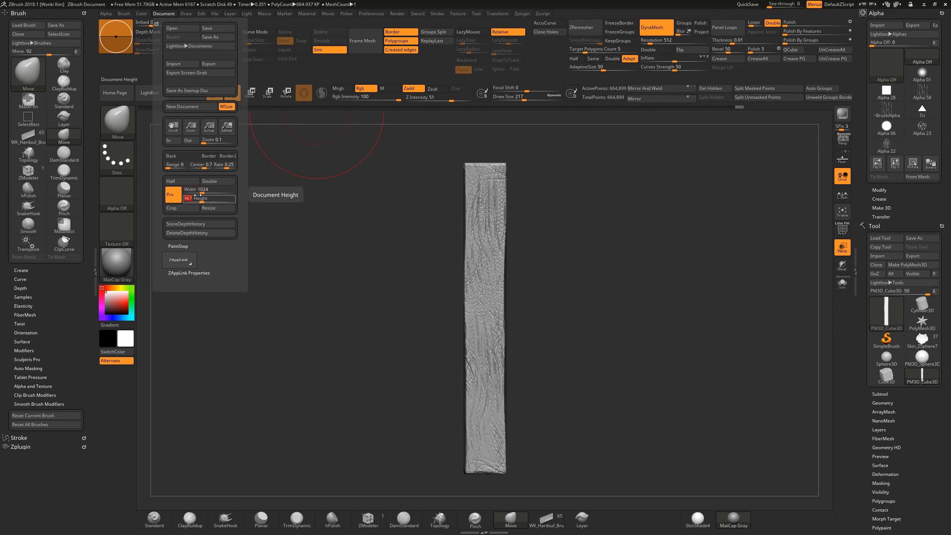
pyautogui.press('Return')
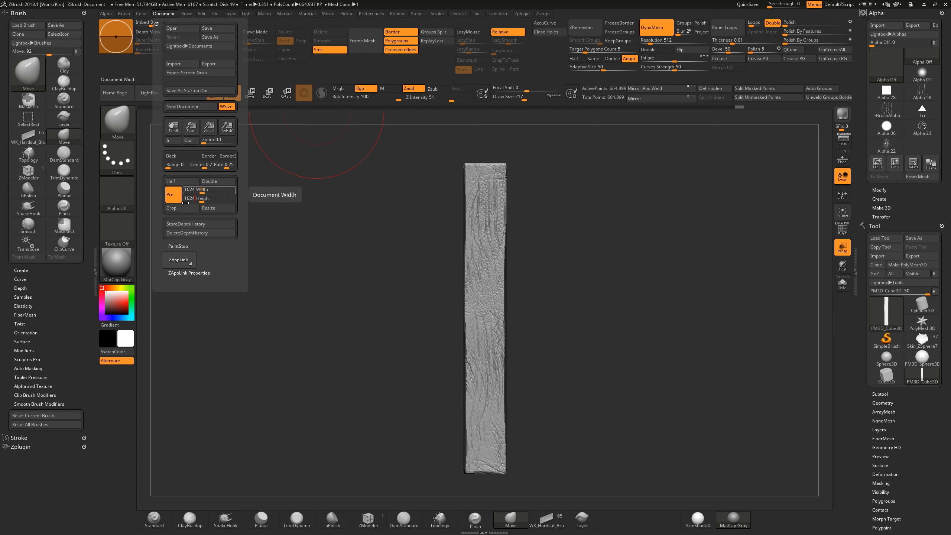
pyautogui.click(189, 209)
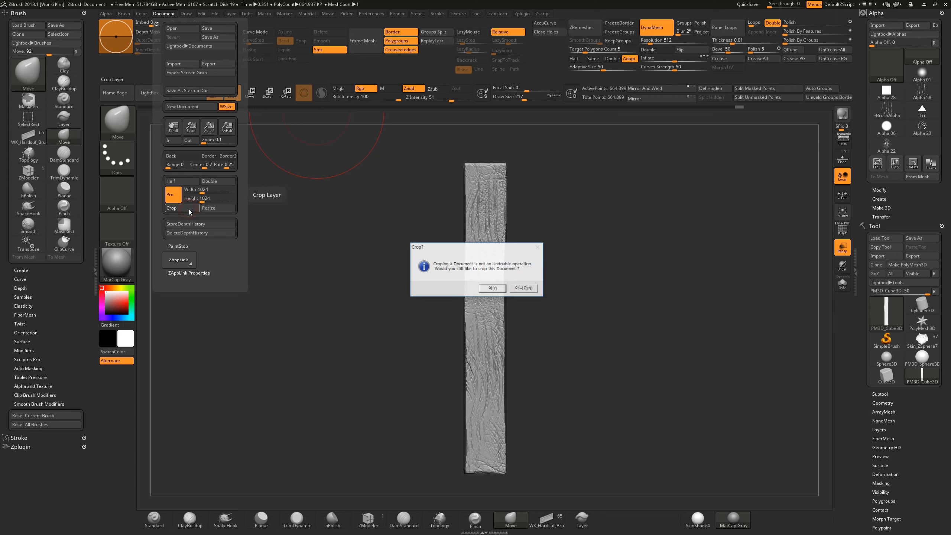
pyautogui.click(490, 288)
# Step: Try drawing and shifting the plank on the canvas several times, clearing the canvas after each attempt
pyautogui.moveTo(463, 343)
pyautogui.mouseDown()
pyautogui.moveTo(470, 474)
pyautogui.moveTo(479, 473)
pyautogui.moveTo(466, 472)
pyautogui.moveTo(469, 459)
pyautogui.moveTo(471, 476)
pyautogui.mouseUp()
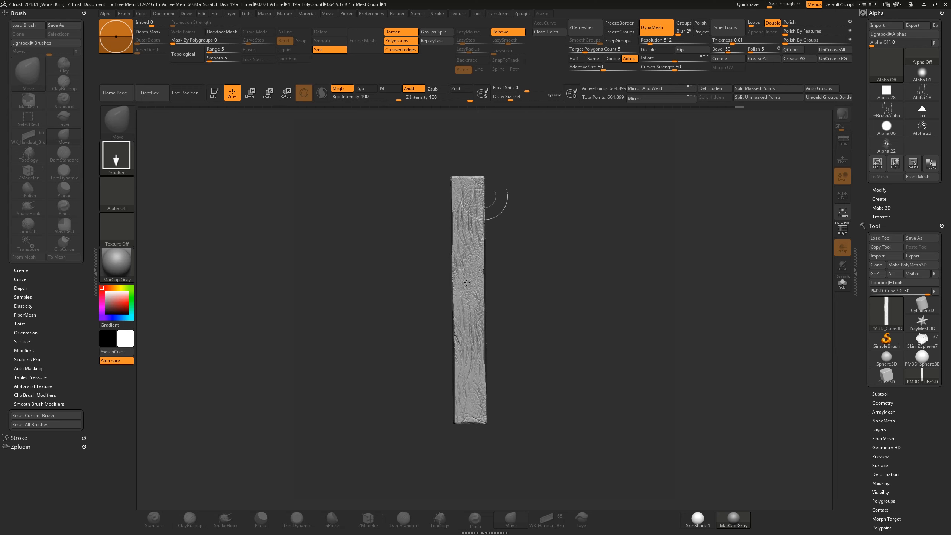
pyautogui.click(228, 14)
pyautogui.moveTo(467, 313); pyautogui.dragTo(433, 325)
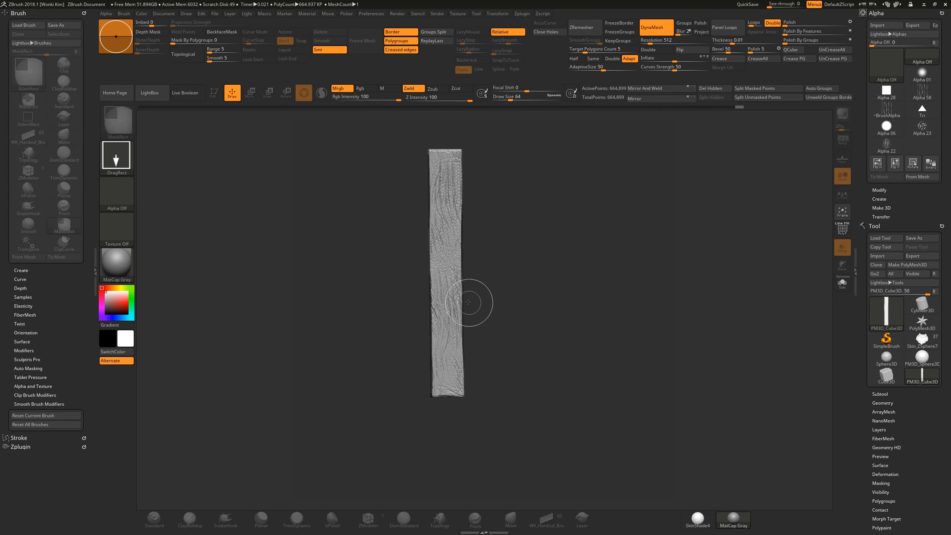
pyautogui.hotkey('ctrl', 'n')
pyautogui.moveTo(455, 285)
pyautogui.mouseDown()
pyautogui.moveTo(448, 438)
pyautogui.moveTo(458, 454)
pyautogui.mouseUp()
pyautogui.hotkey('ctrl', 'n')
pyautogui.moveTo(472, 296); pyautogui.dragTo(477, 458)
pyautogui.moveTo(479, 530); pyautogui.dragTo(480, 534)
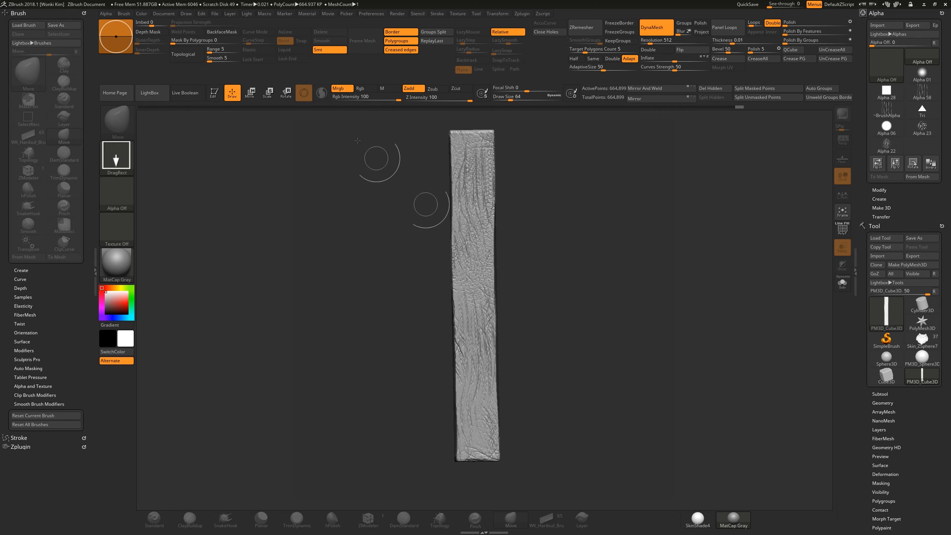
pyautogui.hotkey('ctrl', 'n')
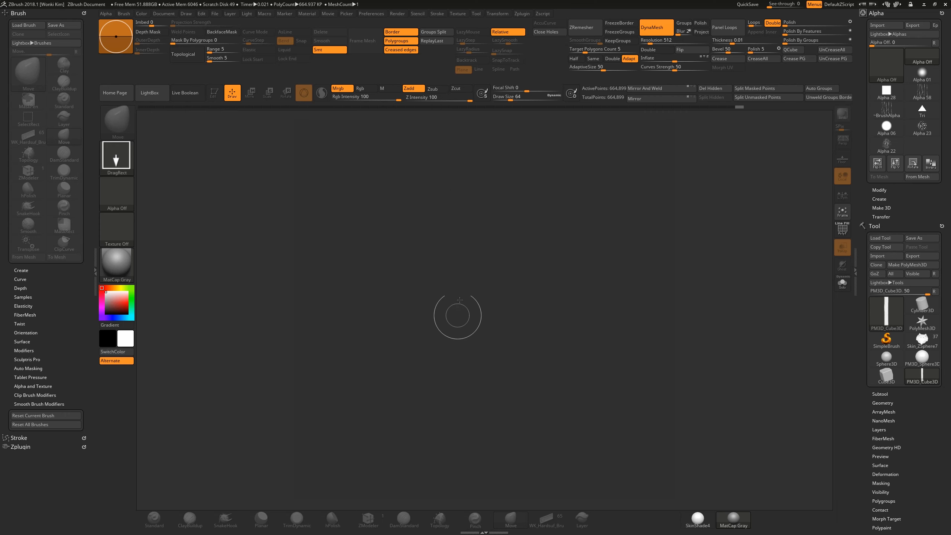
# Step: Draw the plank upright on the empty canvas and shift its layer vertically so the plank wraps around the document edge
pyautogui.moveTo(464, 304)
pyautogui.mouseDown()
pyautogui.moveTo(462, 506)
pyautogui.moveTo(470, 533)
pyautogui.mouseUp()
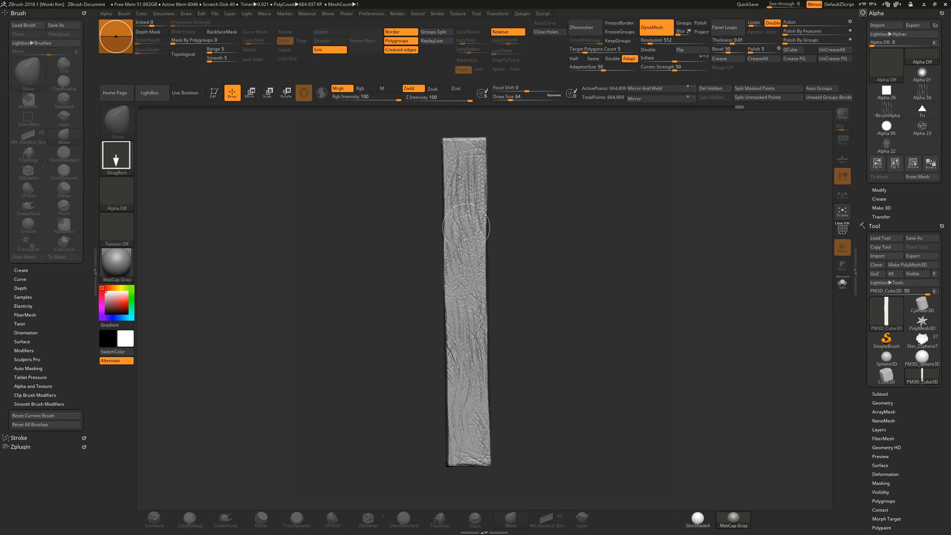
pyautogui.moveTo(477, 264); pyautogui.dragTo(498, 130)
pyautogui.moveTo(476, 237); pyautogui.dragTo(459, 179)
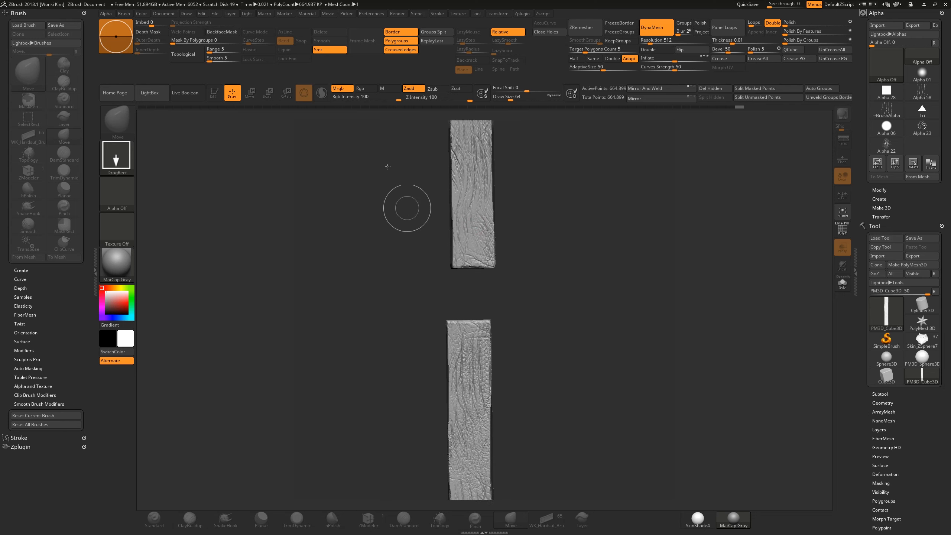
# Step: Duplicate the plank layer twice and offset one copy to each side of the original at staggered heights
pyautogui.click(229, 14)
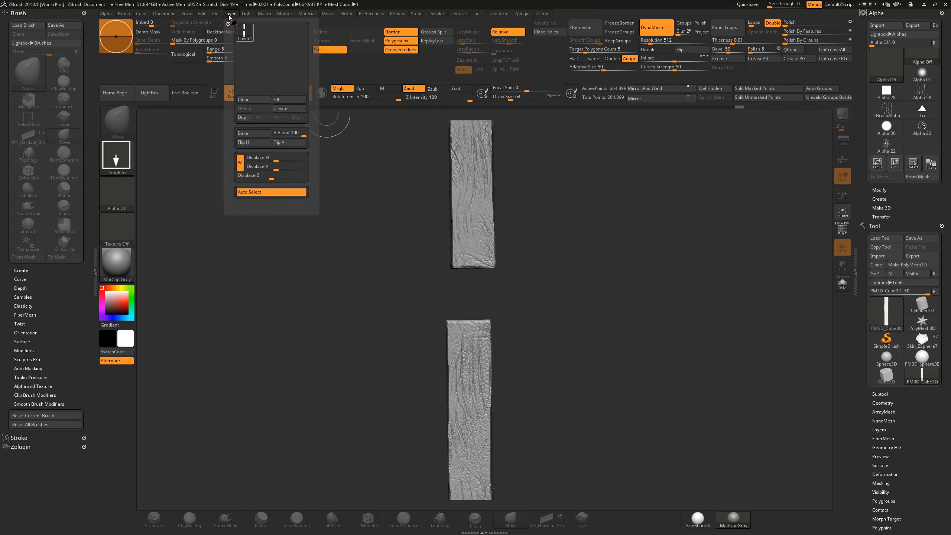
pyautogui.click(245, 117)
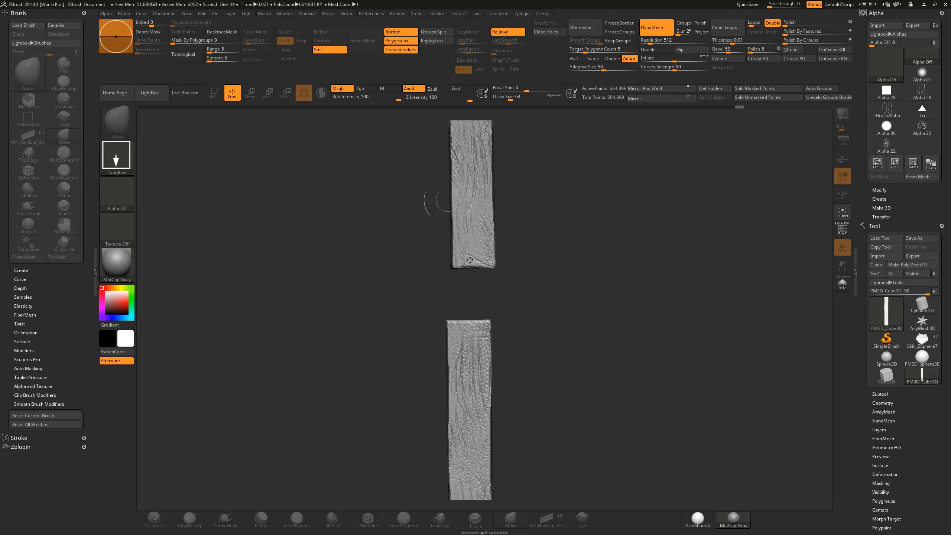
pyautogui.moveTo(486, 238); pyautogui.dragTo(420, 327)
pyautogui.click(229, 14)
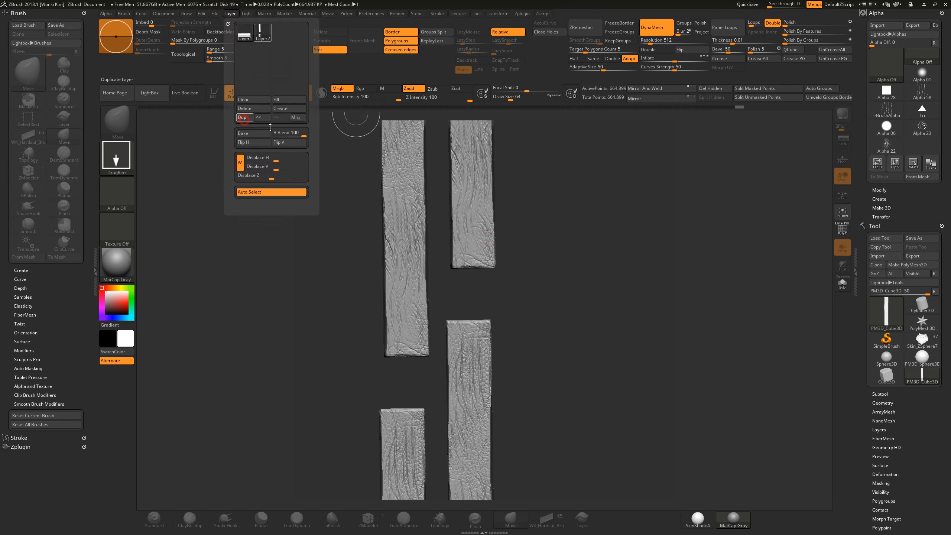
pyautogui.moveTo(414, 277); pyautogui.dragTo(537, 346)
pyautogui.moveTo(541, 257); pyautogui.dragTo(552, 254)
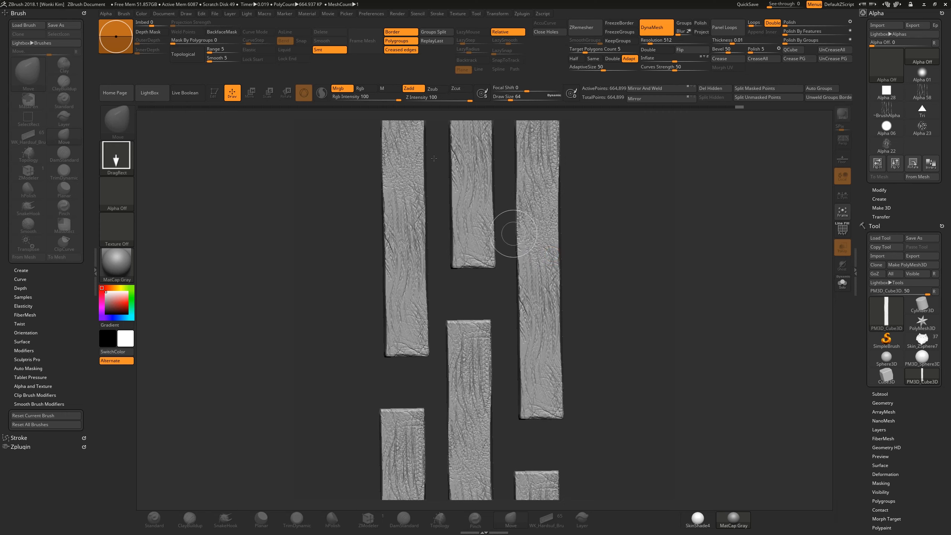
pyautogui.moveTo(523, 207)
pyautogui.mouseDown()
pyautogui.moveTo(542, 208)
pyautogui.moveTo(524, 211)
pyautogui.mouseUp()
# Step: Duplicate the plank layer twice more and place the copies at the outer right and outer left of the row, staggered vertically
pyautogui.click(228, 14)
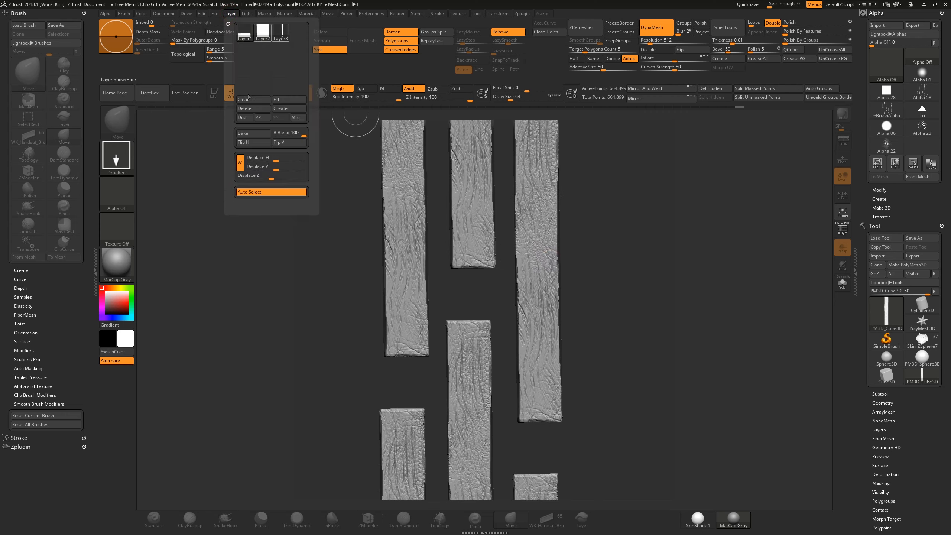
pyautogui.click(243, 117)
pyautogui.moveTo(548, 265); pyautogui.dragTo(615, 73)
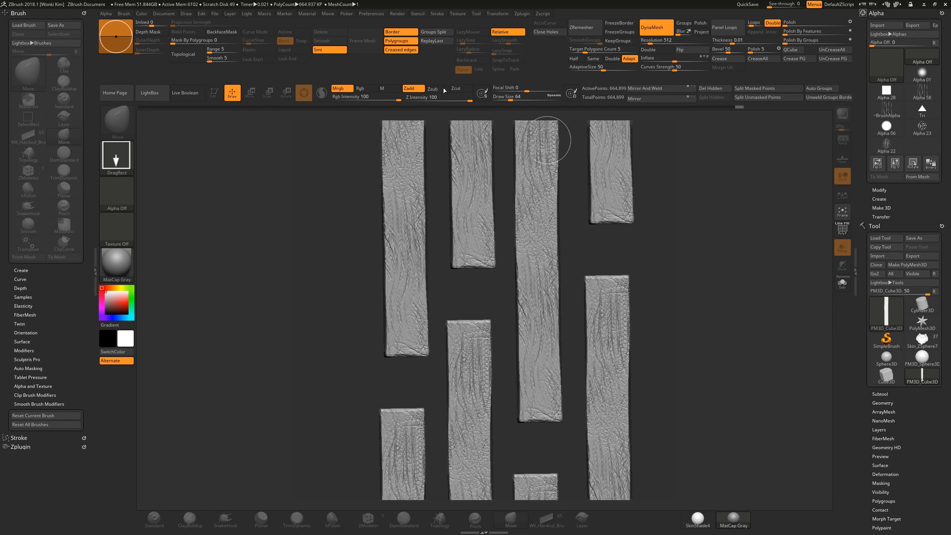
pyautogui.click(227, 13)
pyautogui.moveTo(619, 198); pyautogui.dragTo(354, 212)
# Step: Duplicate the layer again and shift the copy sideways so the plank wraps across the document's left and right edges
pyautogui.click(227, 12)
pyautogui.click(232, 14)
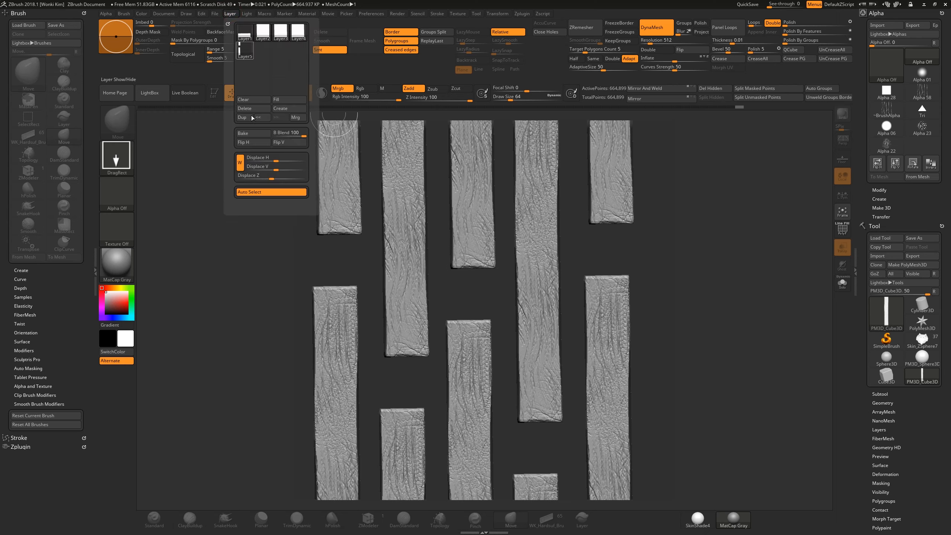
pyautogui.moveTo(501, 277); pyautogui.dragTo(818, 283)
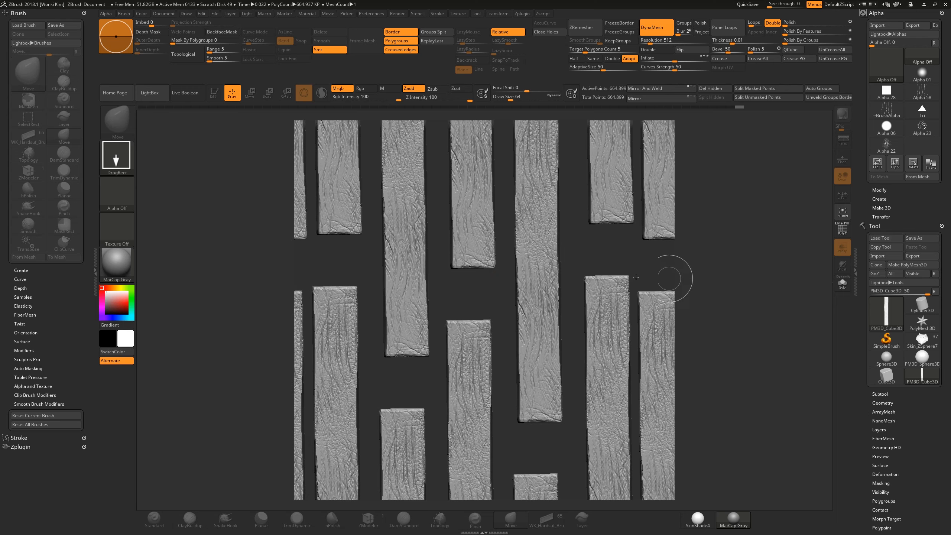
# Step: Select the layer of the plank just right of the original and shift it slightly upward
pyautogui.click(246, 14)
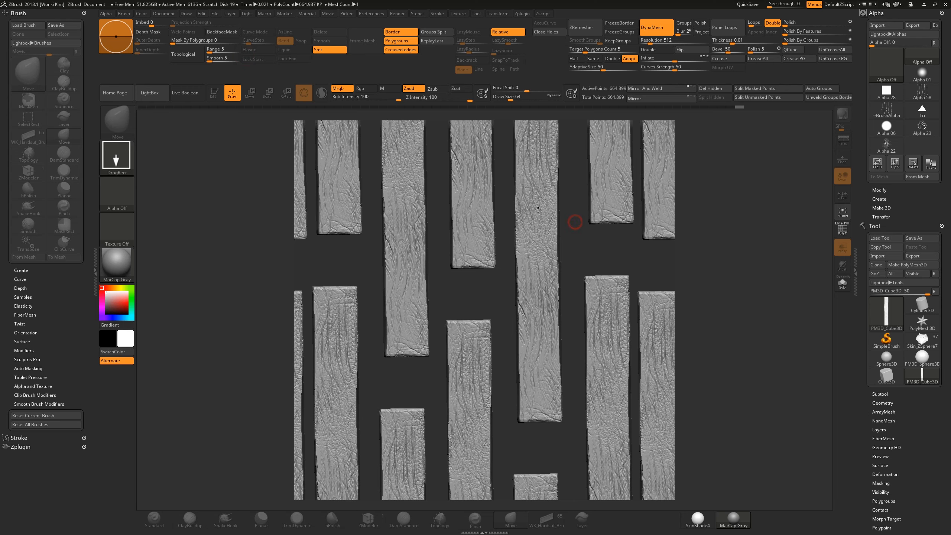
pyautogui.click(184, 14)
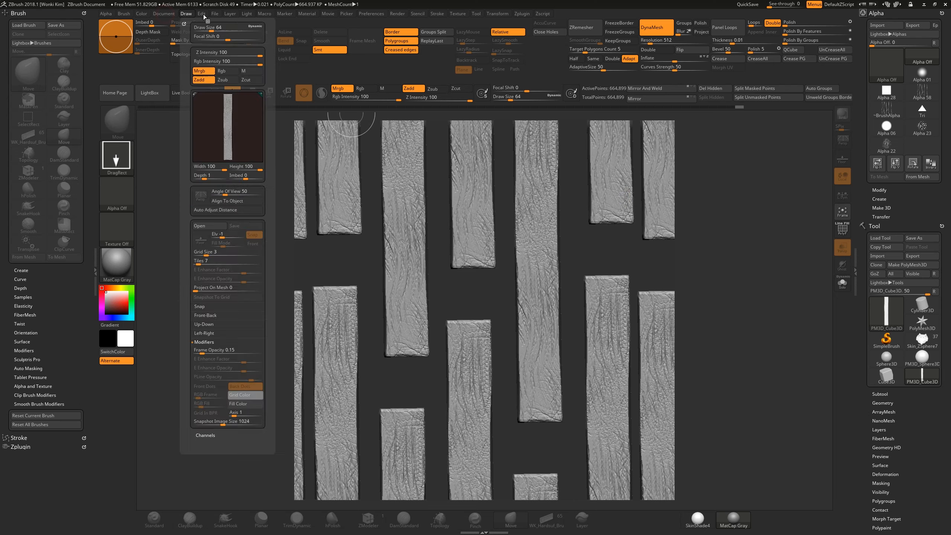
pyautogui.moveTo(226, 14)
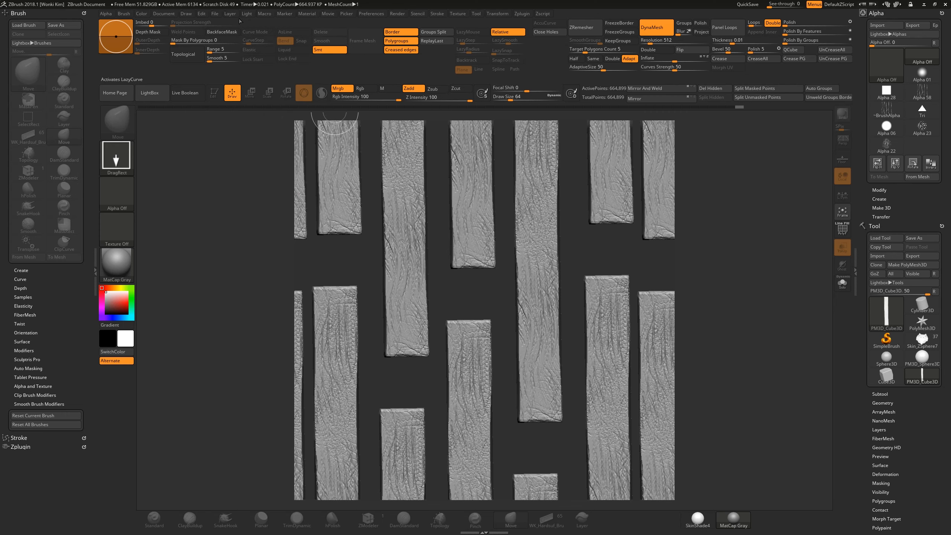
pyautogui.click(229, 14)
pyautogui.click(242, 53)
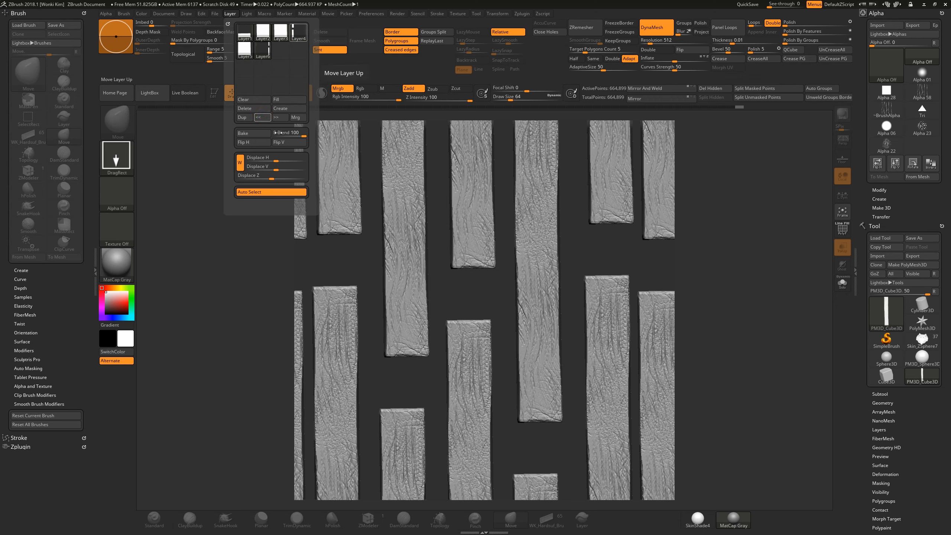
pyautogui.moveTo(550, 316); pyautogui.dragTo(553, 287)
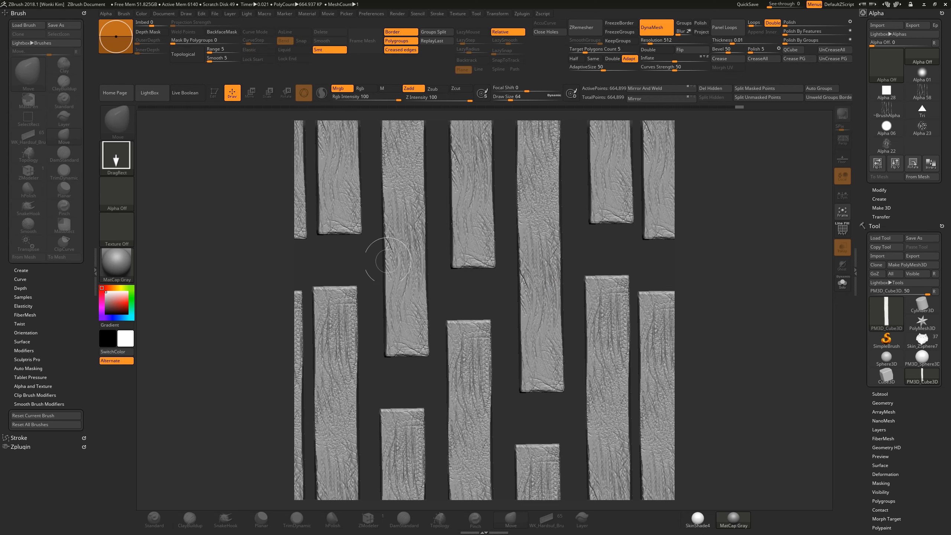
# Step: Try to grab the layered plank pattern from the document as an alpha
pyautogui.click(228, 14)
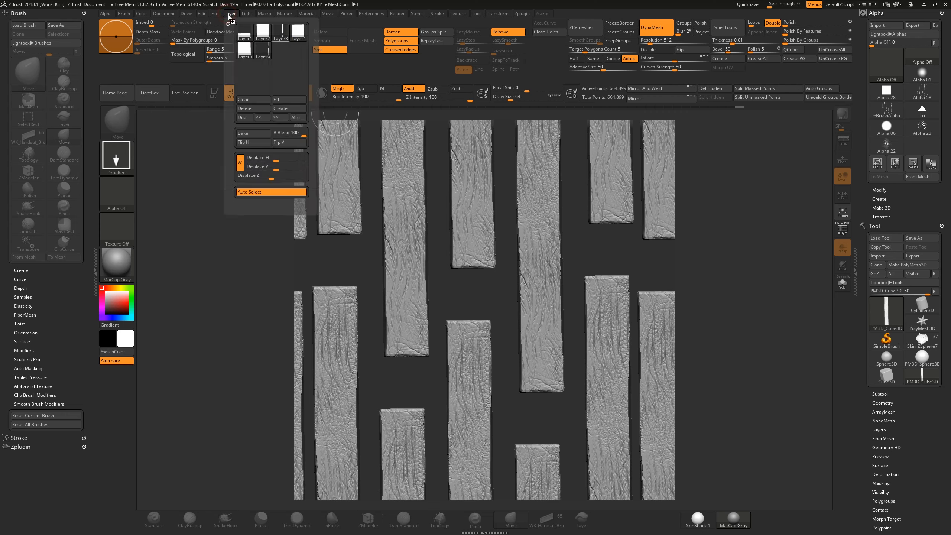
pyautogui.click(124, 14)
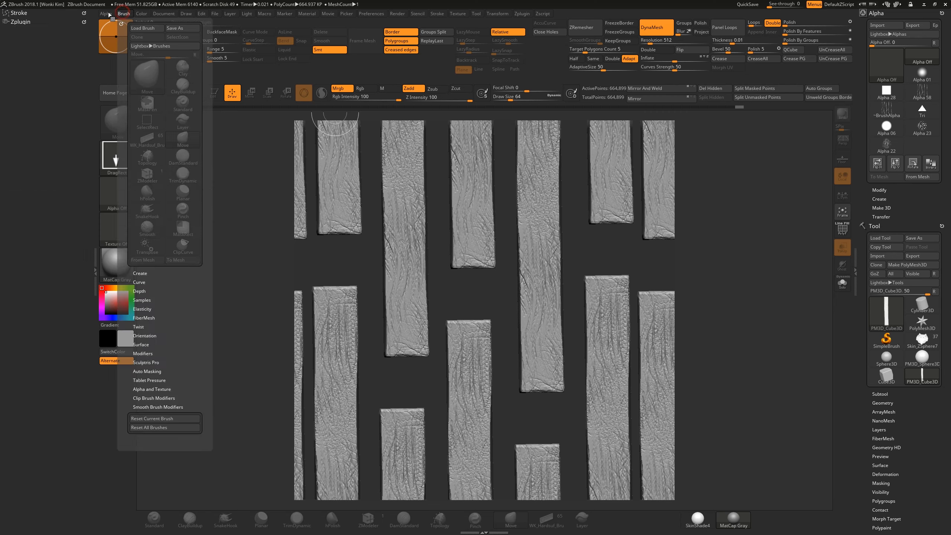
pyautogui.click(106, 13)
pyautogui.click(120, 220)
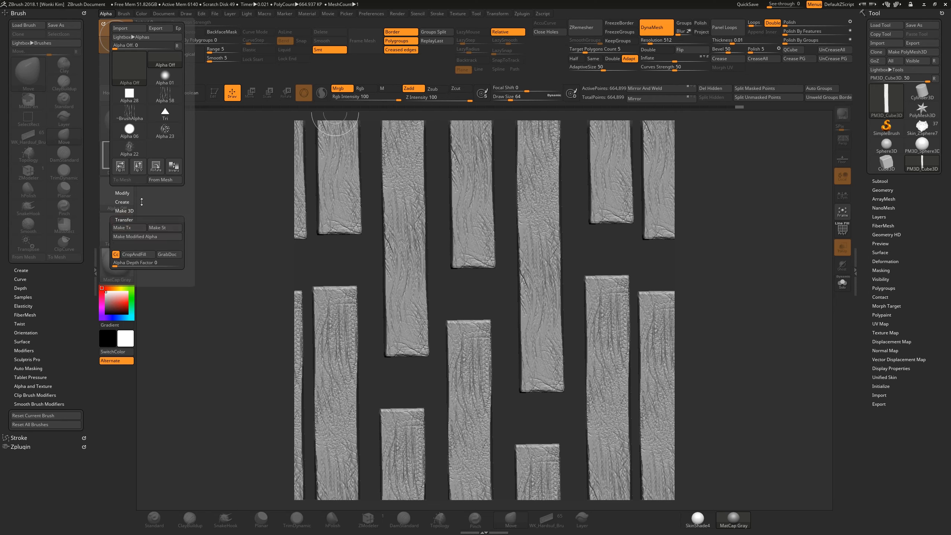
pyautogui.click(167, 254)
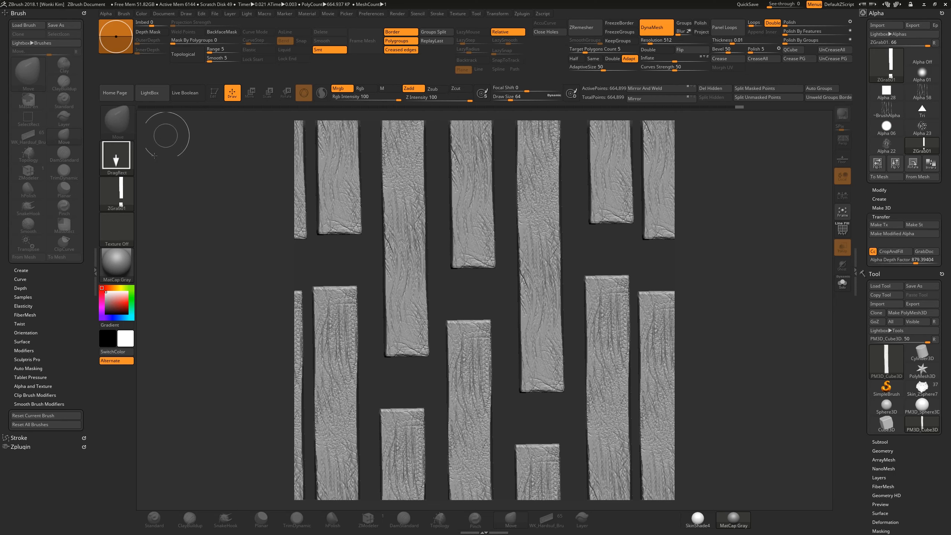
pyautogui.click(124, 225)
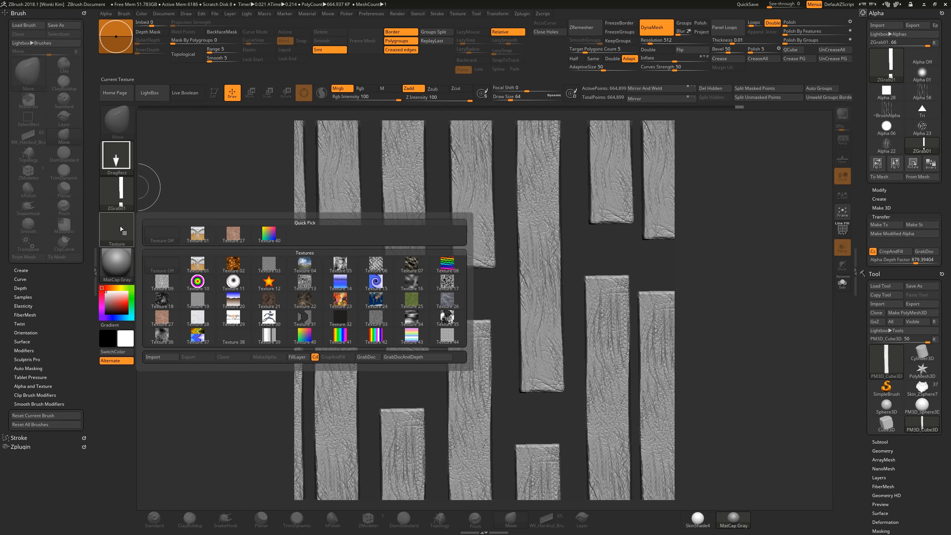
pyautogui.click(107, 14)
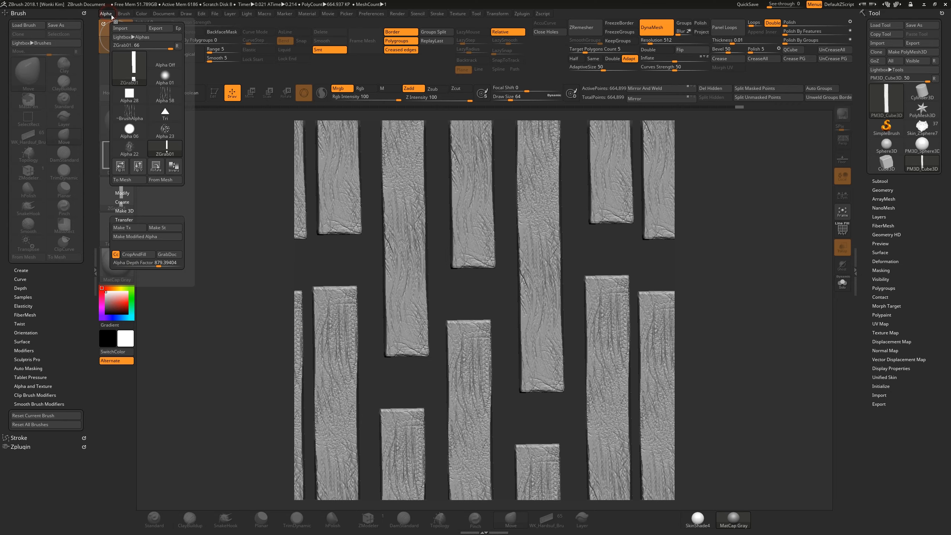
pyautogui.moveTo(108, 14)
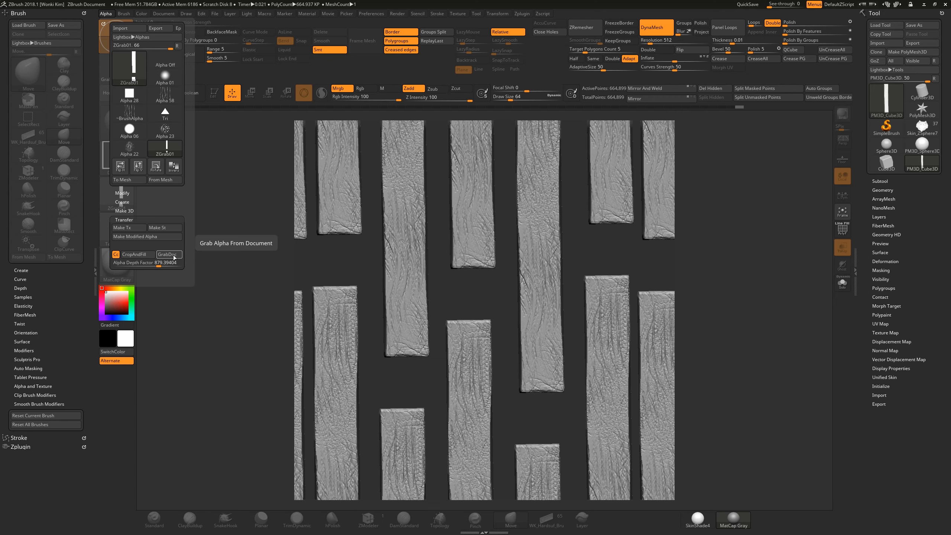
pyautogui.click(103, 23)
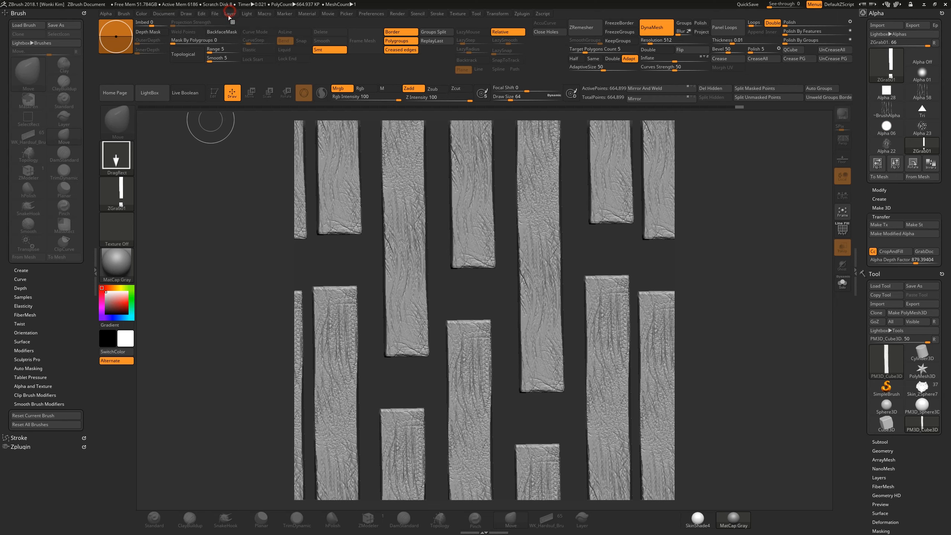
# Step: Merge all the plank layers one after another until the whole pattern sits on a single layer
pyautogui.click(230, 14)
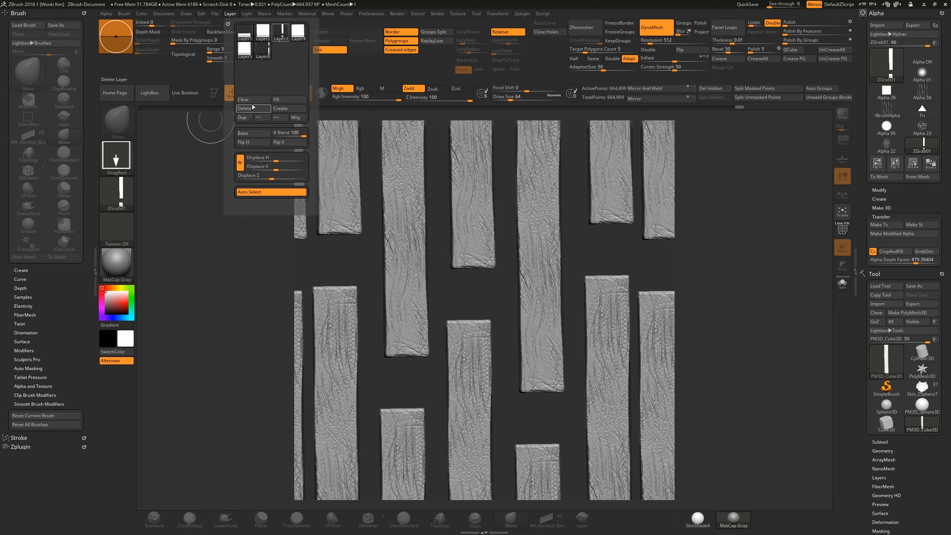
pyautogui.click(296, 117)
pyautogui.press('Return')
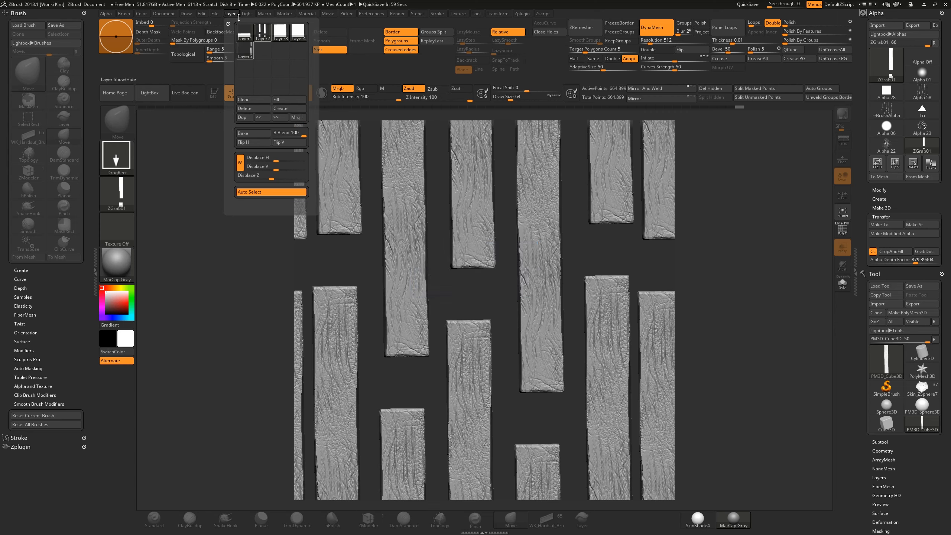
pyautogui.click(296, 118)
pyautogui.press('Return')
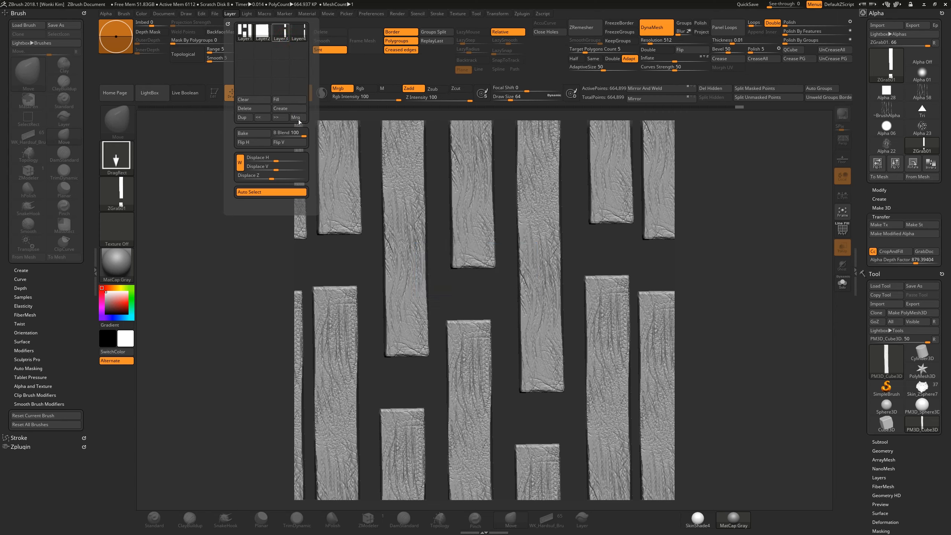
pyautogui.click(297, 118)
pyautogui.press('Return')
pyautogui.click(268, 34)
pyautogui.click(298, 117)
pyautogui.click(265, 32)
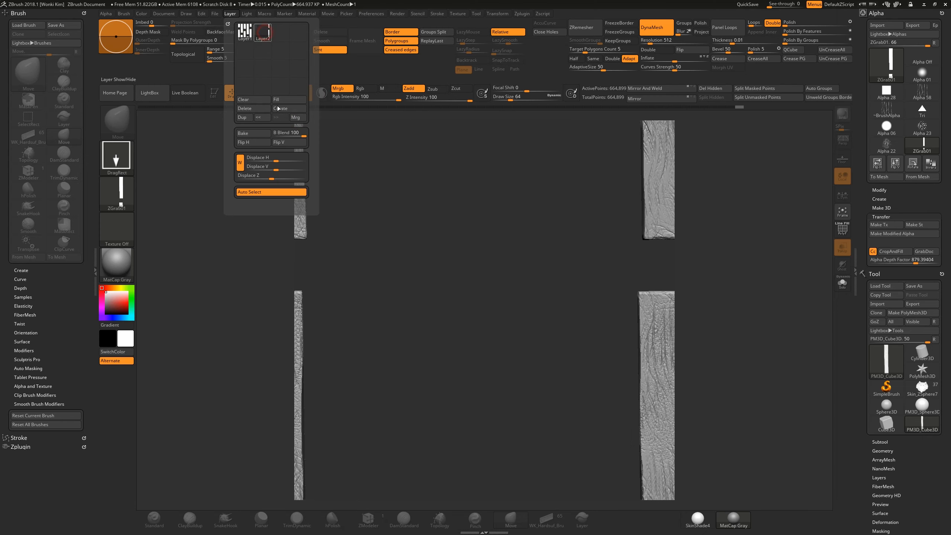
pyautogui.click(296, 117)
pyautogui.press('Return')
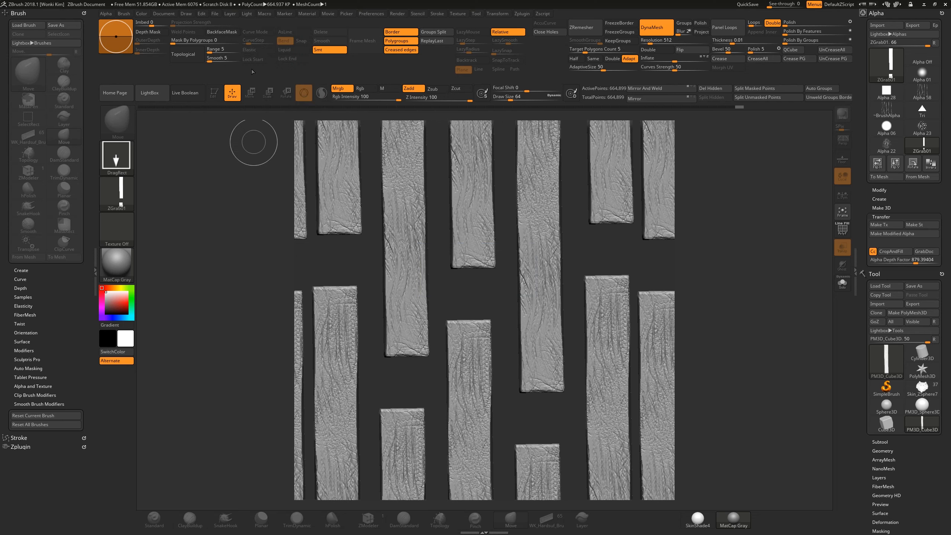
pyautogui.click(230, 13)
# Step: Grab the merged plank pattern from the document as a new alpha and export it as an image file
pyautogui.click(107, 14)
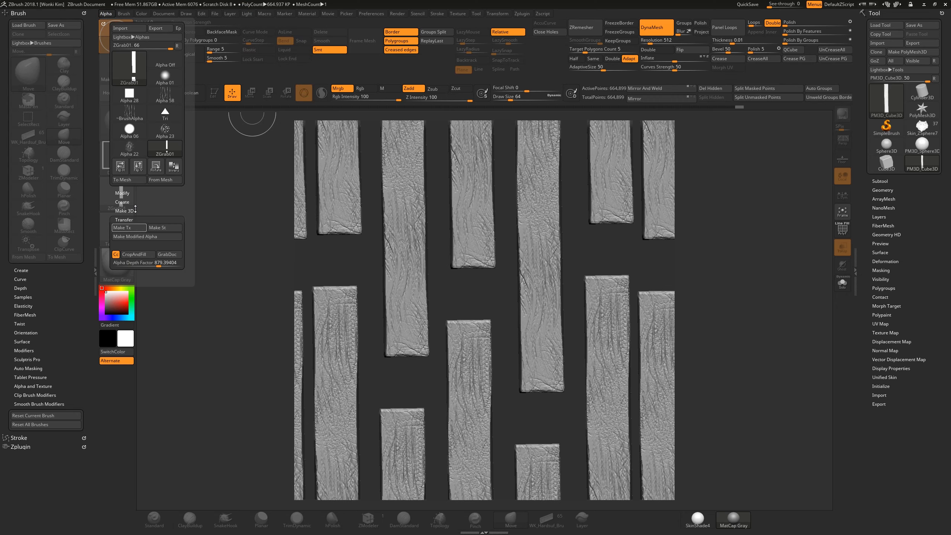
pyautogui.click(168, 255)
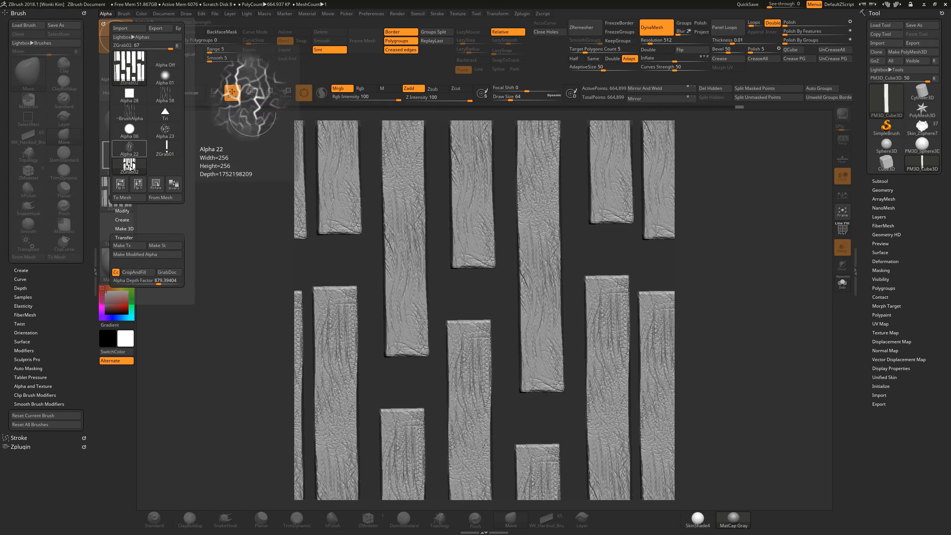
pyautogui.moveTo(134, 172)
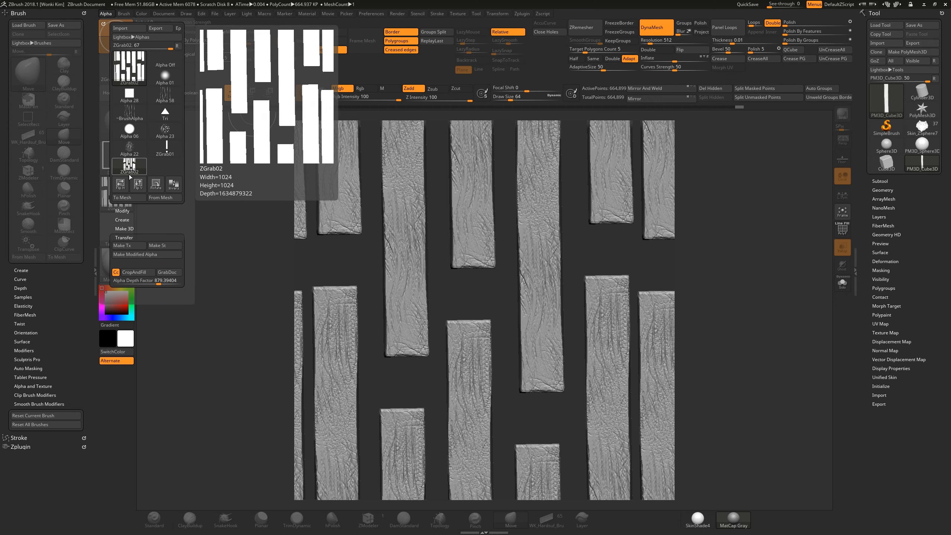
pyautogui.click(117, 195)
pyautogui.click(121, 198)
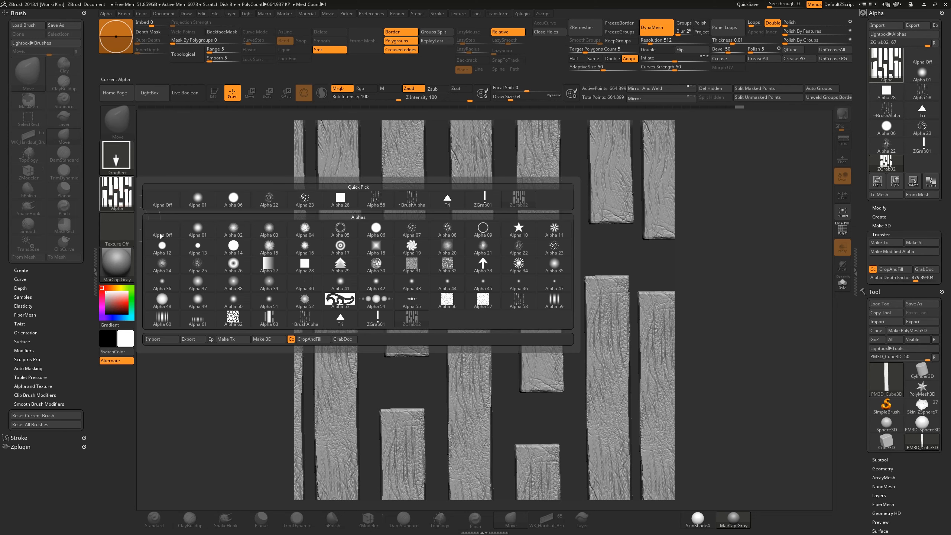
pyautogui.click(190, 339)
pyautogui.press('Return')
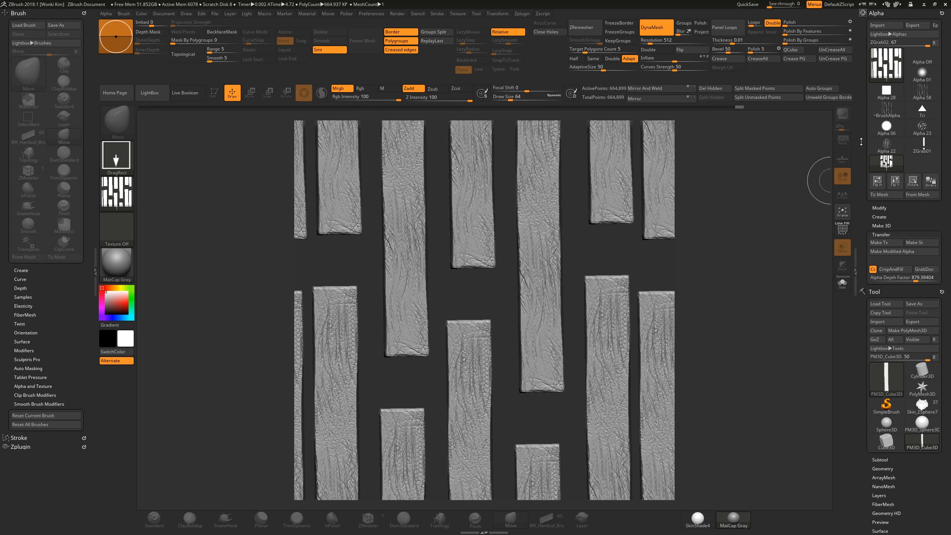
# Step: Choose the Skin_ZSphere7 head tool, clear the plank pattern from the canvas, draw the head there and enter edit mode
pyautogui.click(876, 12)
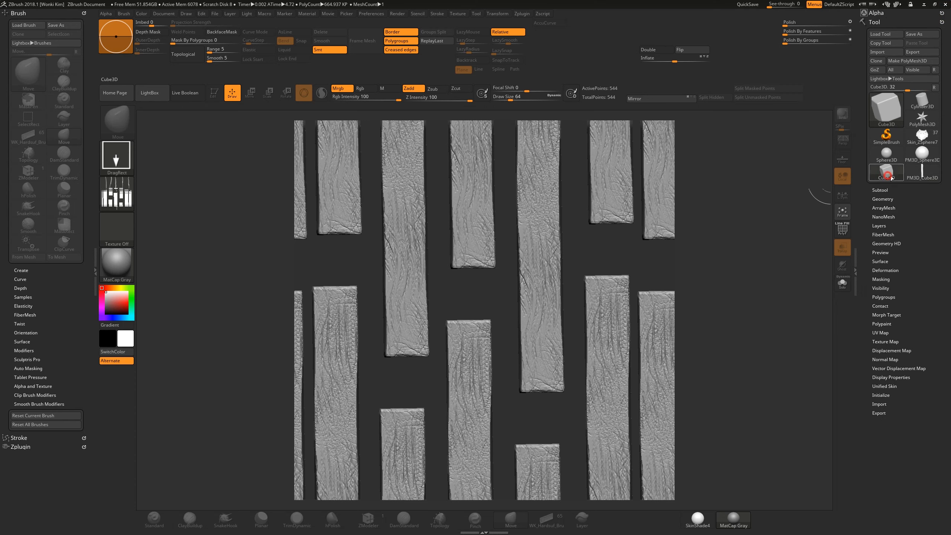
pyautogui.click(921, 135)
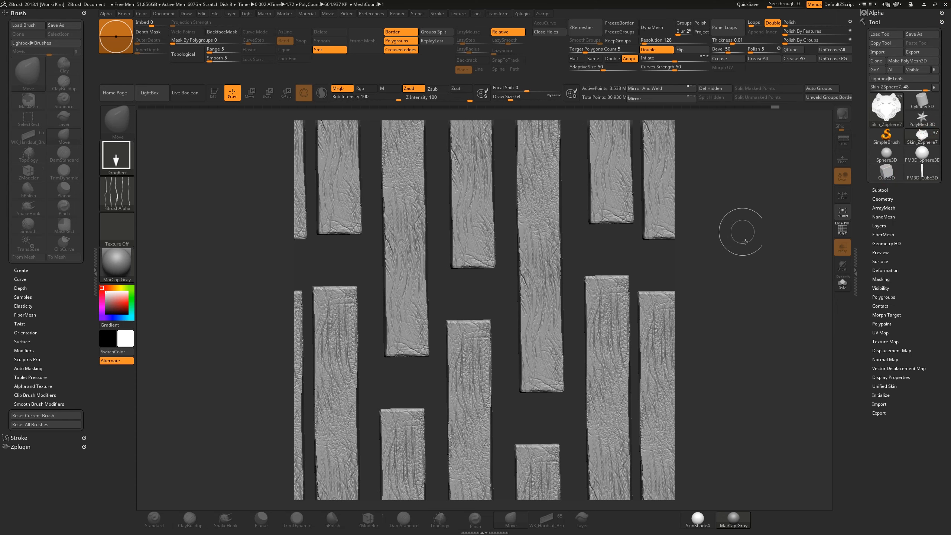
pyautogui.moveTo(477, 301); pyautogui.dragTo(476, 405)
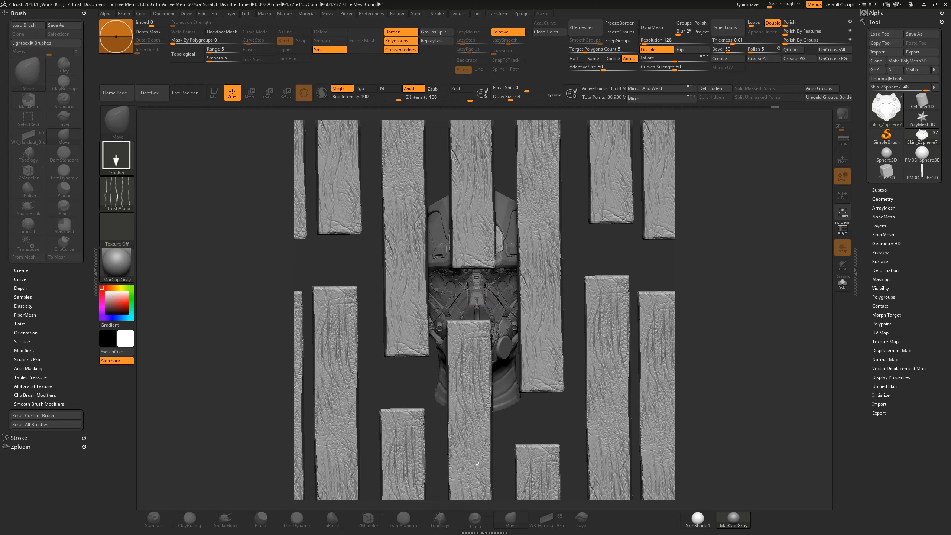
pyautogui.hotkey('ctrl', 'n')
pyautogui.moveTo(433, 323); pyautogui.dragTo(480, 311)
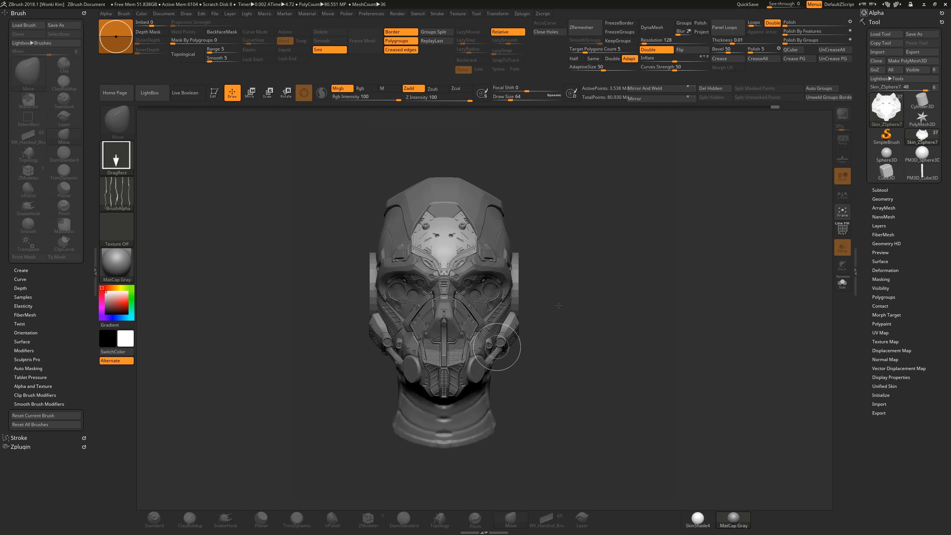
pyautogui.press('t')
# Step: Select the Skin_ZSphere13 subtool, the smooth armour plate on the head's crown
pyautogui.keyDown('alt'); pyautogui.click(444, 191); pyautogui.keyUp('alt')
pyautogui.keyDown('alt'); pyautogui.moveTo(599, 262); pyautogui.dragTo(468, 353); pyautogui.keyUp('alt')
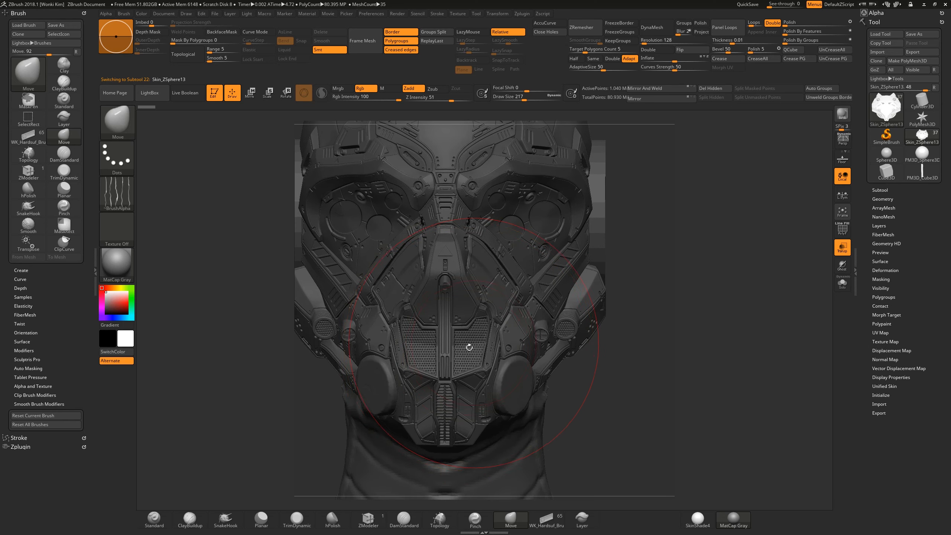
pyautogui.moveTo(664, 213); pyautogui.dragTo(593, 326)
pyautogui.moveTo(607, 277); pyautogui.dragTo(262, 195)
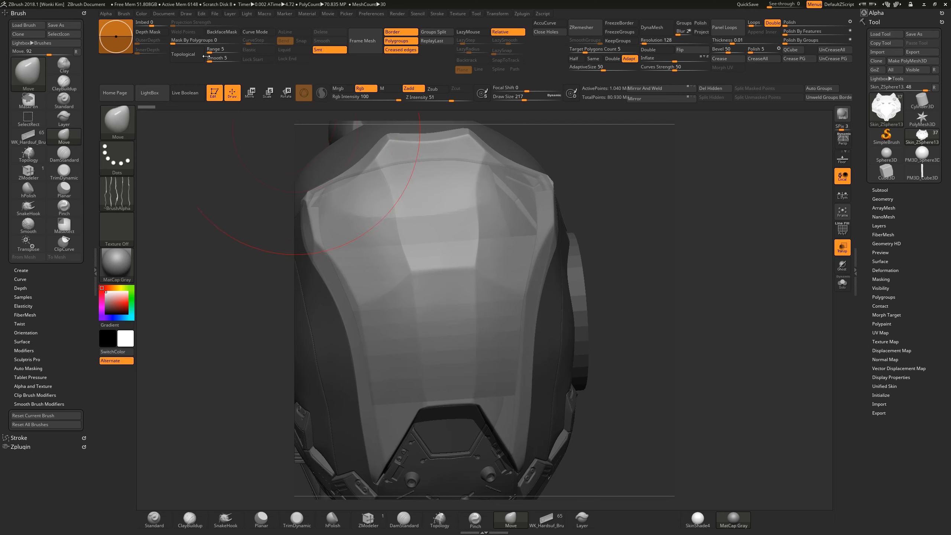
# Step: Resize the document to fill the viewport, redraw the head in edit mode and clear the leftover image from the canvas
pyautogui.click(164, 14)
pyautogui.click(186, 180)
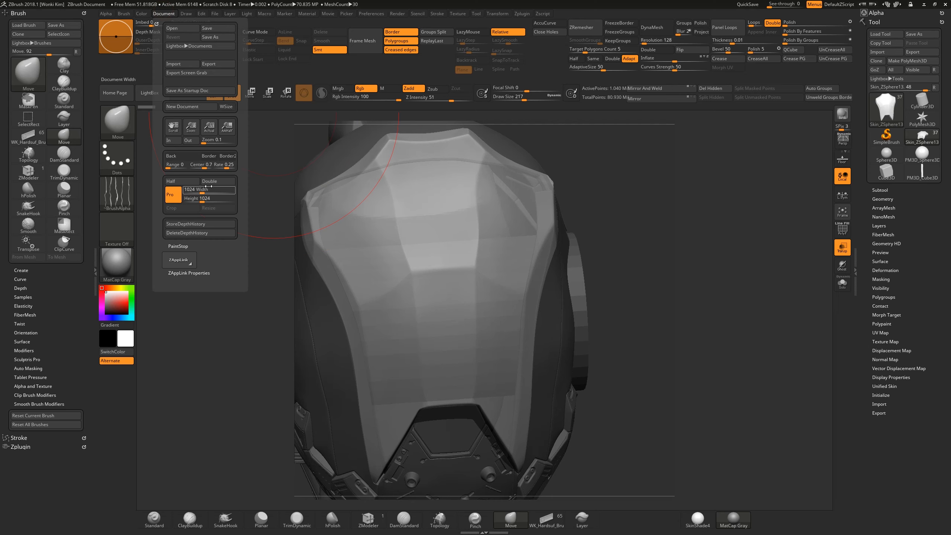
pyautogui.click(208, 208)
pyautogui.click(491, 288)
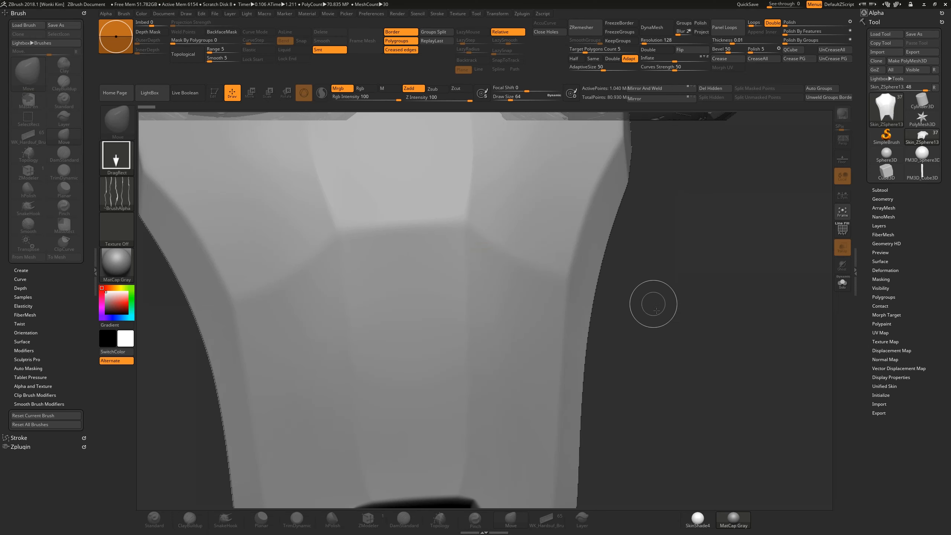
pyautogui.moveTo(645, 300)
pyautogui.mouseDown()
pyautogui.moveTo(668, 311)
pyautogui.moveTo(685, 345)
pyautogui.mouseUp()
pyautogui.press('t')
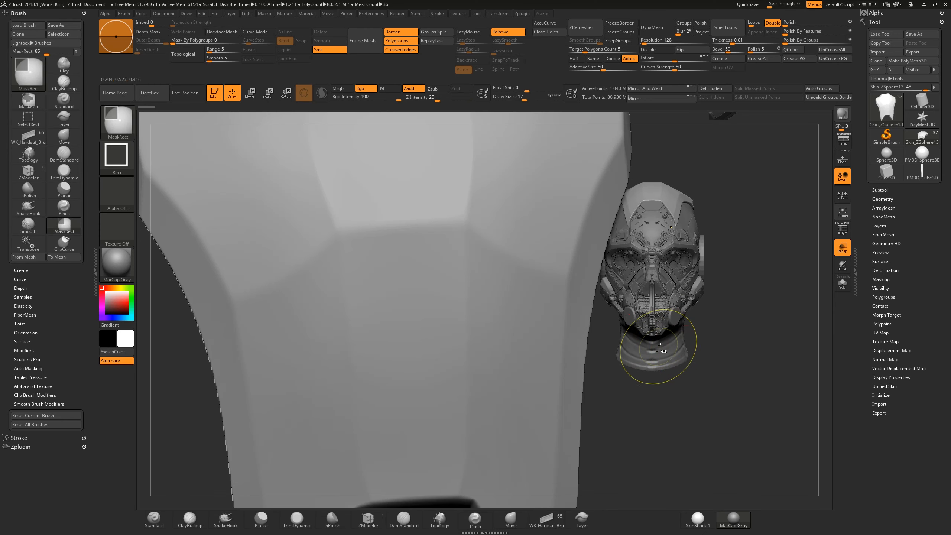
pyautogui.hotkey('ctrl', 'n')
# Step: Open NoiseMaker to add surface noise to the head's crown plate
pyautogui.keyDown('alt'); pyautogui.moveTo(732, 299); pyautogui.dragTo(527, 303); pyautogui.keyUp('alt')
pyautogui.moveTo(595, 280); pyautogui.dragTo(599, 385)
pyautogui.moveTo(536, 219); pyautogui.dragTo(539, 359)
pyautogui.keyDown('alt'); pyautogui.moveTo(548, 292); pyautogui.dragTo(549, 365); pyautogui.keyUp('alt')
pyautogui.keyDown('alt'); pyautogui.moveTo(638, 262); pyautogui.dragTo(626, 371); pyautogui.keyUp('alt')
pyautogui.moveTo(640, 264)
pyautogui.keyDown('alt'); pyautogui.mouseDown()
pyautogui.moveTo(635, 280)
pyautogui.moveTo(639, 261)
pyautogui.mouseUp(); pyautogui.keyUp('alt')
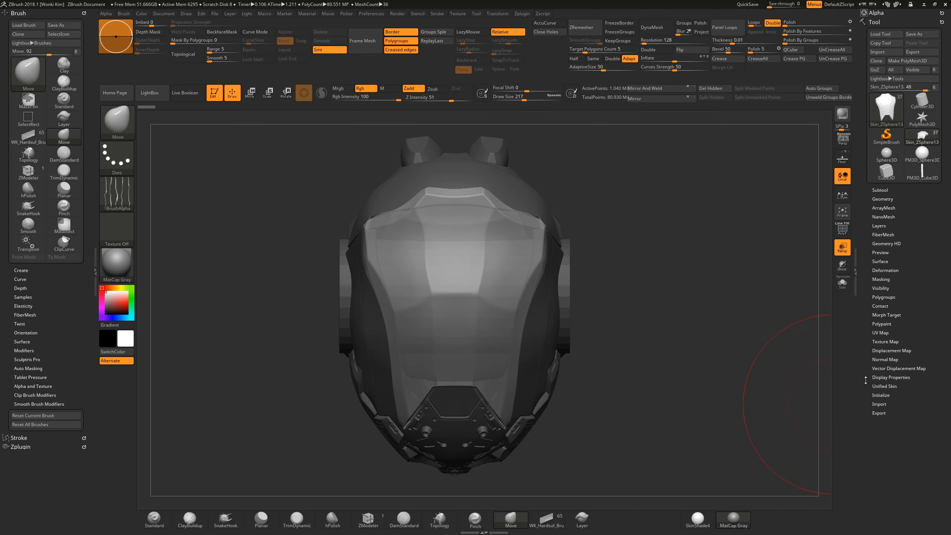
pyautogui.click(880, 261)
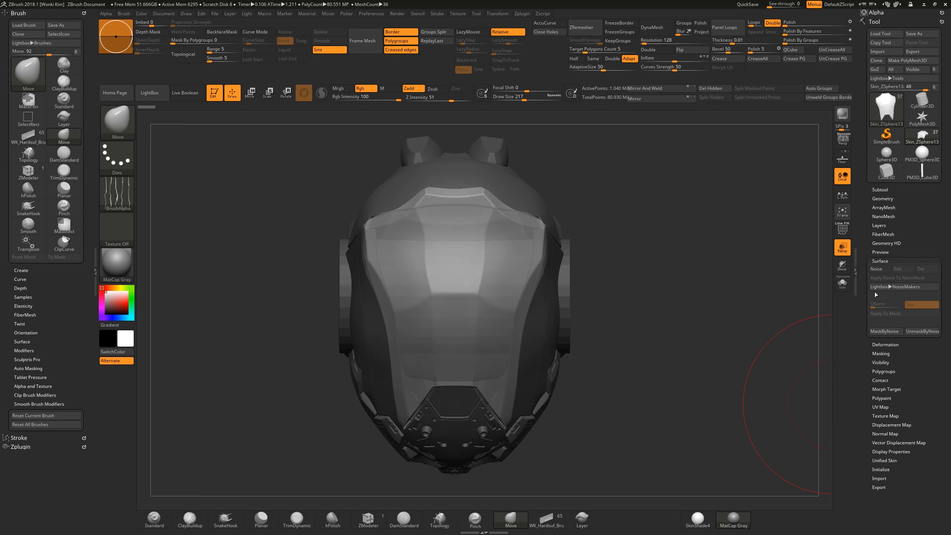
pyautogui.click(876, 268)
pyautogui.moveTo(747, 347)
pyautogui.mouseDown()
pyautogui.moveTo(749, 369)
pyautogui.moveTo(759, 337)
pyautogui.mouseUp()
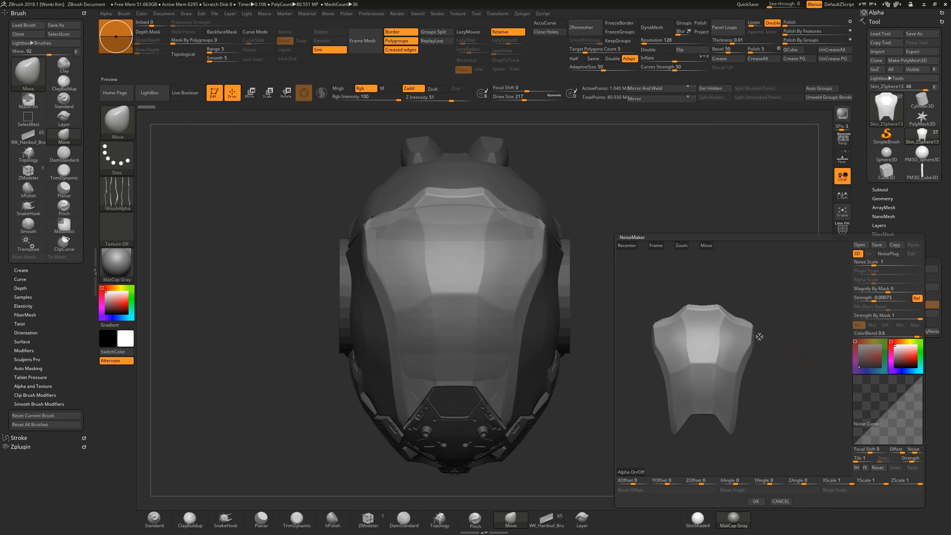
# Step: Load the T.PSD plank image as the noise alpha for the crown plate
pyautogui.click(636, 471)
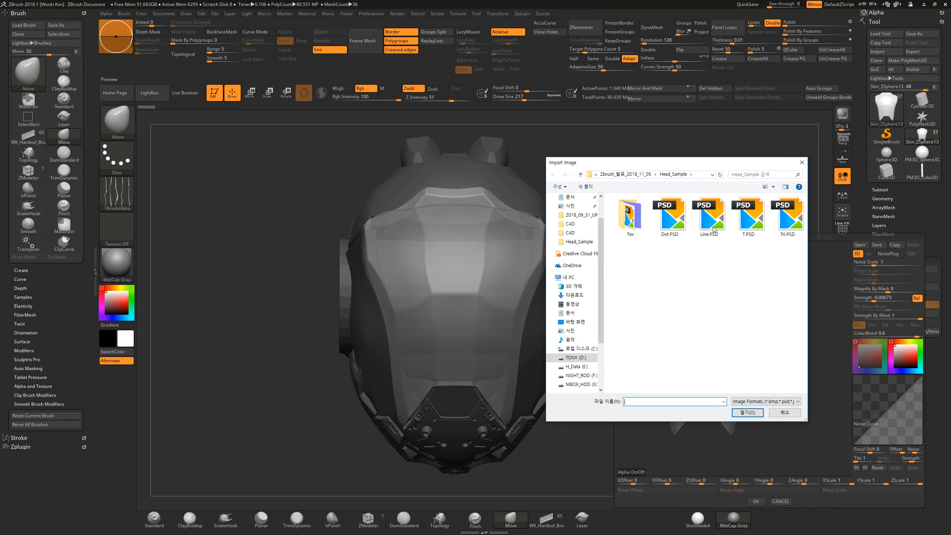
pyautogui.click(750, 228)
pyautogui.keyDown('alt'); pyautogui.moveTo(787, 344); pyautogui.dragTo(807, 332); pyautogui.keyUp('alt')
pyautogui.keyDown('alt'); pyautogui.moveTo(808, 331); pyautogui.dragTo(742, 316); pyautogui.keyUp('alt')
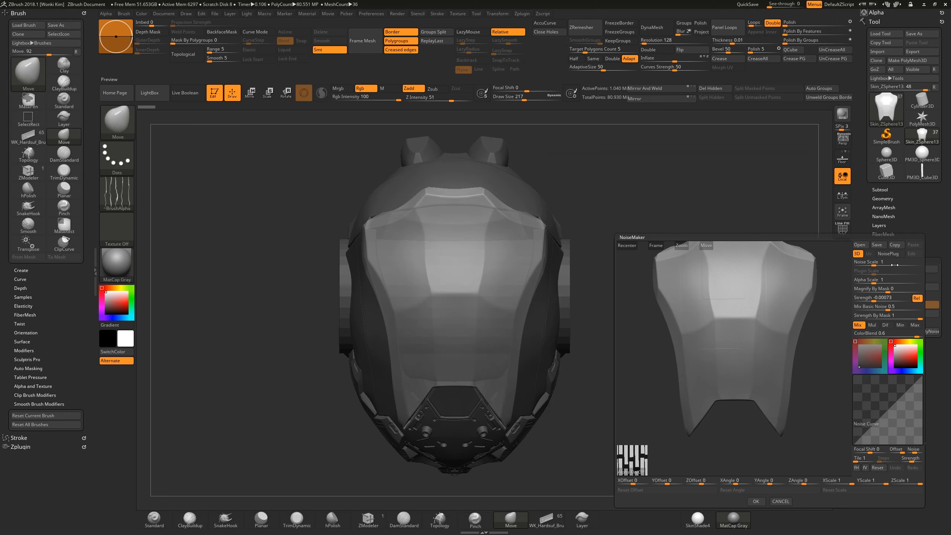
# Step: Set the noise strength to 0.5, the alpha mix mode to Mul and the noise scale to 512
pyautogui.moveTo(877, 299); pyautogui.dragTo(933, 318)
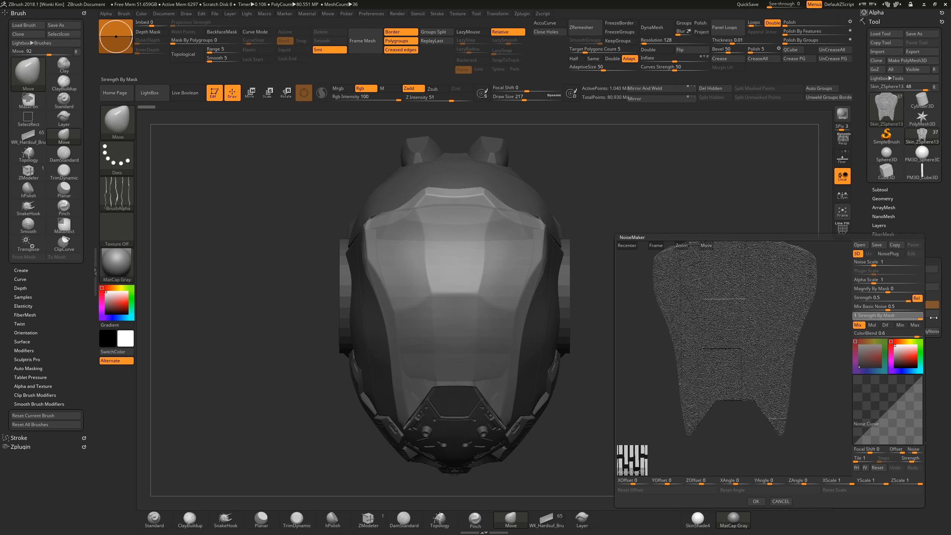
pyautogui.click(872, 324)
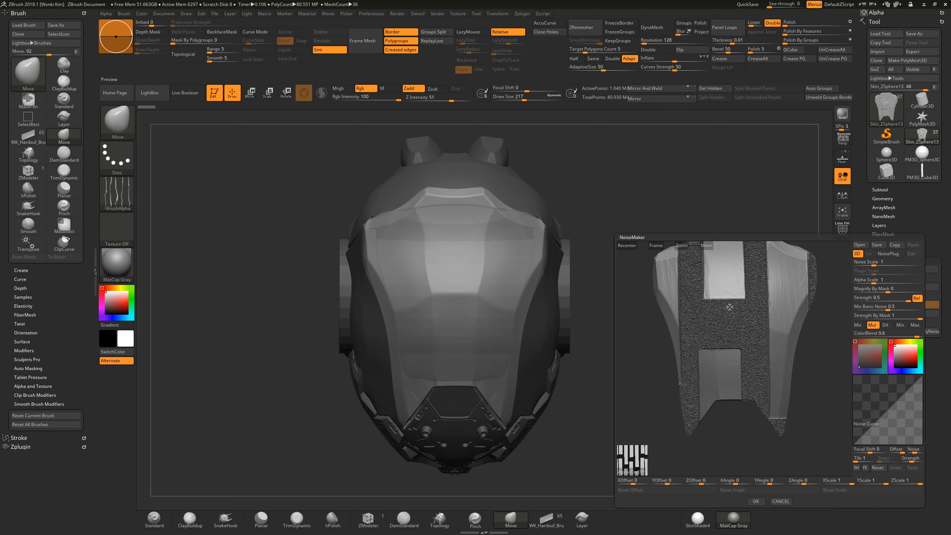
pyautogui.moveTo(875, 264); pyautogui.dragTo(932, 263)
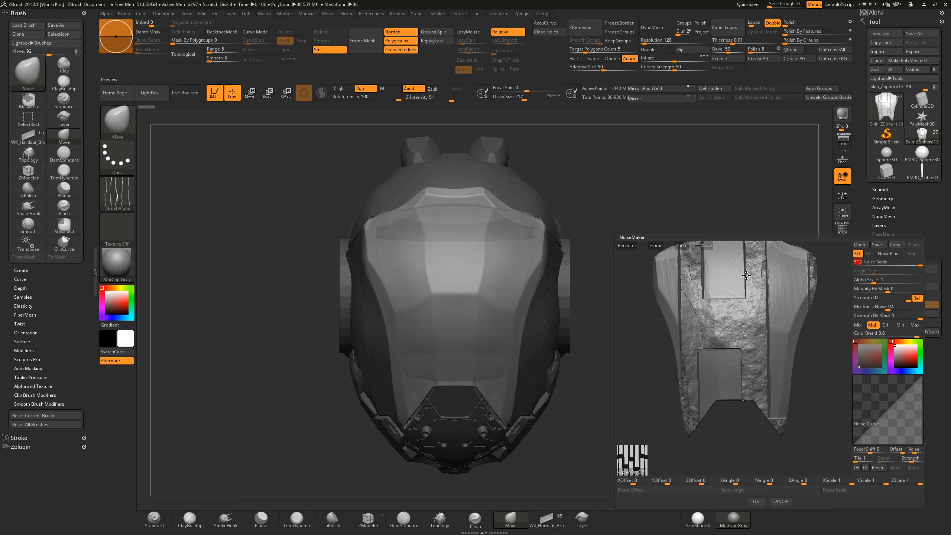
# Step: Reduce the plank noise's alpha scale to 0.1941, try the other alpha mix modes and set it to Mix
pyautogui.moveTo(878, 282); pyautogui.dragTo(870, 283)
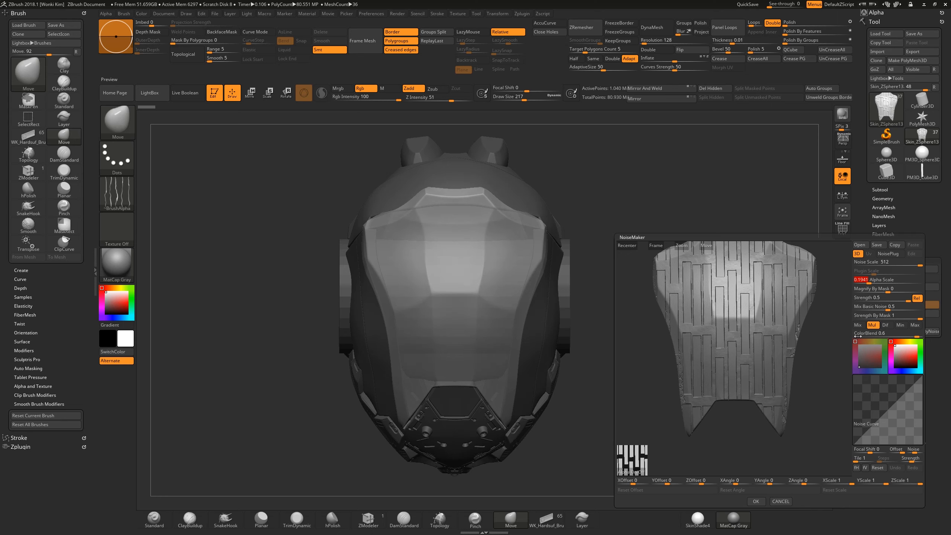
pyautogui.click(858, 324)
pyautogui.click(885, 325)
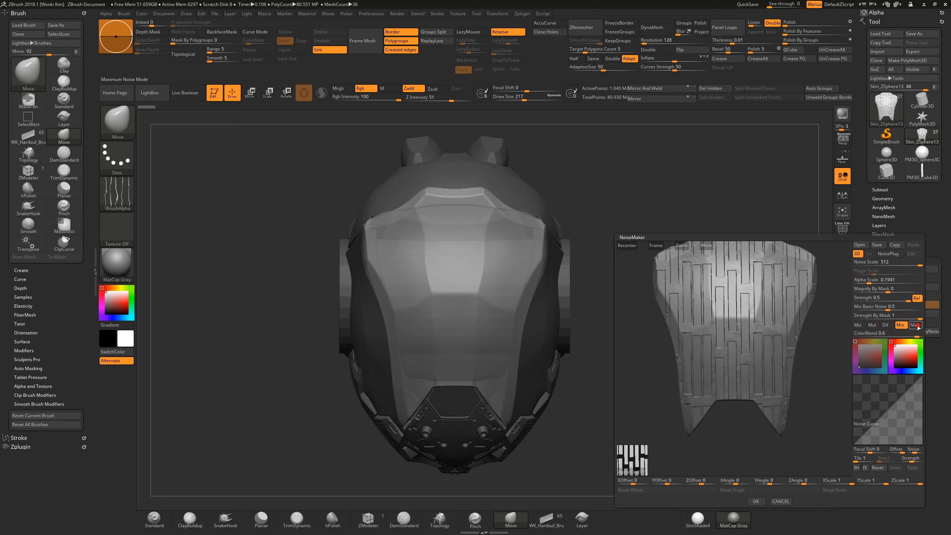
pyautogui.click(858, 325)
pyautogui.press('Return')
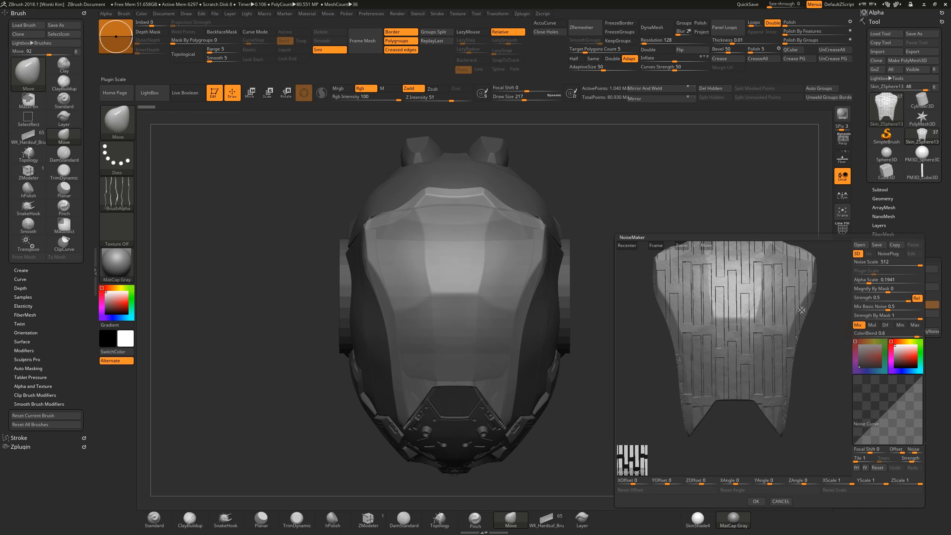
pyautogui.moveTo(815, 355); pyautogui.dragTo(791, 363)
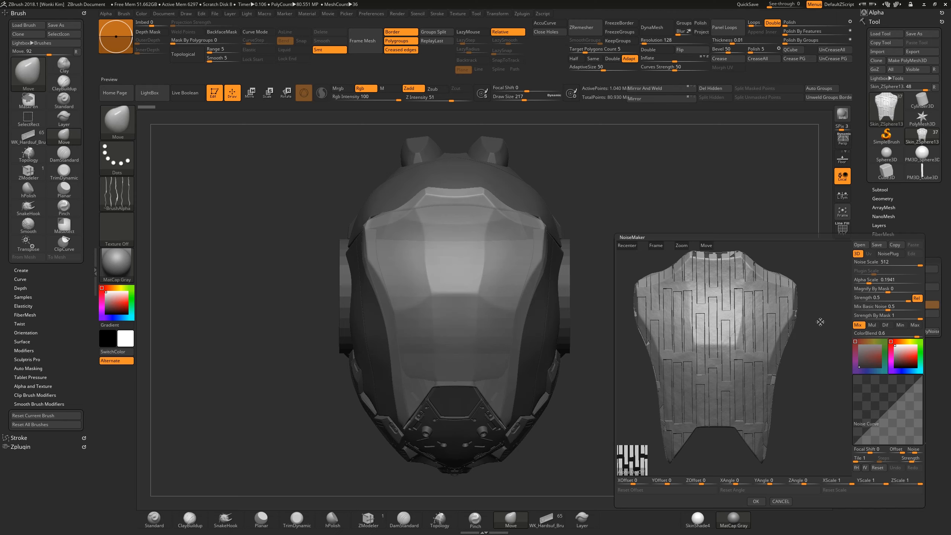
# Step: Set the alpha scale to 0.73623, the mix mode to Mul and the noise scale to 119.1902, and accept the noise
pyautogui.click(873, 285)
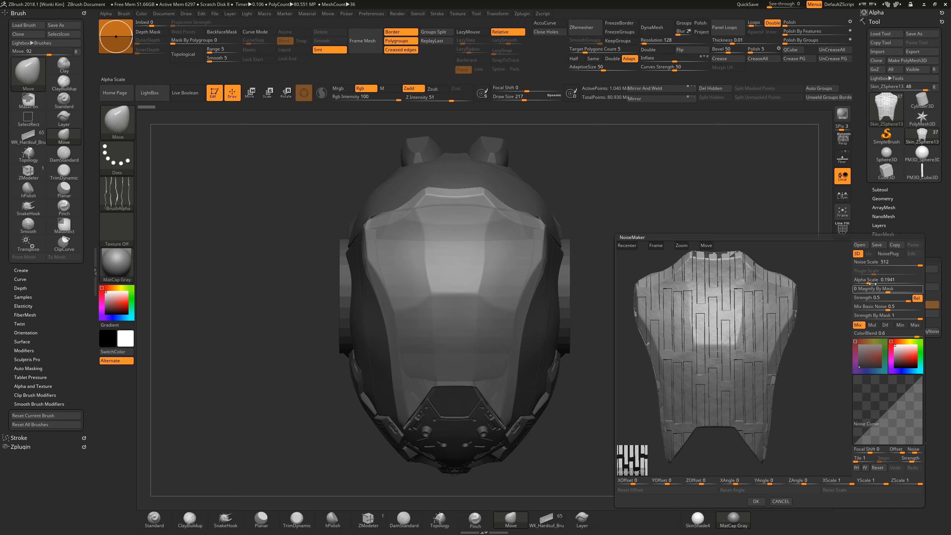
pyautogui.moveTo(872, 283); pyautogui.dragTo(872, 283)
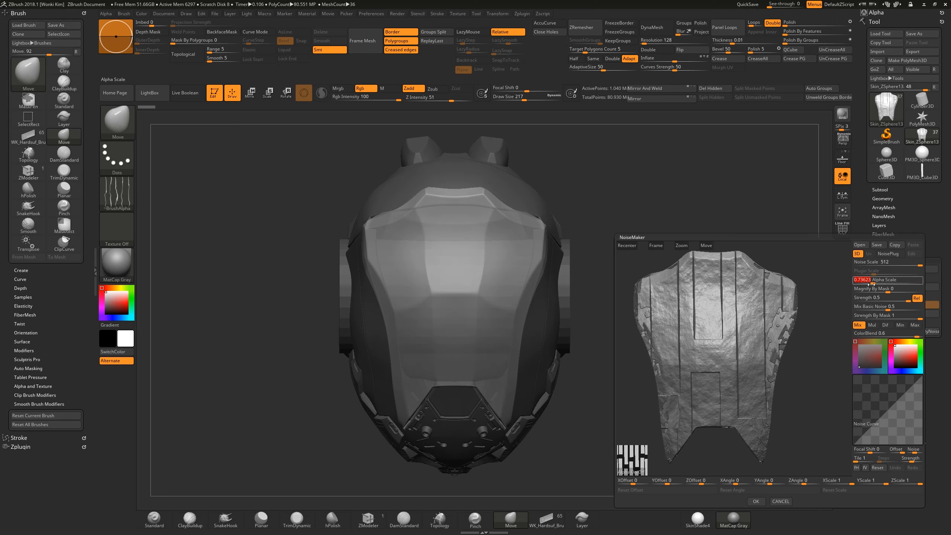
pyautogui.click(871, 325)
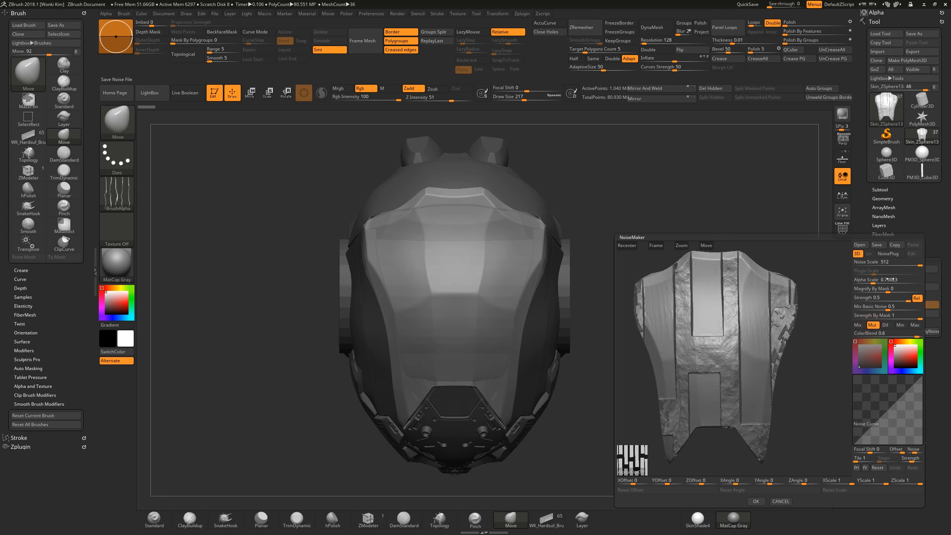
pyautogui.click(906, 265)
pyautogui.click(904, 265)
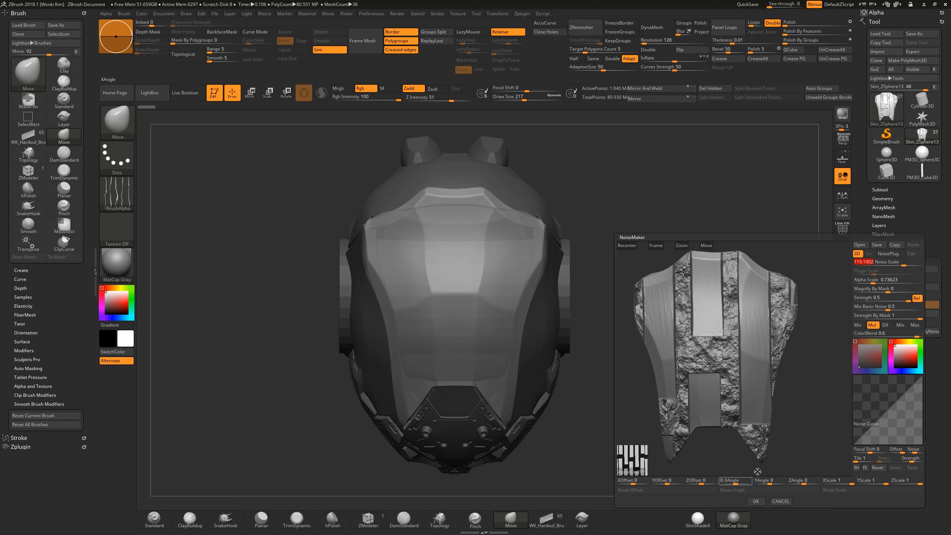
pyautogui.click(756, 501)
# Step: Try to apply the surface noise to the crown plate's mesh and undo it
pyautogui.moveTo(684, 272); pyautogui.dragTo(445, 328)
pyautogui.moveTo(725, 292); pyautogui.dragTo(668, 214)
pyautogui.moveTo(698, 279); pyautogui.dragTo(703, 307)
pyautogui.click(885, 315)
pyautogui.moveTo(696, 274); pyautogui.dragTo(614, 248)
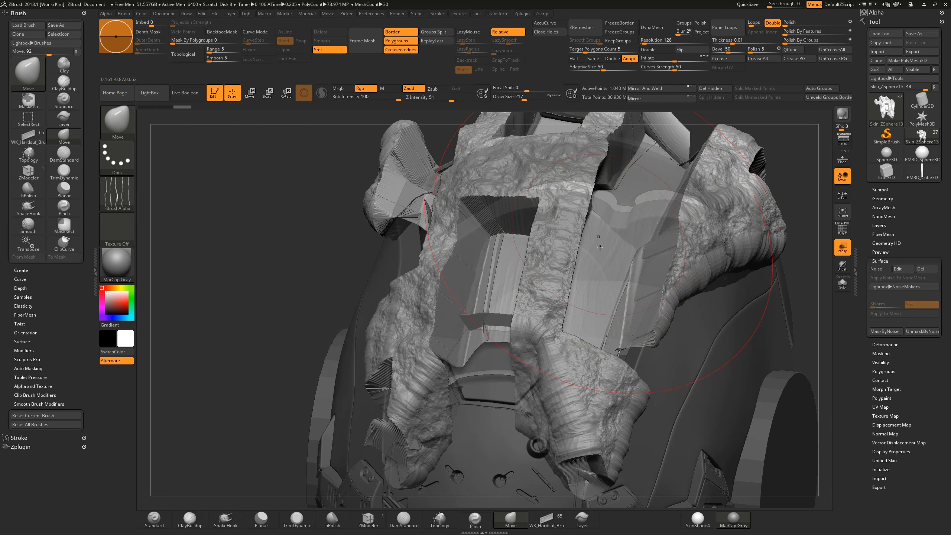
pyautogui.hotkey('ctrl', 'z')
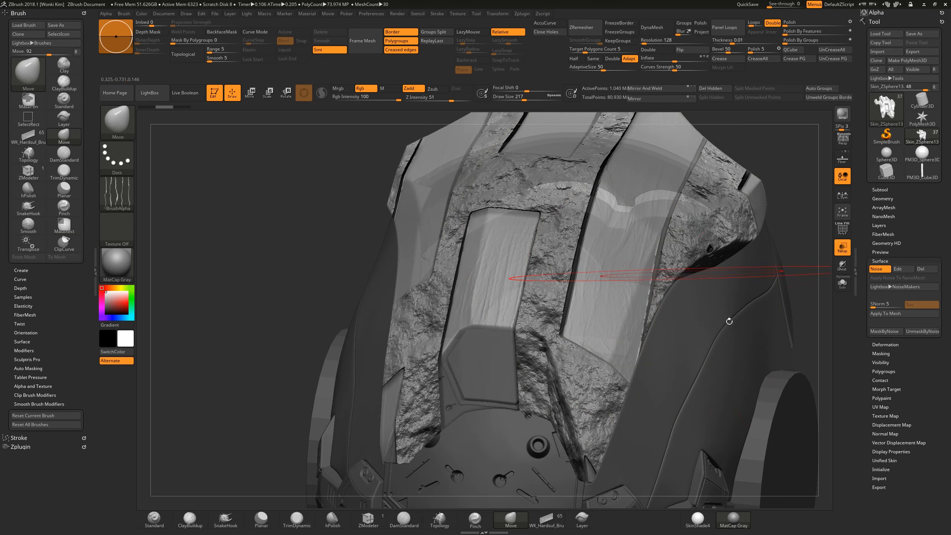
# Step: Mask the crown plate by the plank noise, switch the noise off and shift the unmasked strips along Y with the gizmo
pyautogui.click(875, 269)
pyautogui.moveTo(797, 308); pyautogui.dragTo(797, 337)
pyautogui.press('w')
pyautogui.moveTo(551, 254); pyautogui.dragTo(549, 256)
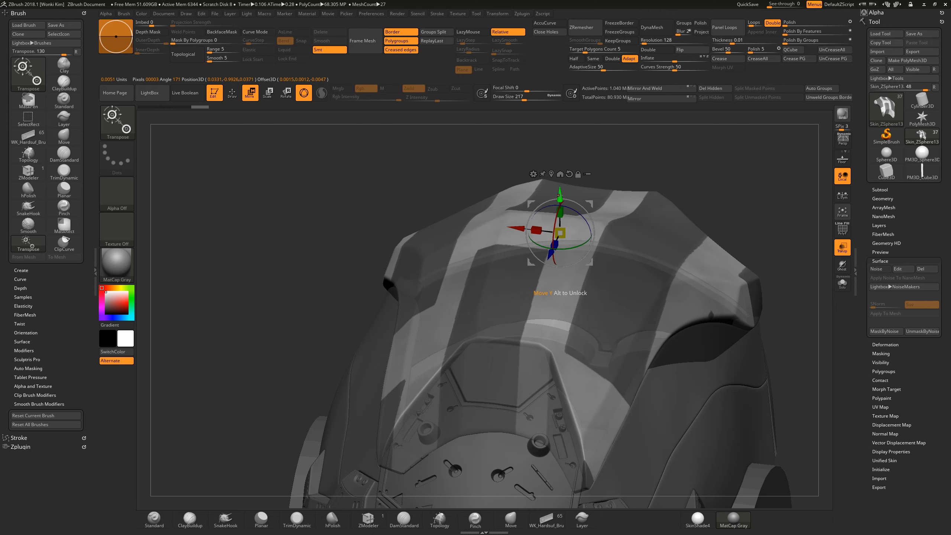
pyautogui.moveTo(560, 195); pyautogui.dragTo(560, 204)
pyautogui.moveTo(473, 175)
pyautogui.mouseDown()
pyautogui.moveTo(659, 191)
pyautogui.moveTo(662, 180)
pyautogui.moveTo(687, 179)
pyautogui.moveTo(490, 255)
pyautogui.moveTo(510, 253)
pyautogui.moveTo(527, 274)
pyautogui.moveTo(538, 263)
pyautogui.moveTo(506, 255)
pyautogui.mouseUp()
# Step: Return to draw mode and smooth the jagged edges of the raised planks on the crown plate
pyautogui.press('q')
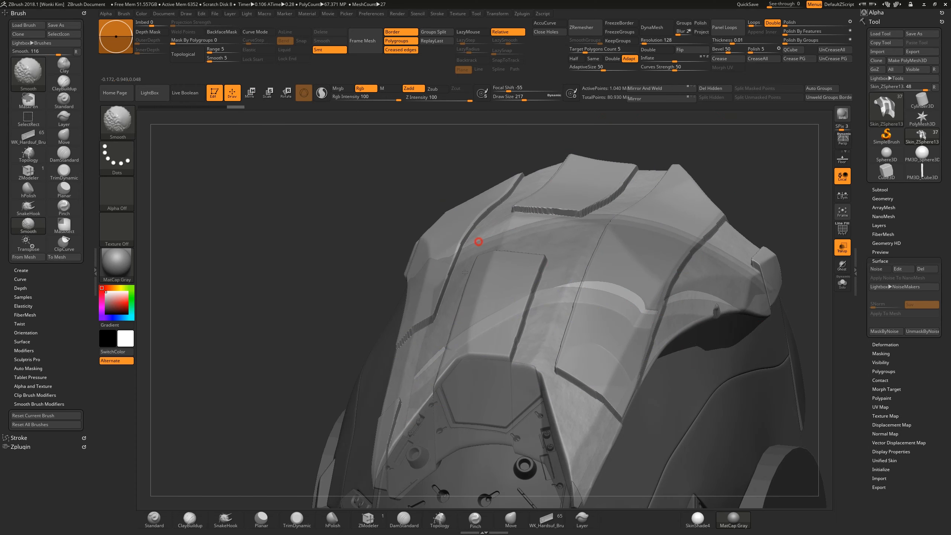
pyautogui.moveTo(467, 223)
pyautogui.keyDown('shift'); pyautogui.mouseDown()
pyautogui.moveTo(600, 210)
pyautogui.moveTo(554, 211)
pyautogui.moveTo(636, 172)
pyautogui.mouseUp(); pyautogui.keyUp('shift')
pyautogui.keyDown('shift'); pyautogui.moveTo(704, 229); pyautogui.dragTo(753, 267); pyautogui.keyUp('shift')
pyautogui.moveTo(762, 216); pyautogui.dragTo(837, 234)
pyautogui.keyDown('shift'); pyautogui.moveTo(425, 221); pyautogui.dragTo(473, 308); pyautogui.keyUp('shift')
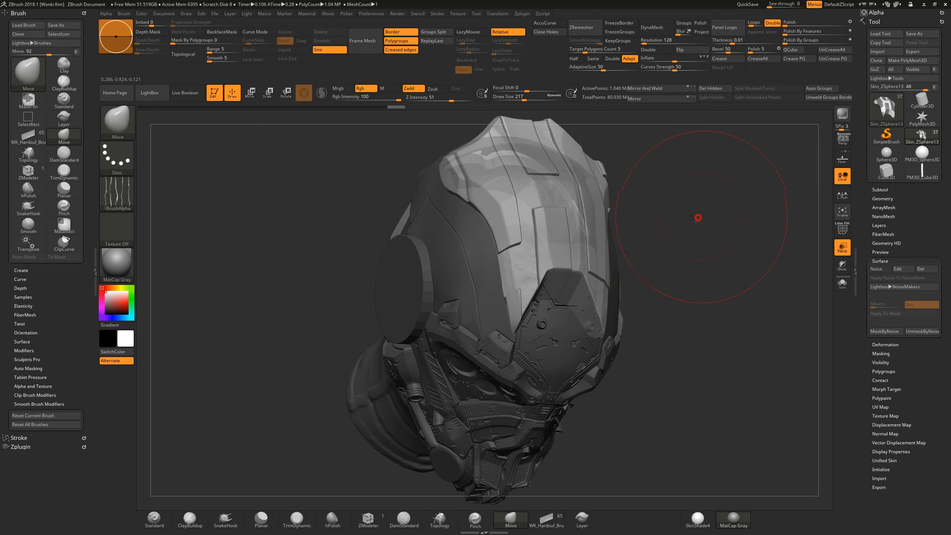
# Step: Set the brush draw size to 23 and select the cheek vent subtool Skin_ZSphere2_4
pyautogui.moveTo(699, 214); pyautogui.dragTo(648, 183)
pyautogui.moveTo(632, 304)
pyautogui.mouseDown()
pyautogui.moveTo(639, 295)
pyautogui.moveTo(551, 436)
pyautogui.mouseUp()
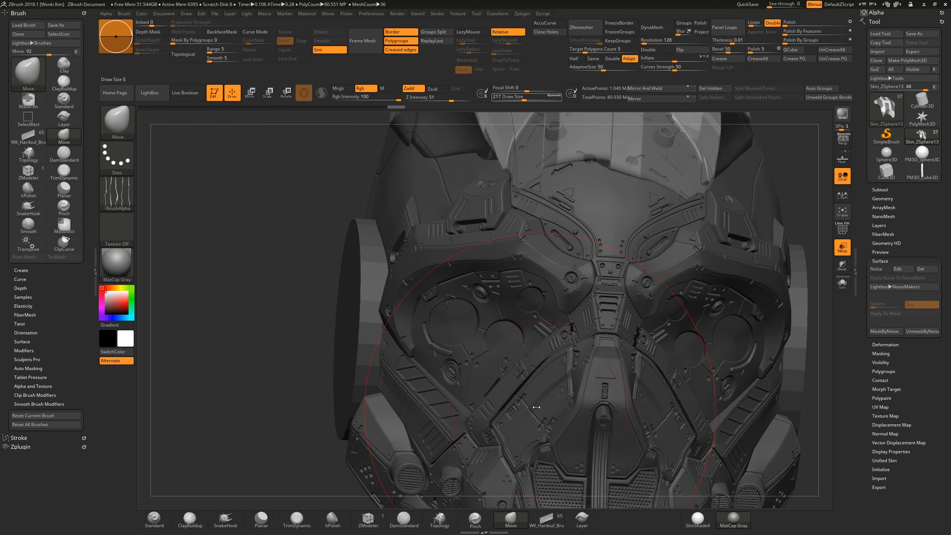
pyautogui.press('space')
pyautogui.moveTo(519, 406); pyautogui.dragTo(521, 406)
pyautogui.keyDown('alt'); pyautogui.moveTo(271, 419); pyautogui.dragTo(287, 260); pyautogui.keyUp('alt')
pyautogui.moveTo(580, 369); pyautogui.dragTo(569, 357, button='right')
pyautogui.keyDown('alt'); pyautogui.click(577, 350); pyautogui.keyUp('alt')
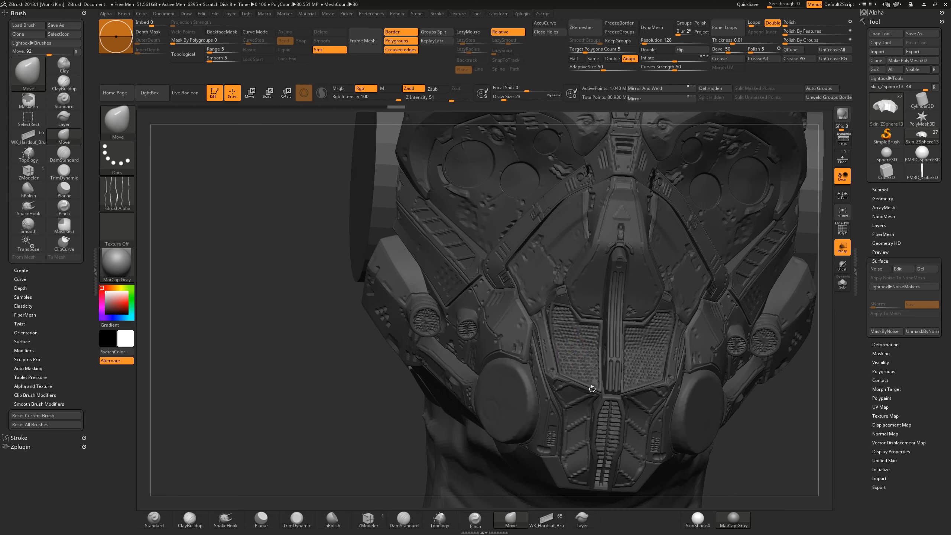
pyautogui.keyDown('alt'); pyautogui.moveTo(465, 326); pyautogui.dragTo(443, 334, button='right'); pyautogui.keyUp('alt')
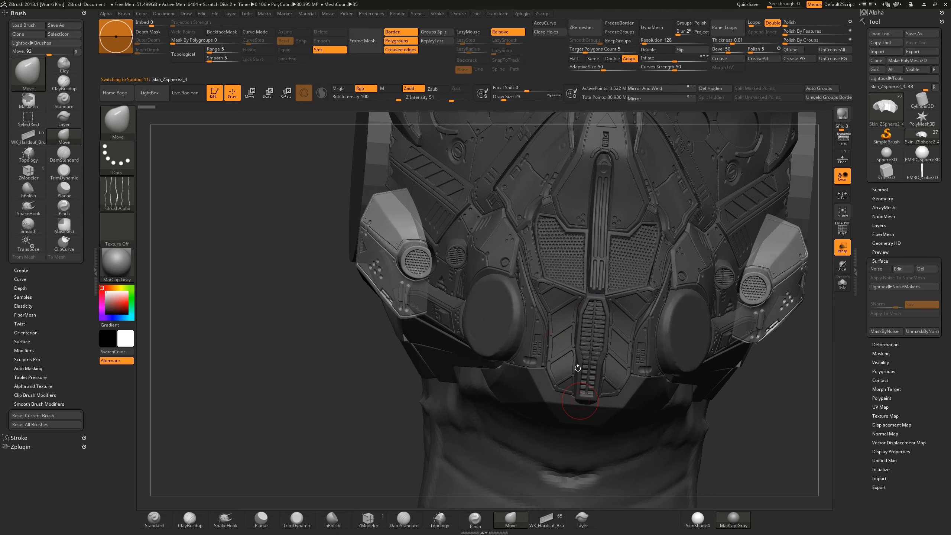
# Step: Try to mask a rectangular area on the cheek vent piece and undo it
pyautogui.moveTo(315, 342); pyautogui.dragTo(337, 390)
pyautogui.moveTo(463, 324); pyautogui.dragTo(473, 325)
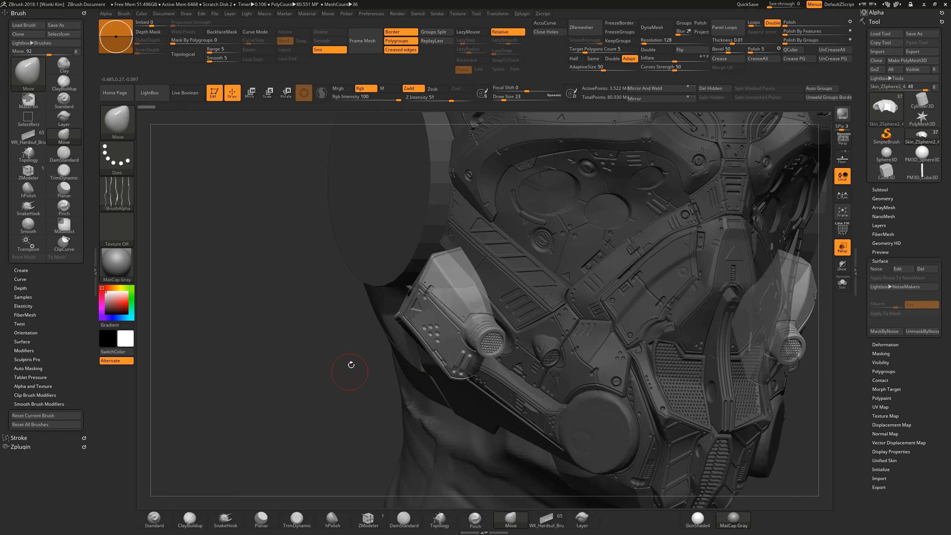
pyautogui.moveTo(445, 269)
pyautogui.keyDown('ctrl'); pyautogui.mouseDown()
pyautogui.moveTo(451, 312)
pyautogui.moveTo(479, 318)
pyautogui.mouseUp(); pyautogui.keyUp('ctrl')
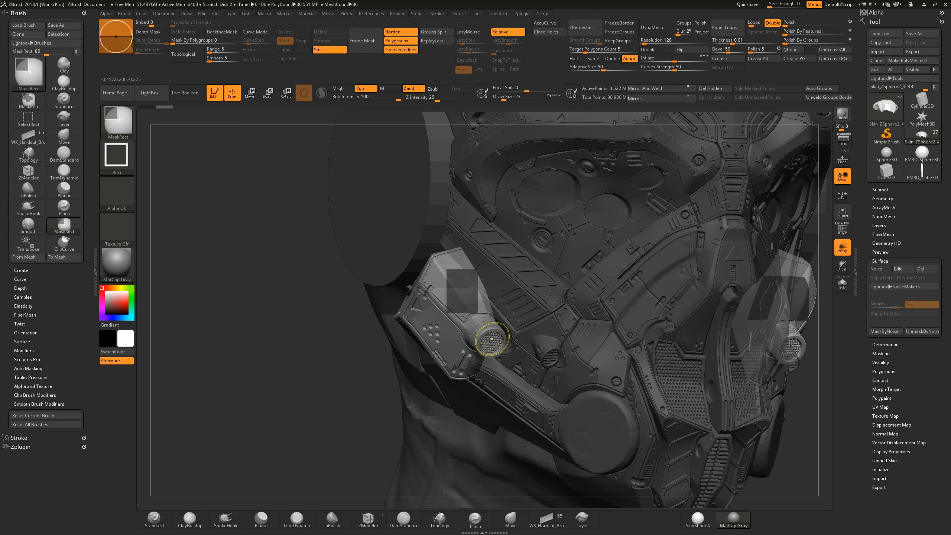
pyautogui.hotkey('ctrl', 'z')
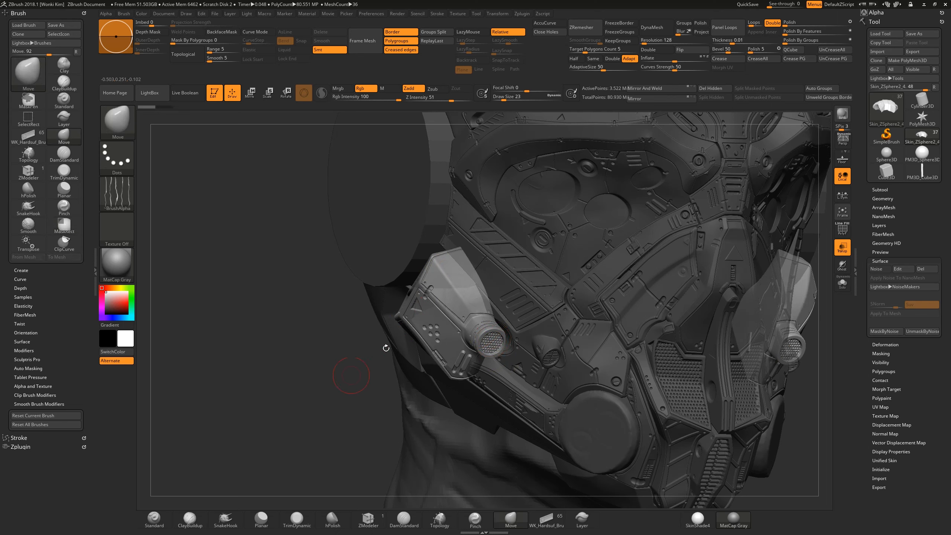
# Step: Turn off transparency so the whole head is displayed solid, and view it from the side
pyautogui.keyDown('alt'); pyautogui.moveTo(312, 347); pyautogui.dragTo(587, 353); pyautogui.keyUp('alt')
pyautogui.moveTo(699, 340); pyautogui.dragTo(497, 370)
pyautogui.moveTo(634, 372); pyautogui.dragTo(656, 365)
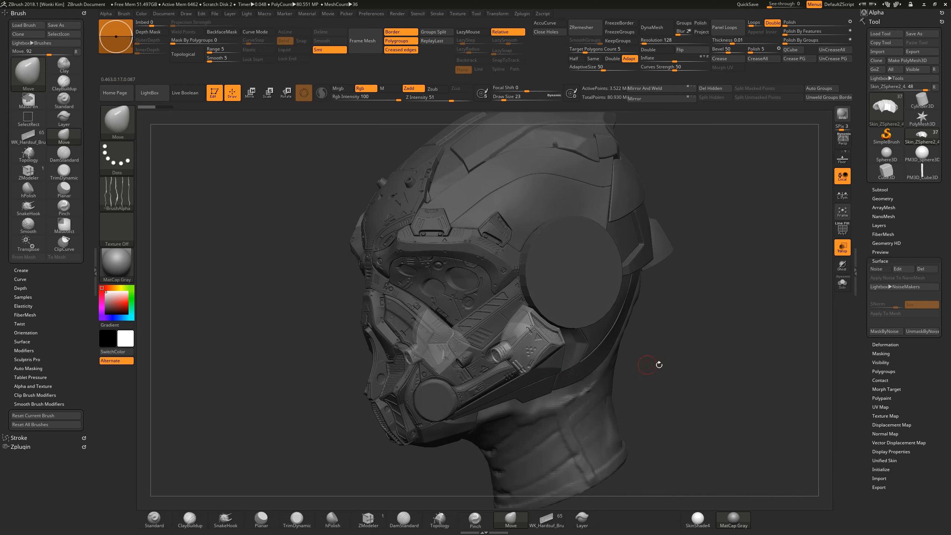
pyautogui.click(842, 247)
pyautogui.moveTo(671, 323); pyautogui.dragTo(720, 296)
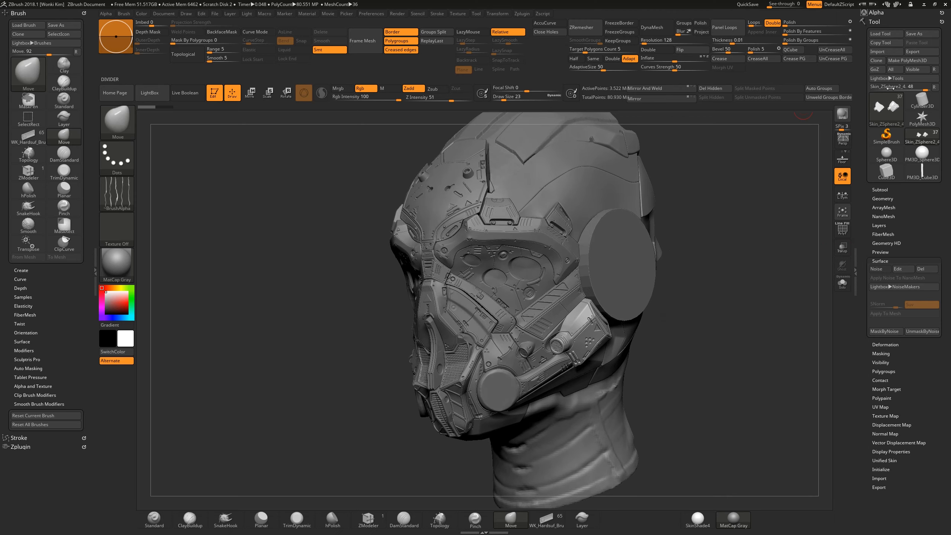
# Step: Load the detailed head tool H07_Partition_UV_Unwrap.ZTL from the Head_Sample folder
pyautogui.click(880, 33)
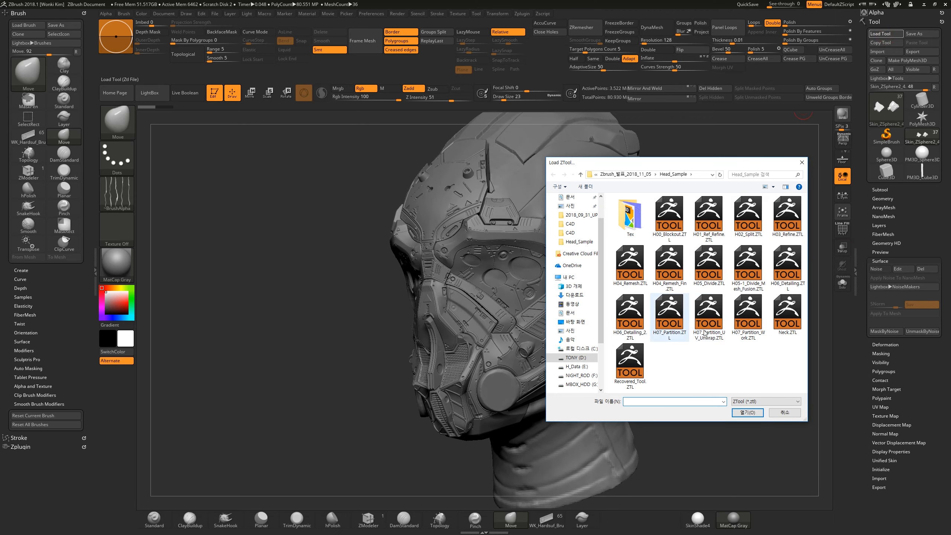
pyautogui.doubleClick(713, 320)
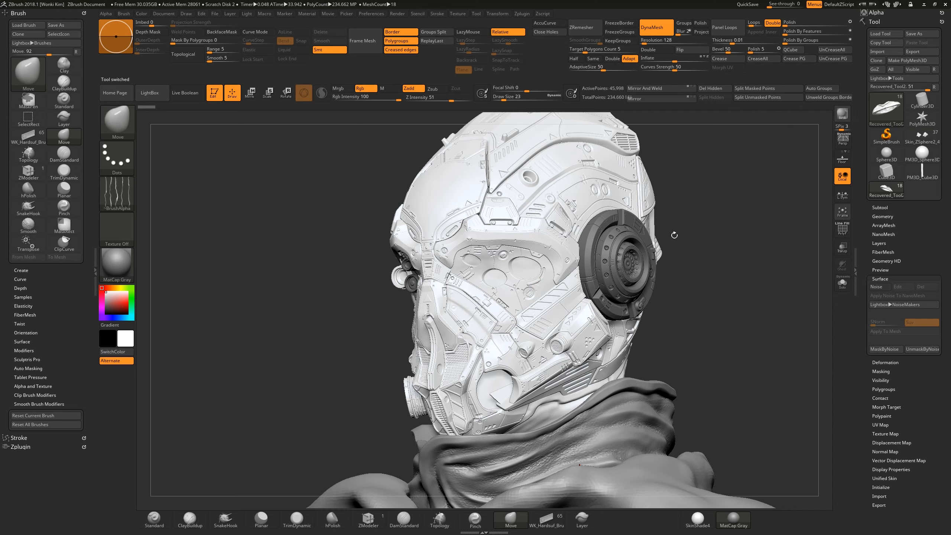
pyautogui.moveTo(691, 242)
pyautogui.mouseDown()
pyautogui.moveTo(734, 273)
pyautogui.moveTo(713, 249)
pyautogui.moveTo(717, 239)
pyautogui.moveTo(721, 256)
pyautogui.mouseUp()
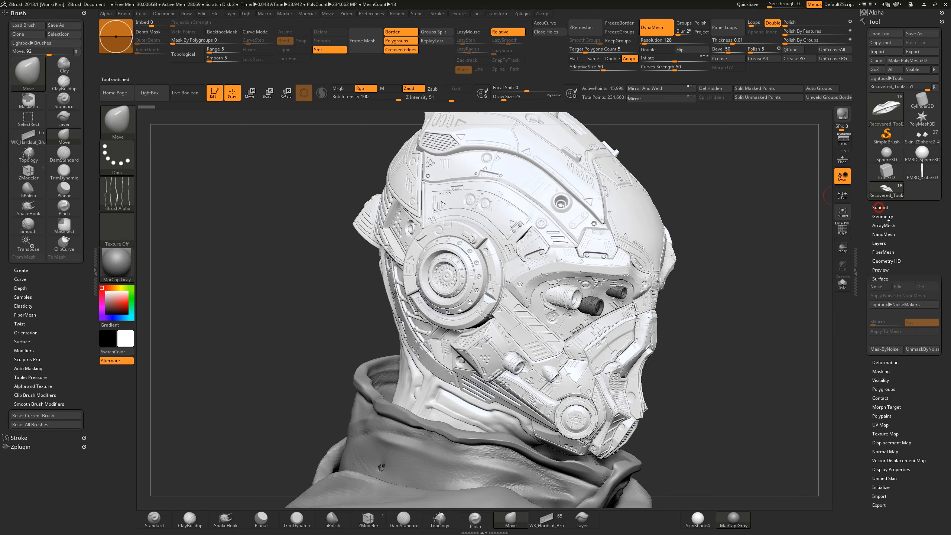
# Step: Open the subtool list and switch off polypaint display for all subtools of the detailed head
pyautogui.click(922, 207)
pyautogui.keyDown('shift'); pyautogui.click(928, 216); pyautogui.keyUp('shift')
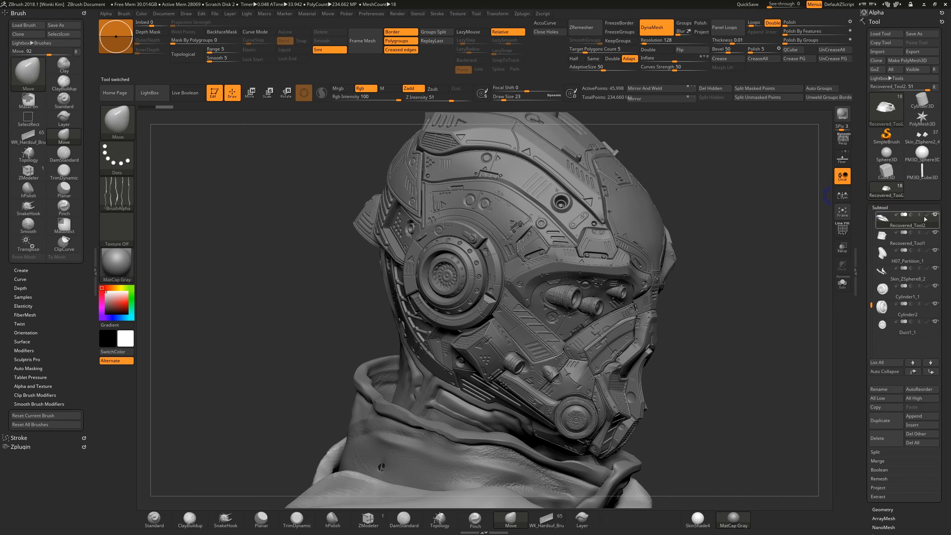
pyautogui.moveTo(736, 298)
pyautogui.mouseDown()
pyautogui.moveTo(736, 287)
pyautogui.moveTo(698, 305)
pyautogui.moveTo(734, 283)
pyautogui.moveTo(692, 412)
pyautogui.moveTo(682, 390)
pyautogui.mouseUp()
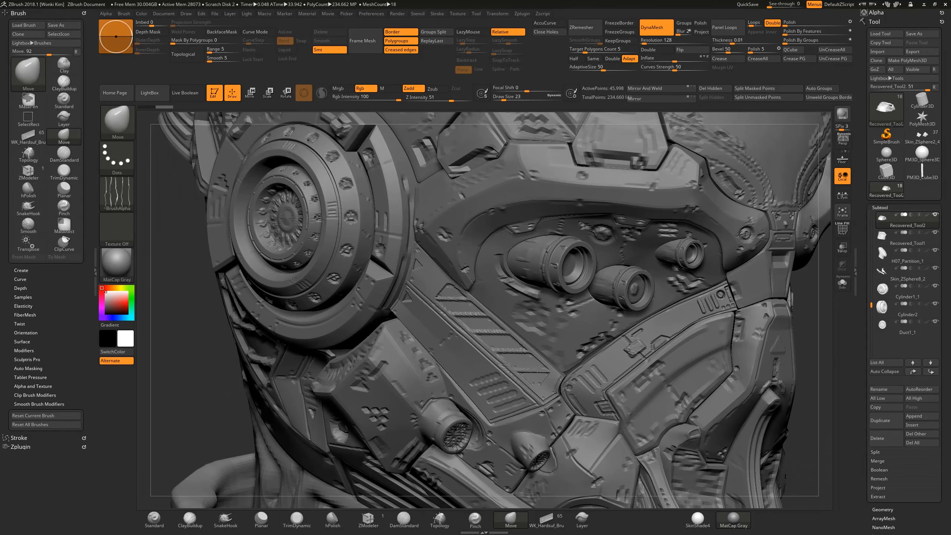
# Step: Select the cheek plate subtool H07_Partition_Work_4 and switch from the gizmo to the transpose line for moving
pyautogui.keyDown('alt'); pyautogui.click(450, 302); pyautogui.keyUp('alt')
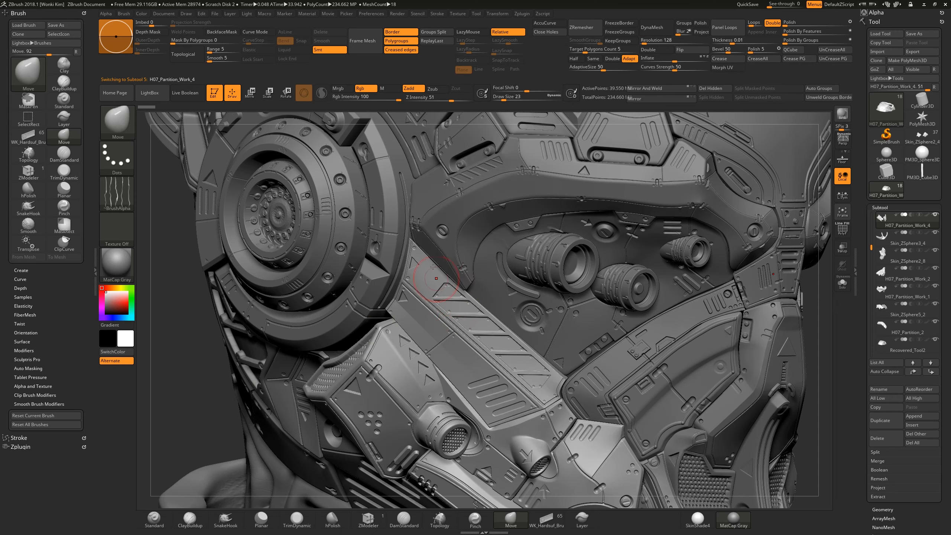
pyautogui.press('w')
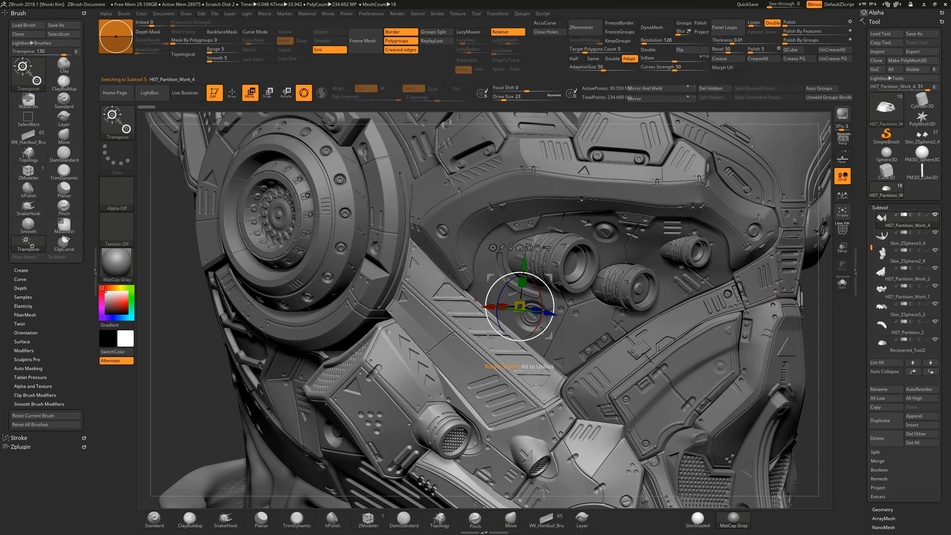
pyautogui.click(304, 94)
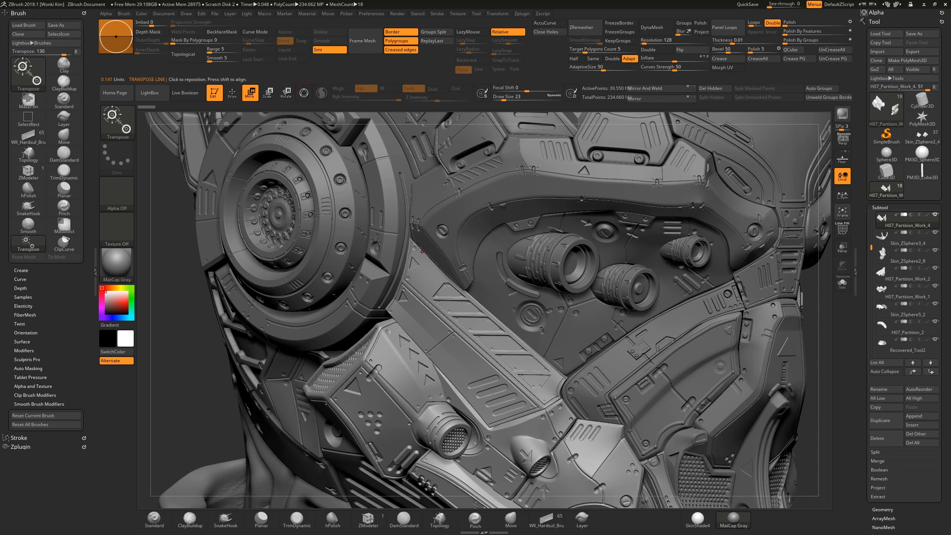
# Step: Try a first transpose line along the cheek plate's upper edge and undo the attempt
pyautogui.moveTo(415, 242); pyautogui.dragTo(525, 356)
pyautogui.moveTo(578, 399); pyautogui.dragTo(616, 423)
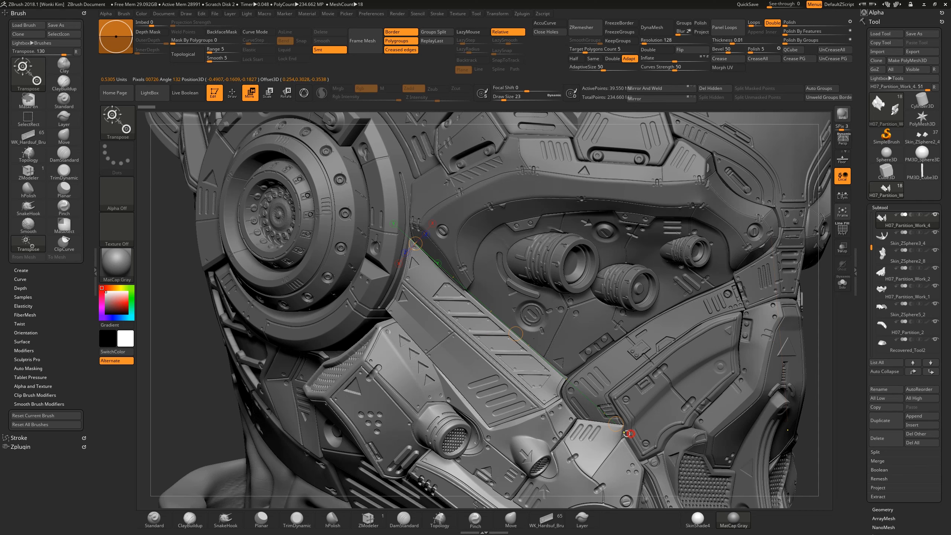
pyautogui.keyDown('alt'); pyautogui.click(597, 394); pyautogui.keyUp('alt')
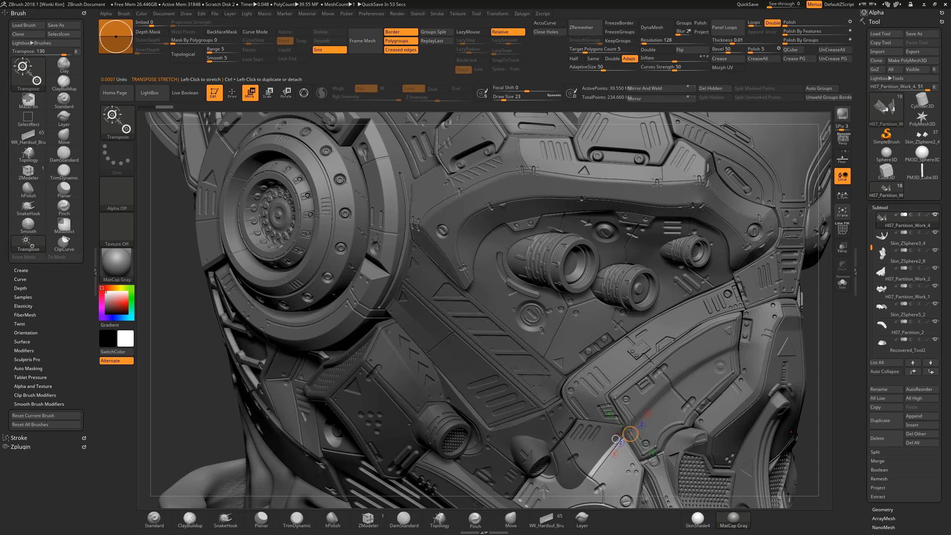
pyautogui.hotkey('ctrl', 'z')
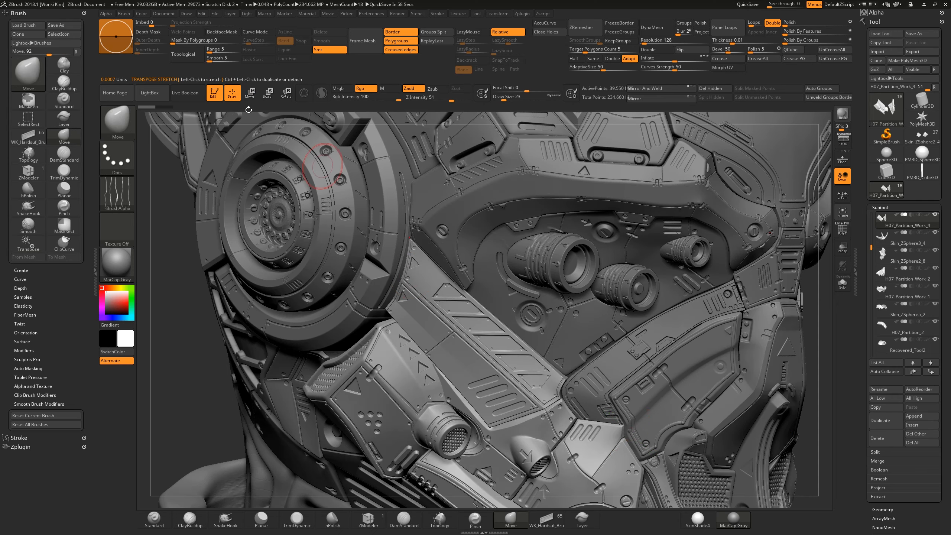
# Step: Draw a new transpose line along the cheek plate's upper edge and align the view to it
pyautogui.press('w')
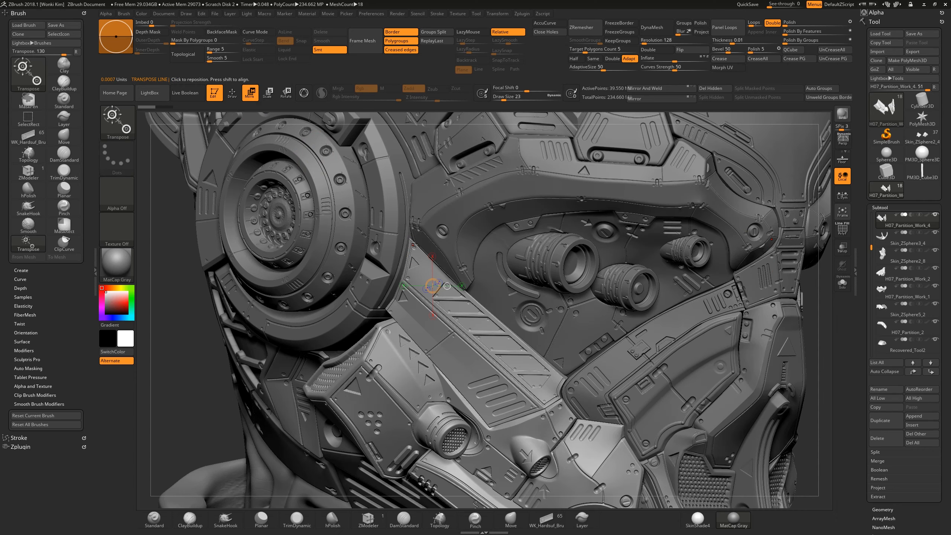
pyautogui.moveTo(414, 243); pyautogui.dragTo(599, 409)
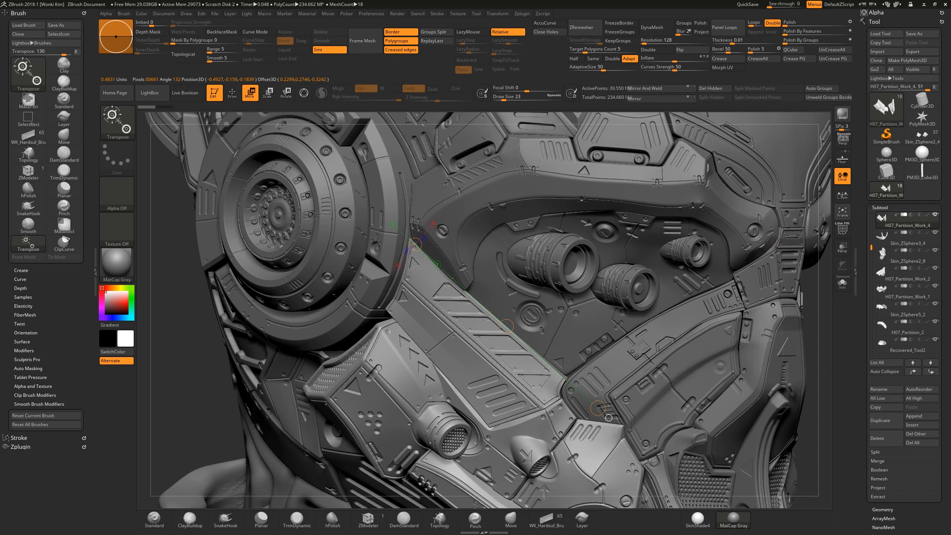
pyautogui.click(609, 418)
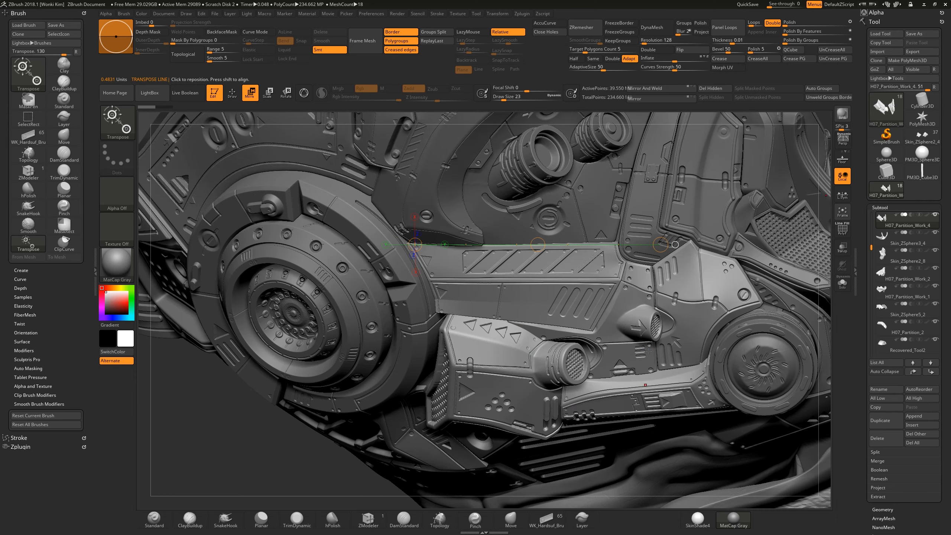
# Step: Try a rectangular mask over the slotted strip along the cheek plate's upper edge and clear it
pyautogui.press('ctrl')
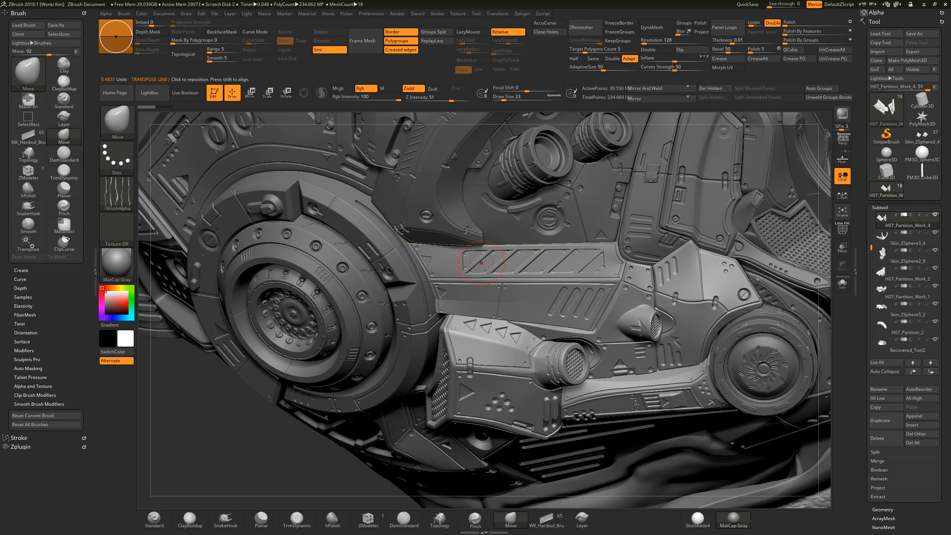
pyautogui.keyDown('ctrl'); pyautogui.moveTo(462, 250); pyautogui.dragTo(607, 274); pyautogui.keyUp('ctrl')
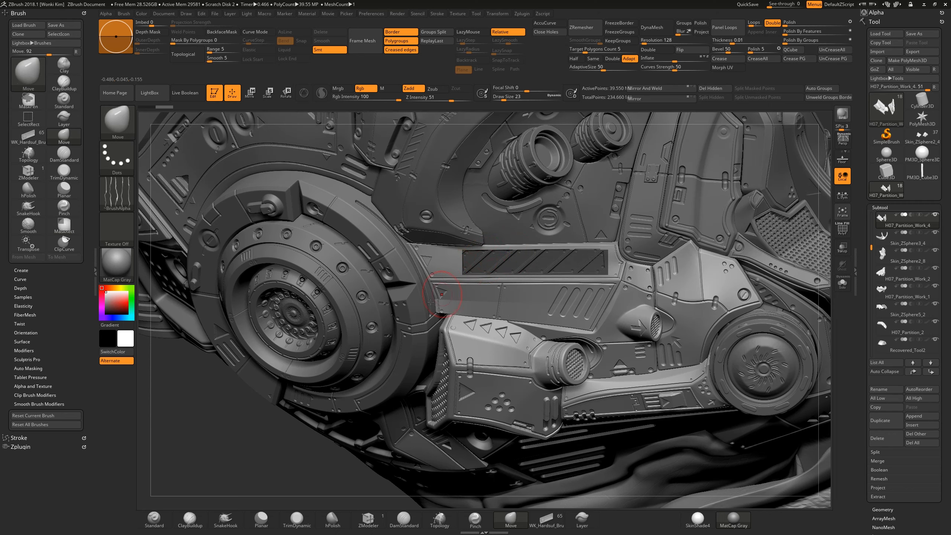
pyautogui.keyDown('ctrl'); pyautogui.moveTo(264, 441); pyautogui.dragTo(322, 385); pyautogui.keyUp('ctrl')
# Step: Isolate the cheek plate with Solo and turn it so both mirrored halves overlap in the view
pyautogui.press('f')
pyautogui.press('f')
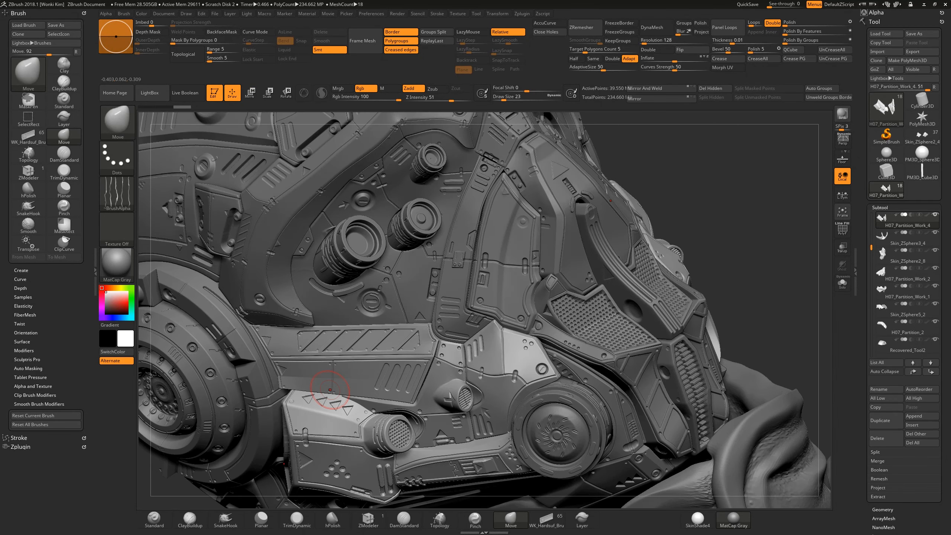
pyautogui.moveTo(562, 203); pyautogui.dragTo(550, 254)
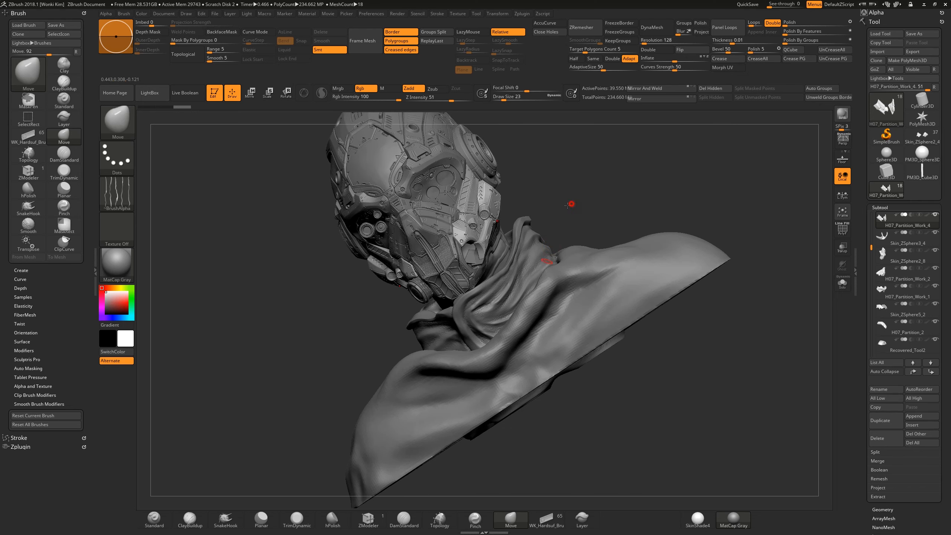
pyautogui.keyDown('shift'); pyautogui.moveTo(568, 205); pyautogui.dragTo(562, 215); pyautogui.keyUp('shift')
pyautogui.click(842, 283)
pyautogui.moveTo(548, 192); pyautogui.dragTo(503, 373)
pyautogui.keyDown('alt'); pyautogui.moveTo(513, 274); pyautogui.dragTo(567, 415); pyautogui.keyUp('alt')
pyautogui.moveTo(627, 215)
pyautogui.mouseDown()
pyautogui.moveTo(608, 213)
pyautogui.moveTo(605, 197)
pyautogui.moveTo(436, 177)
pyautogui.mouseUp()
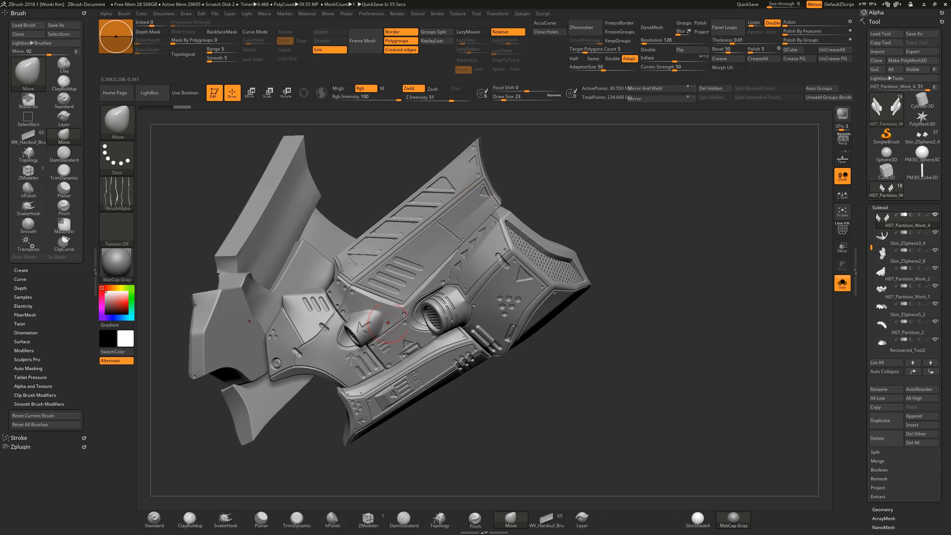
# Step: Try rectangular masks around the small vent and on the neighbouring half of the cheek plate, and undo them
pyautogui.moveTo(349, 298)
pyautogui.keyDown('ctrl'); pyautogui.mouseDown()
pyautogui.moveTo(405, 324)
pyautogui.moveTo(410, 345)
pyautogui.mouseUp(); pyautogui.keyUp('ctrl')
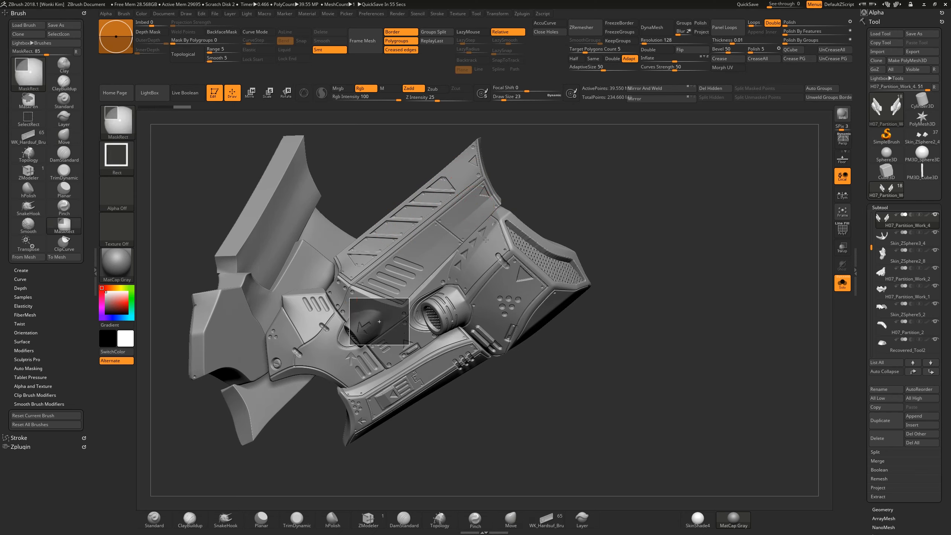
pyautogui.keyDown('ctrl'); pyautogui.moveTo(247, 296); pyautogui.dragTo(282, 345); pyautogui.keyUp('ctrl')
pyautogui.press('ctrl')
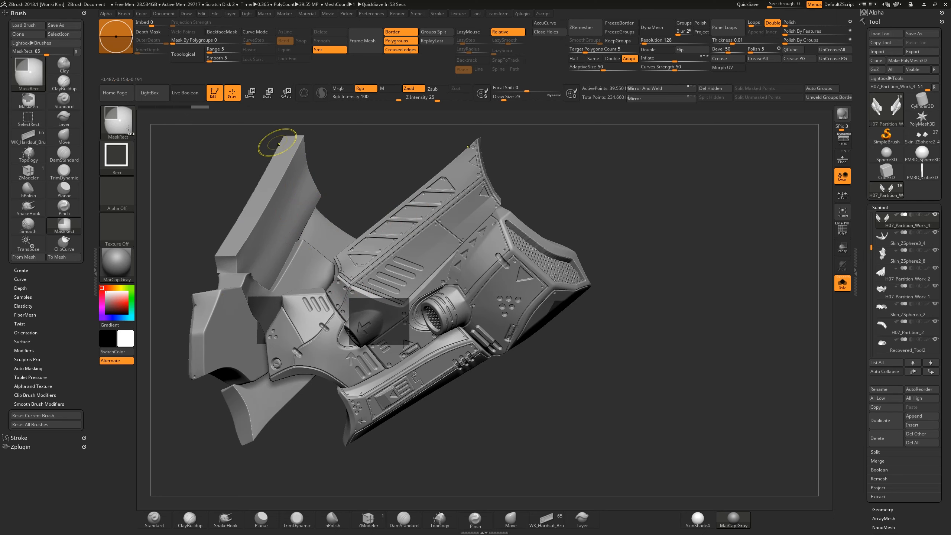
pyautogui.hotkey('ctrl', 'z')
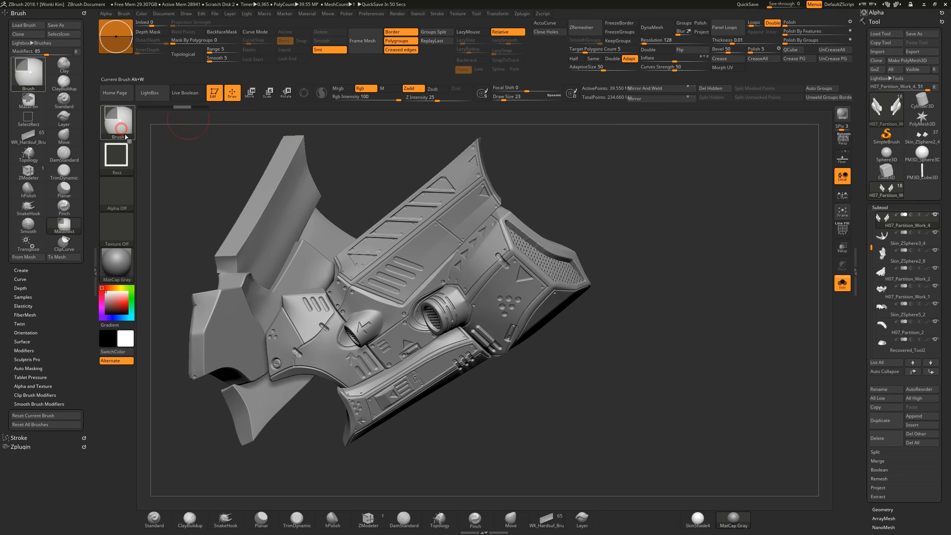
# Step: Switch the masking brush from MaskRect to MaskPen for the isolated cheek plate
pyautogui.keyDown('ctrl'); pyautogui.click(122, 133); pyautogui.keyUp('ctrl')
pyautogui.keyDown('ctrl'); pyautogui.click(163, 129); pyautogui.keyUp('ctrl')
pyautogui.press('ctrl')
pyautogui.press('ctrl')
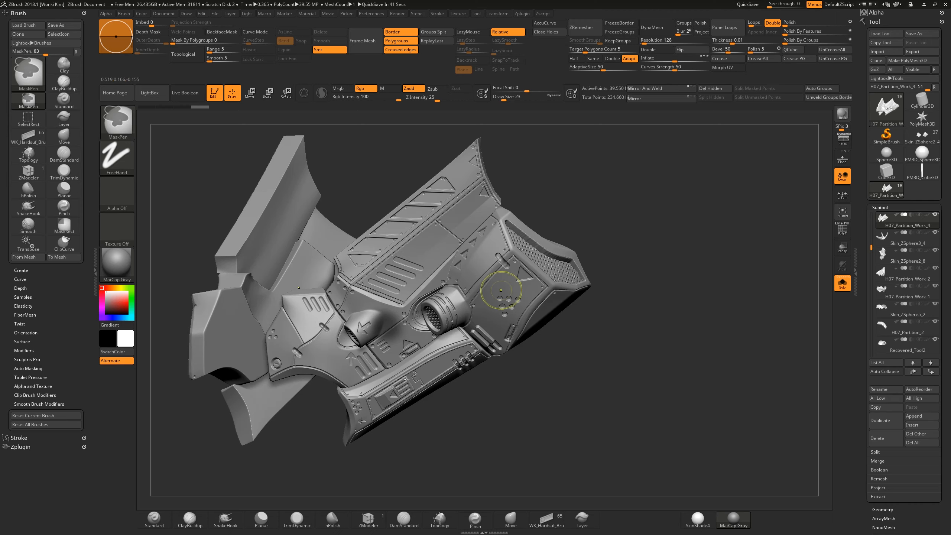
pyautogui.moveTo(557, 210)
pyautogui.mouseDown()
pyautogui.moveTo(659, 218)
pyautogui.moveTo(560, 204)
pyautogui.moveTo(582, 198)
pyautogui.moveTo(535, 229)
pyautogui.moveTo(548, 225)
pyautogui.moveTo(557, 246)
pyautogui.moveTo(528, 240)
pyautogui.mouseUp()
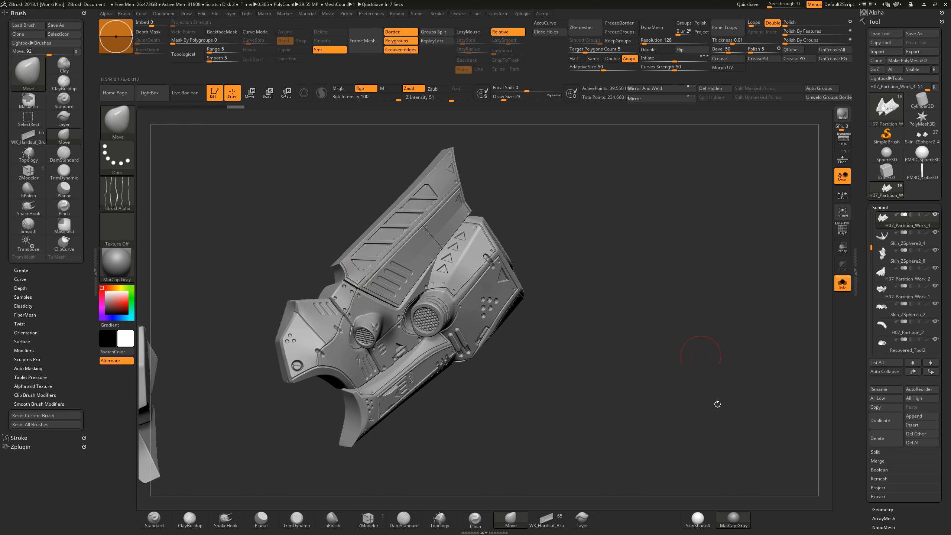
# Step: Select the jaw piece subtool Skin_ZSphere3_4 and examine its smooth inner surface and its front
pyautogui.click(899, 243)
pyautogui.hotkey('ctrl', 'Up')
pyautogui.hotkey('ctrl', 'Up')
pyautogui.hotkey('ctrl', 'Up')
pyautogui.hotkey('ctrl', 'Up')
pyautogui.hotkey('ctrl', 'Up')
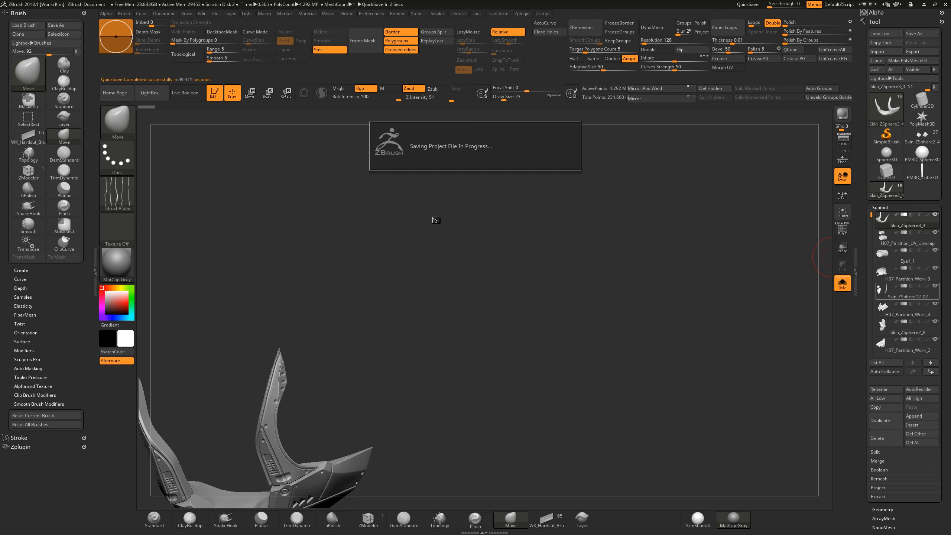
pyautogui.keyDown('alt'); pyautogui.moveTo(371, 303); pyautogui.dragTo(452, 244); pyautogui.keyUp('alt')
pyautogui.moveTo(511, 240); pyautogui.dragTo(431, 280)
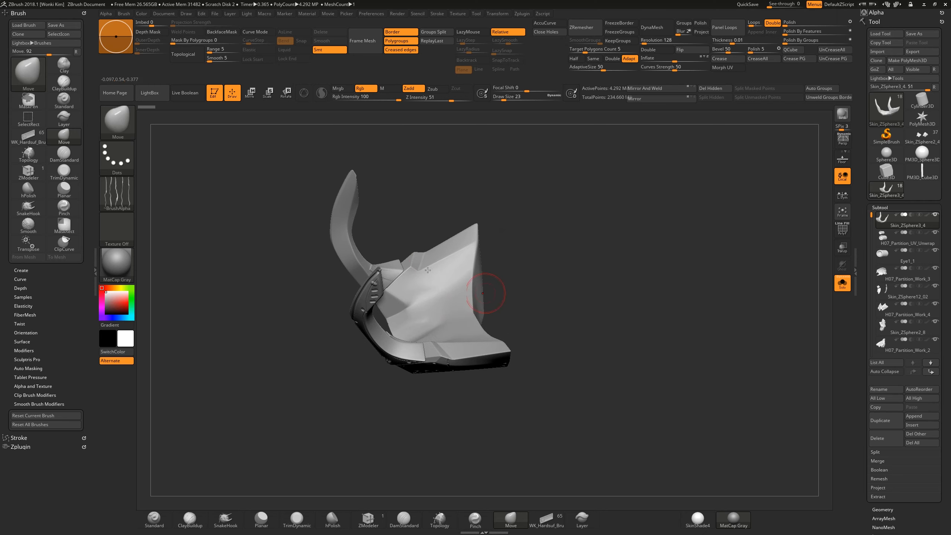
pyautogui.moveTo(516, 272)
pyautogui.keyDown('alt'); pyautogui.mouseDown()
pyautogui.moveTo(551, 361)
pyautogui.moveTo(543, 339)
pyautogui.mouseUp(); pyautogui.keyUp('alt')
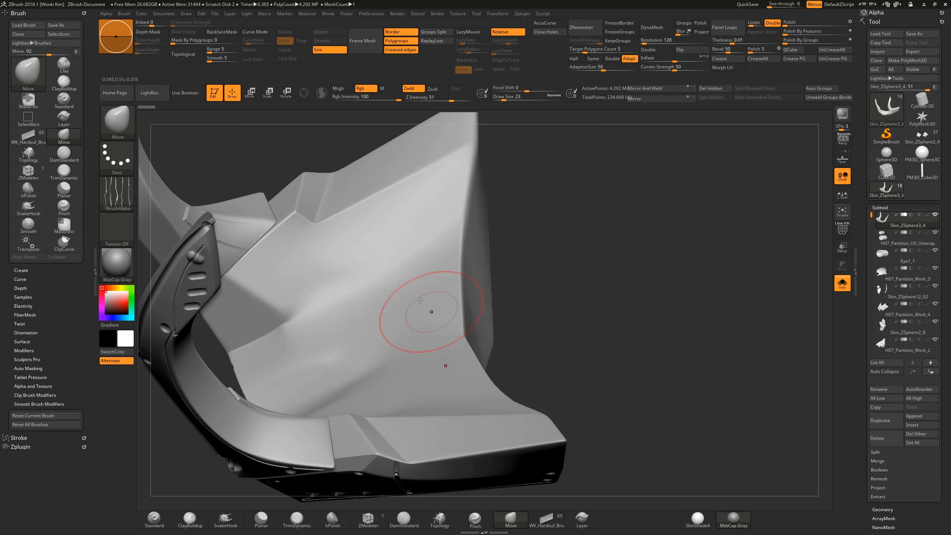
pyautogui.moveTo(528, 276); pyautogui.dragTo(524, 258)
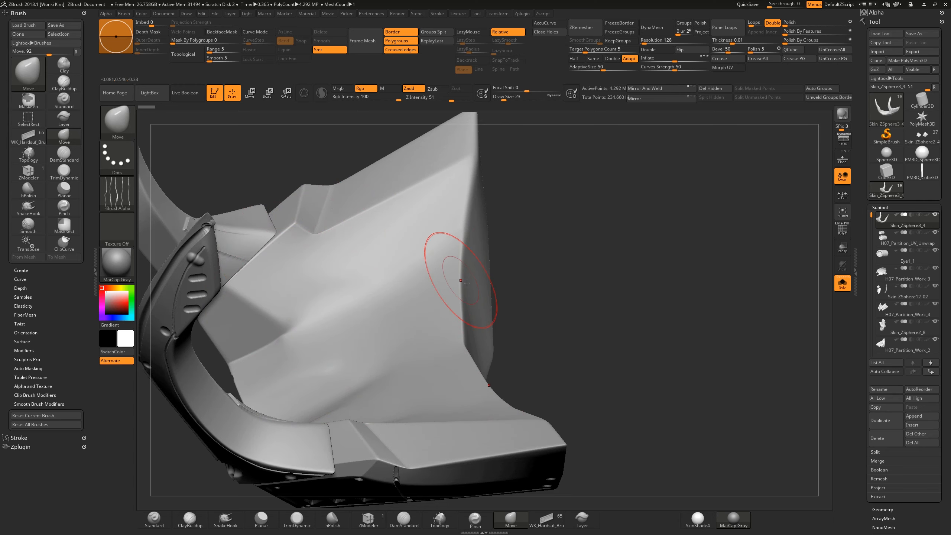
pyautogui.moveTo(526, 276)
pyautogui.mouseDown()
pyautogui.moveTo(558, 286)
pyautogui.moveTo(575, 269)
pyautogui.moveTo(446, 312)
pyautogui.moveTo(488, 285)
pyautogui.moveTo(525, 305)
pyautogui.moveTo(513, 333)
pyautogui.moveTo(509, 276)
pyautogui.moveTo(490, 238)
pyautogui.moveTo(501, 236)
pyautogui.moveTo(397, 305)
pyautogui.moveTo(413, 286)
pyautogui.moveTo(503, 235)
pyautogui.moveTo(503, 223)
pyautogui.moveTo(378, 350)
pyautogui.moveTo(387, 348)
pyautogui.mouseUp()
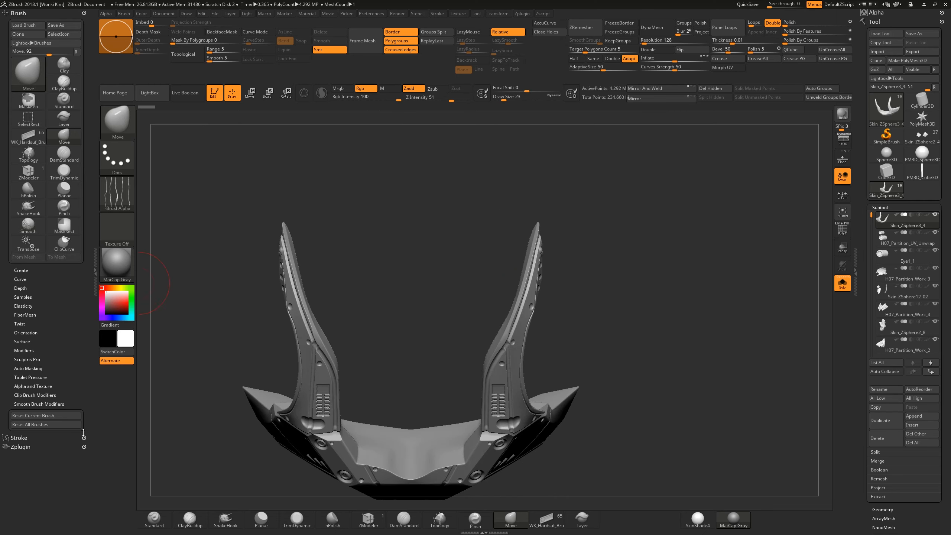
# Step: Open the Multi Map Exporter's export options and display the Displacement Map and Normal Map settings
pyautogui.click(25, 448)
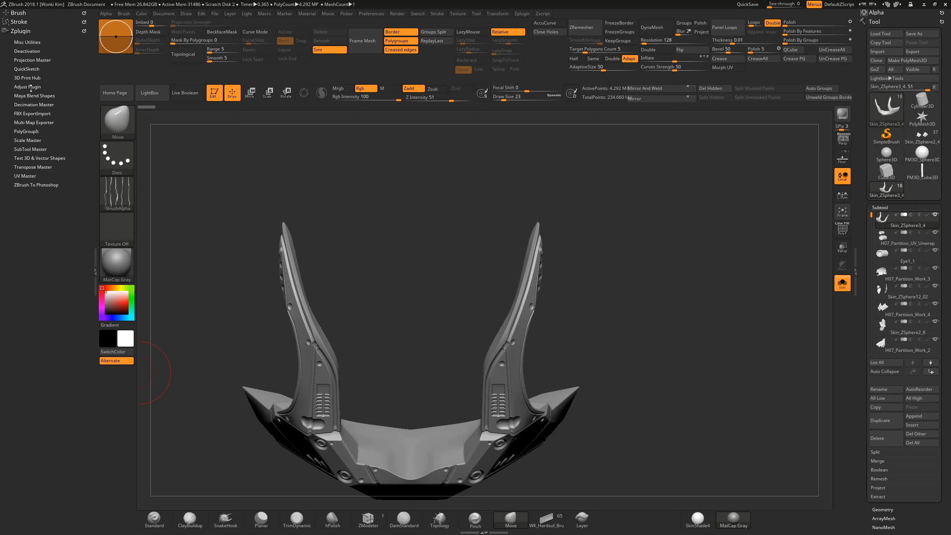
pyautogui.click(32, 121)
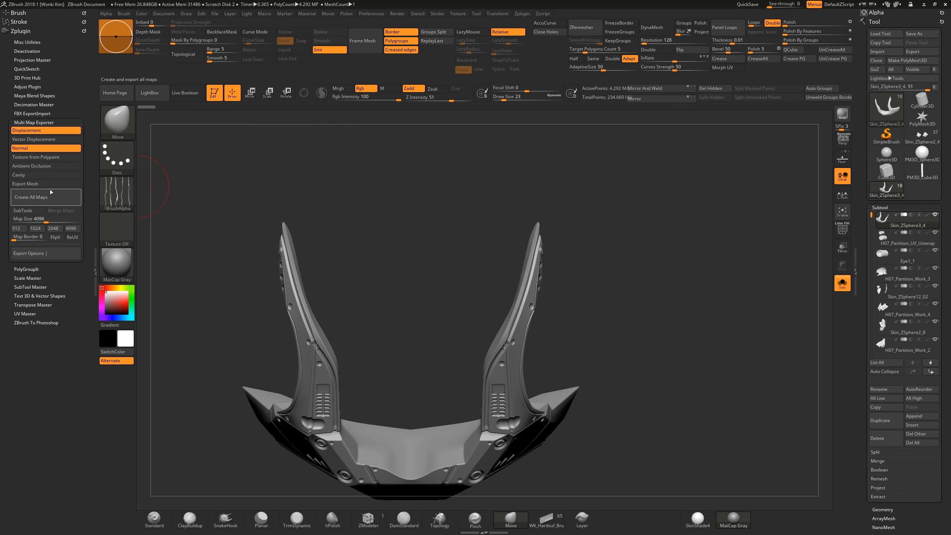
pyautogui.click(30, 254)
pyautogui.click(36, 288)
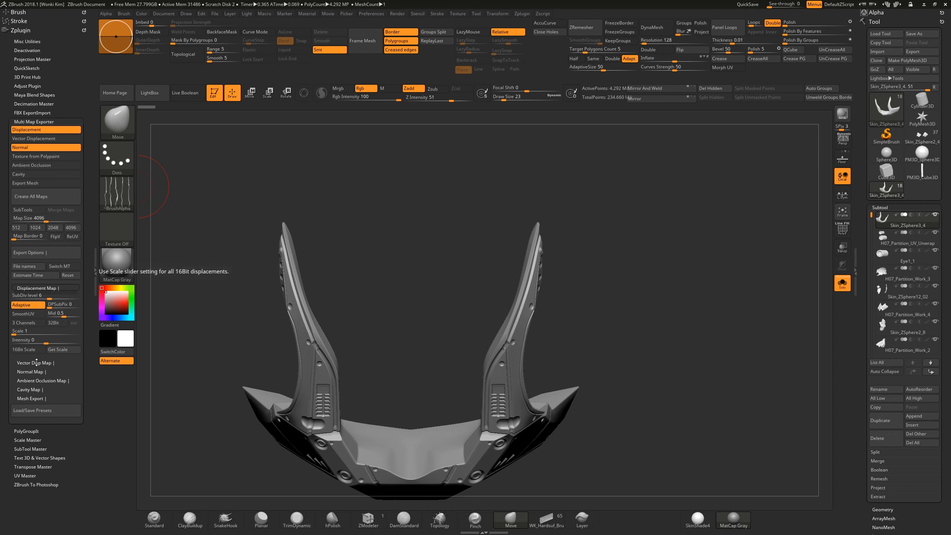
pyautogui.click(30, 371)
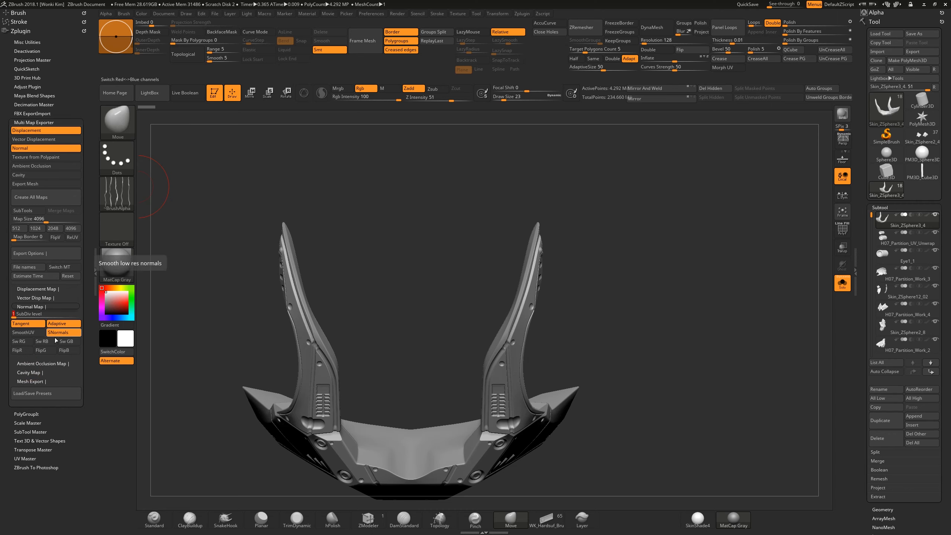
# Step: Try the maximum export map size of 8192 and set the map size to 4284
pyautogui.click(45, 219)
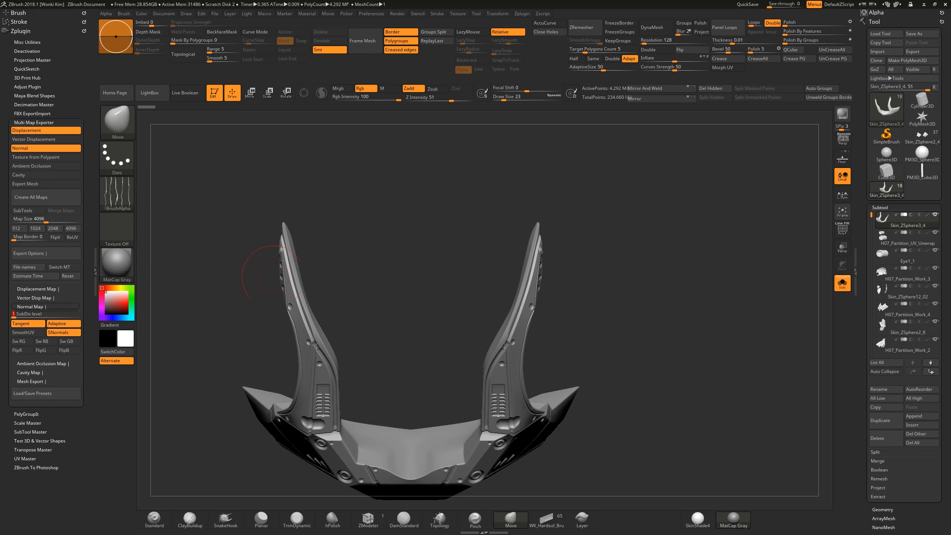
pyautogui.click(46, 221)
pyautogui.moveTo(94, 224); pyautogui.dragTo(121, 279)
pyautogui.moveTo(47, 221); pyautogui.dragTo(98, 226)
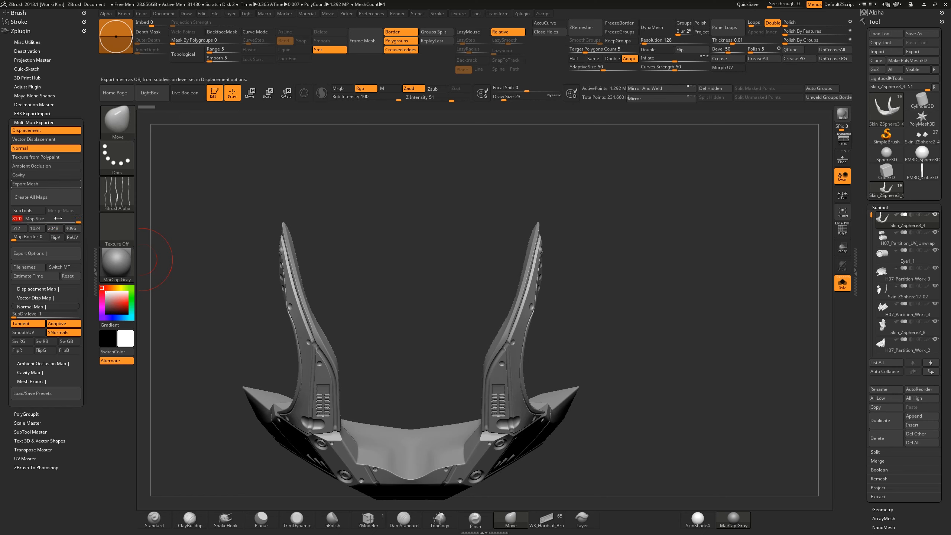
pyautogui.moveTo(78, 221); pyautogui.dragTo(47, 222)
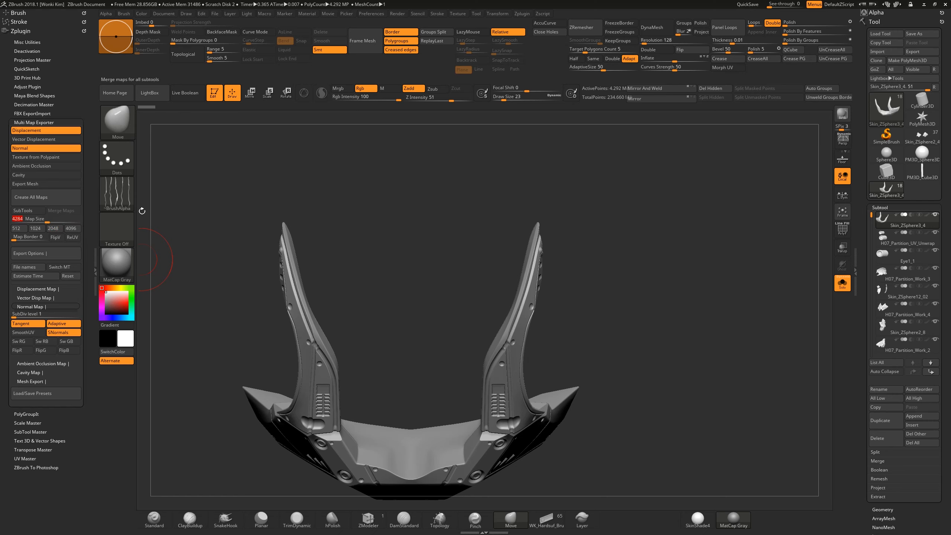
pyautogui.moveTo(348, 206); pyautogui.dragTo(345, 217)
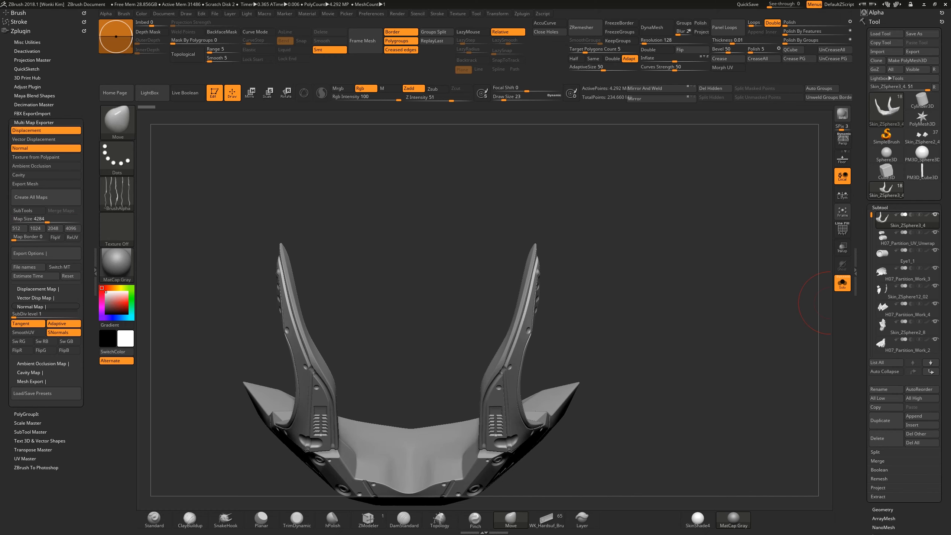
# Step: Switch to Cinema 4D and bring the Picture Viewer with the rendered head image into view
pyautogui.hotkey('alt', 'Tab')
pyautogui.click(6, 11)
pyautogui.press('Escape')
pyautogui.click(6, 12)
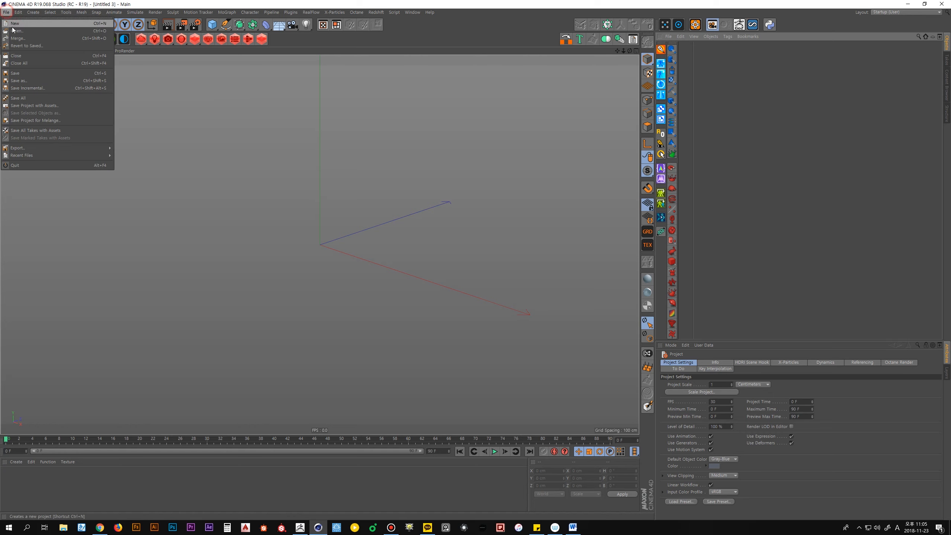
pyautogui.click(22, 23)
pyautogui.hotkey('ctrl', 'o')
pyautogui.moveTo(305, 15); pyautogui.dragTo(950, 129)
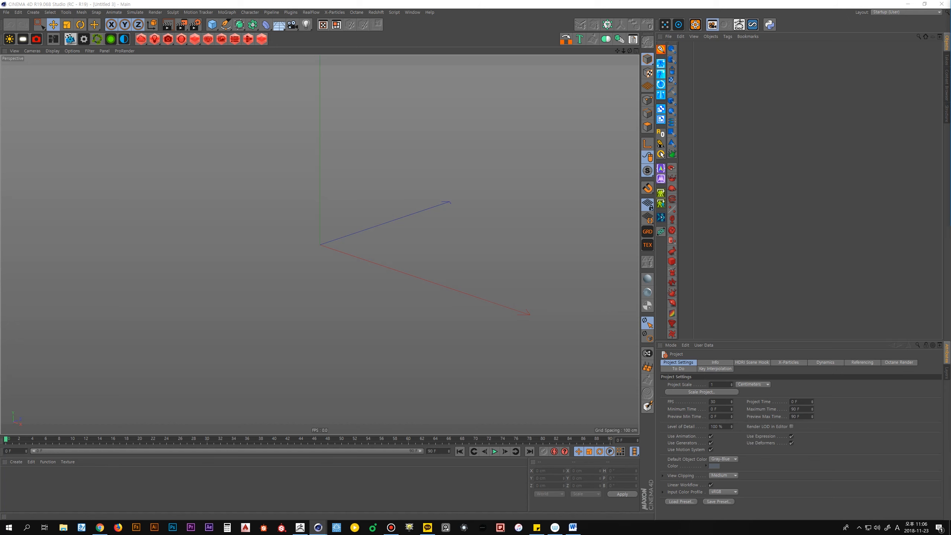
pyautogui.moveTo(950, 35); pyautogui.dragTo(360, 38)
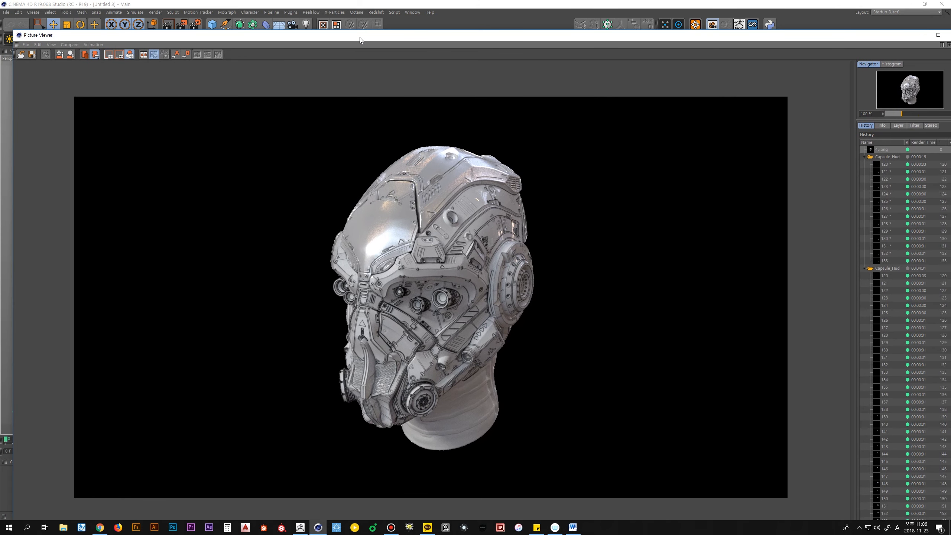
pyautogui.moveTo(359, 37); pyautogui.dragTo(379, 45)
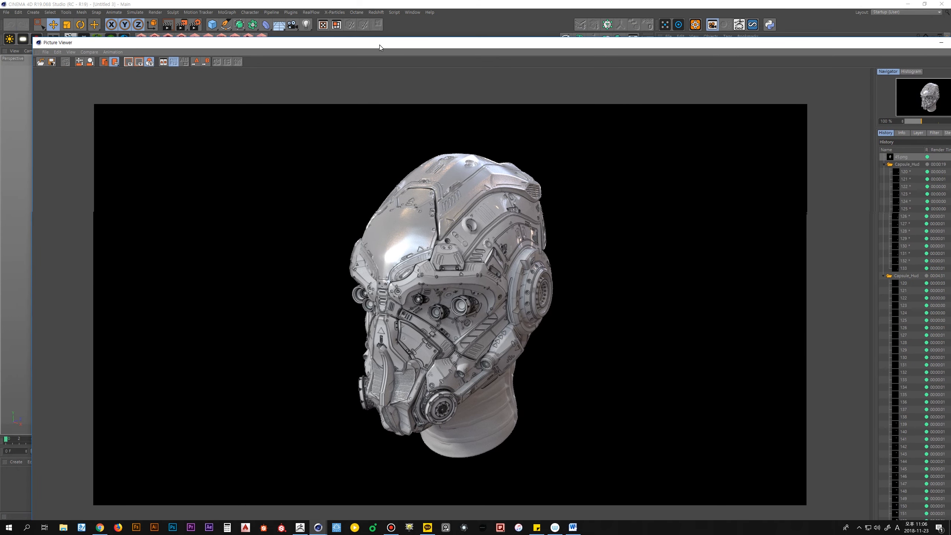